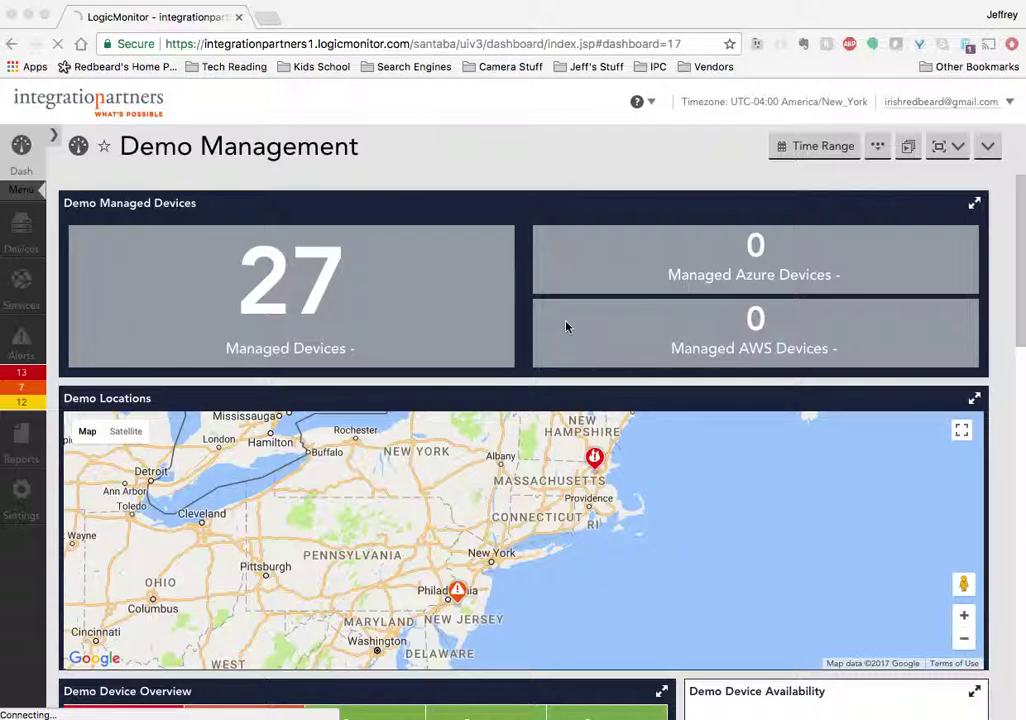
- Look over the Demo Management dashboard and open the public Demo Technical Device dashboard
scroll(556, 405, down, 3)
scroll(558, 405, down, 2)
scroll(558, 405, up, 5)
click(25, 199)
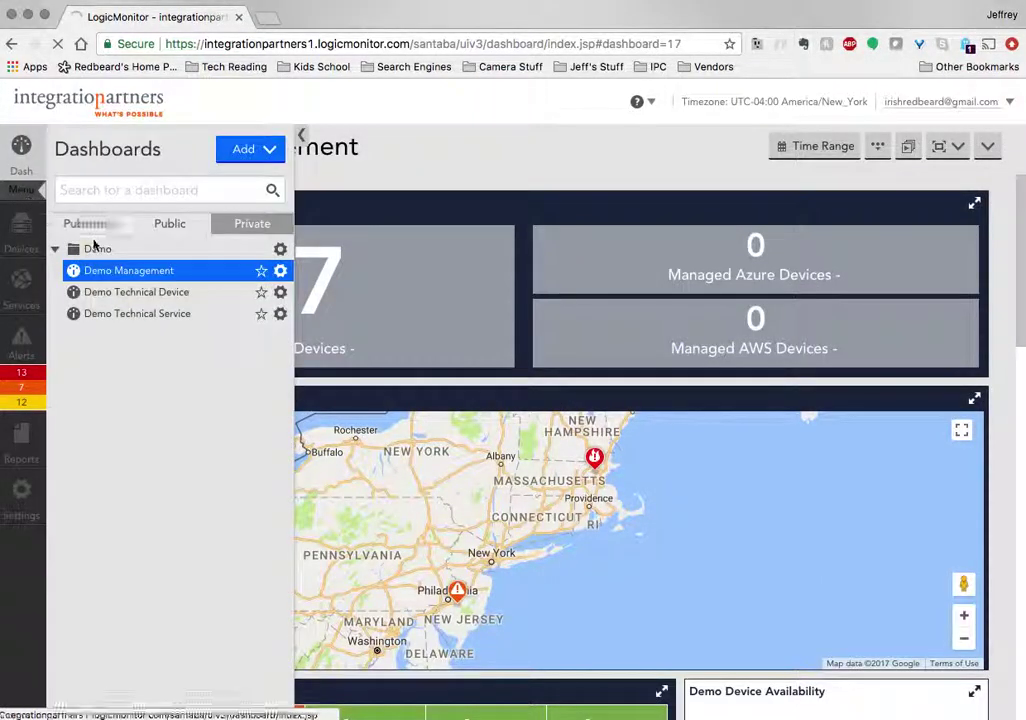
click(141, 296)
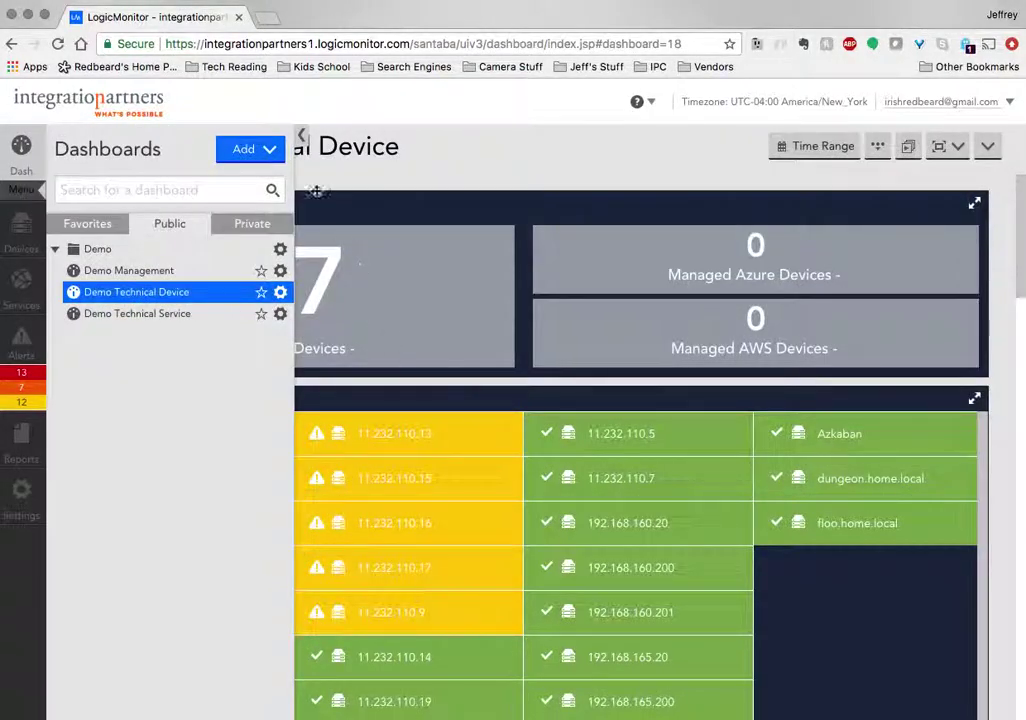
click(301, 134)
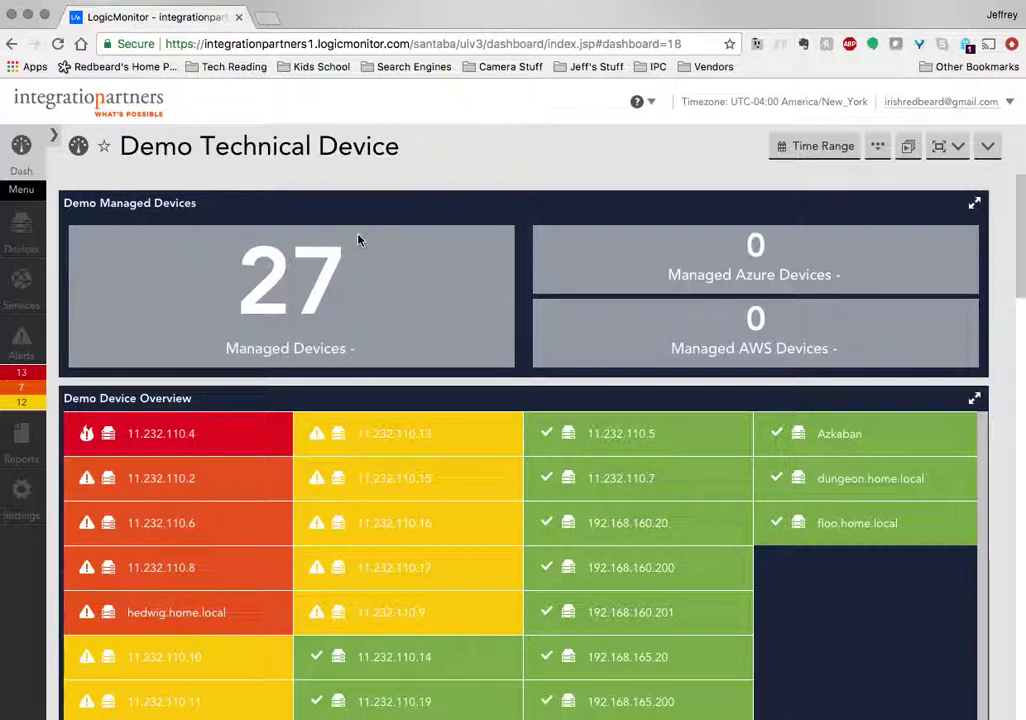
- Create and save a private dashboard named KVM Hypervisor, and collapse the dashboard list
click(55, 140)
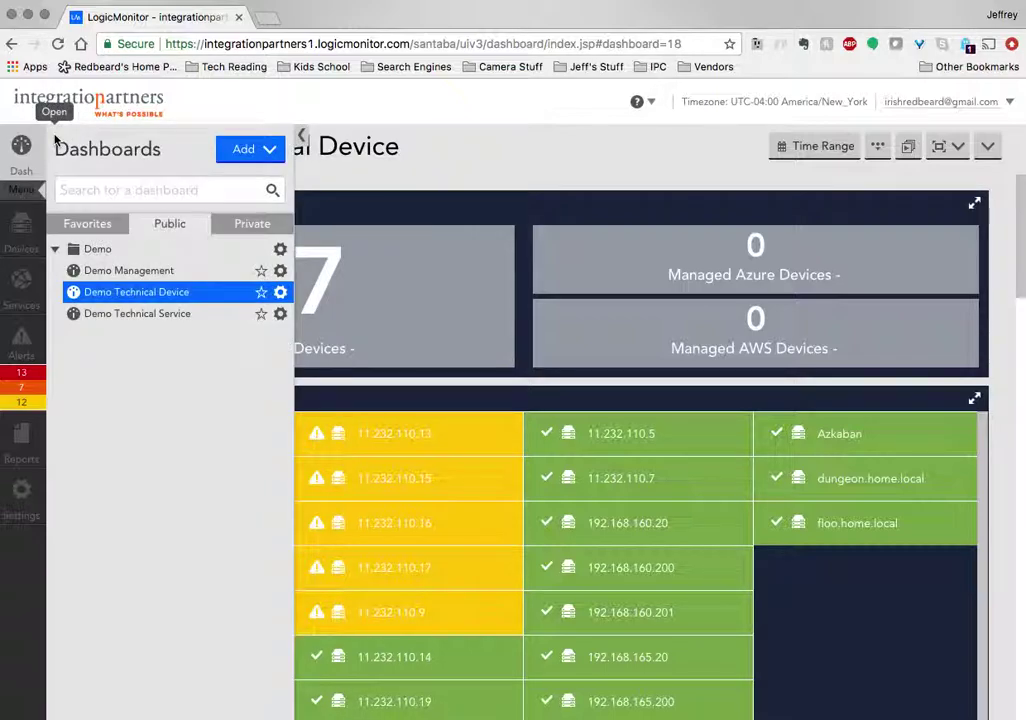
click(255, 158)
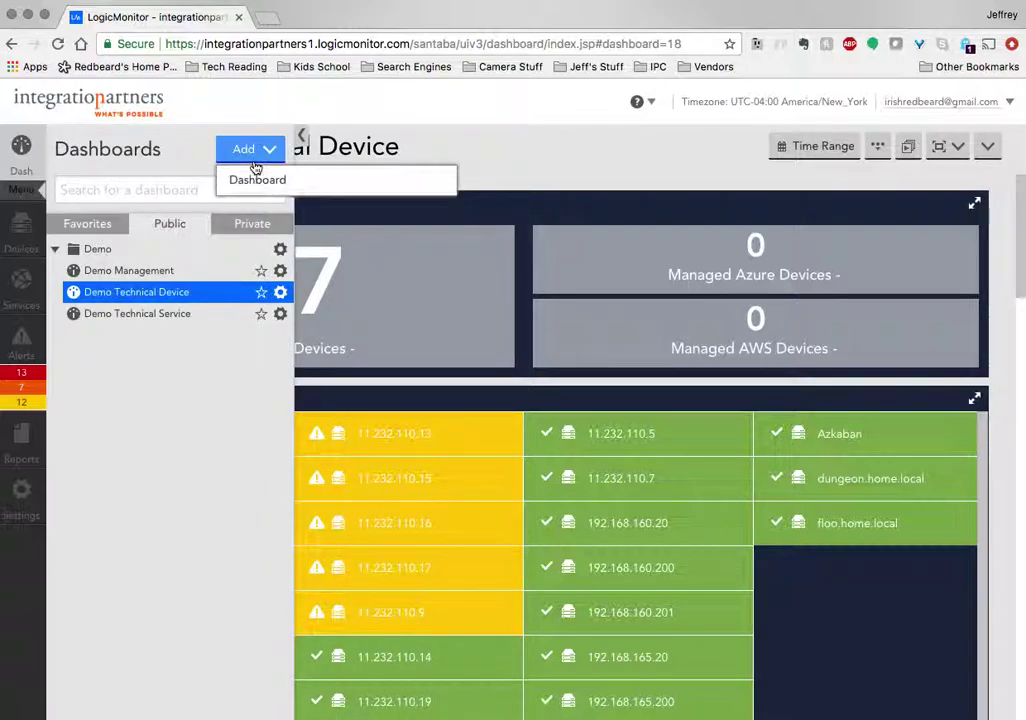
click(252, 178)
click(282, 208)
click(282, 222)
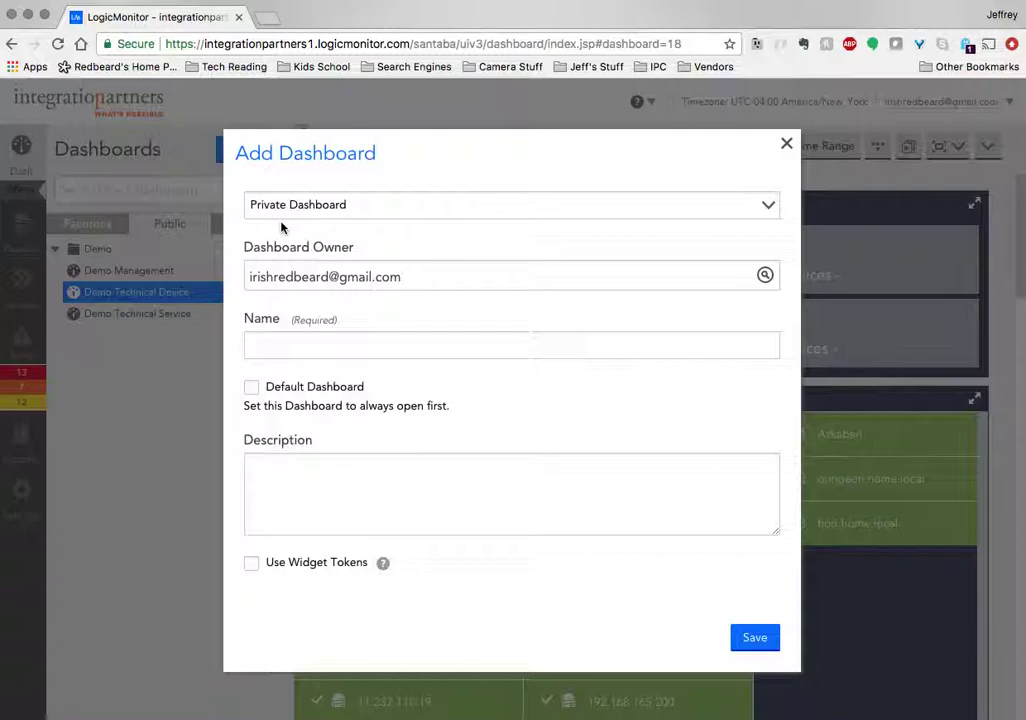
click(278, 343)
text(KVM)
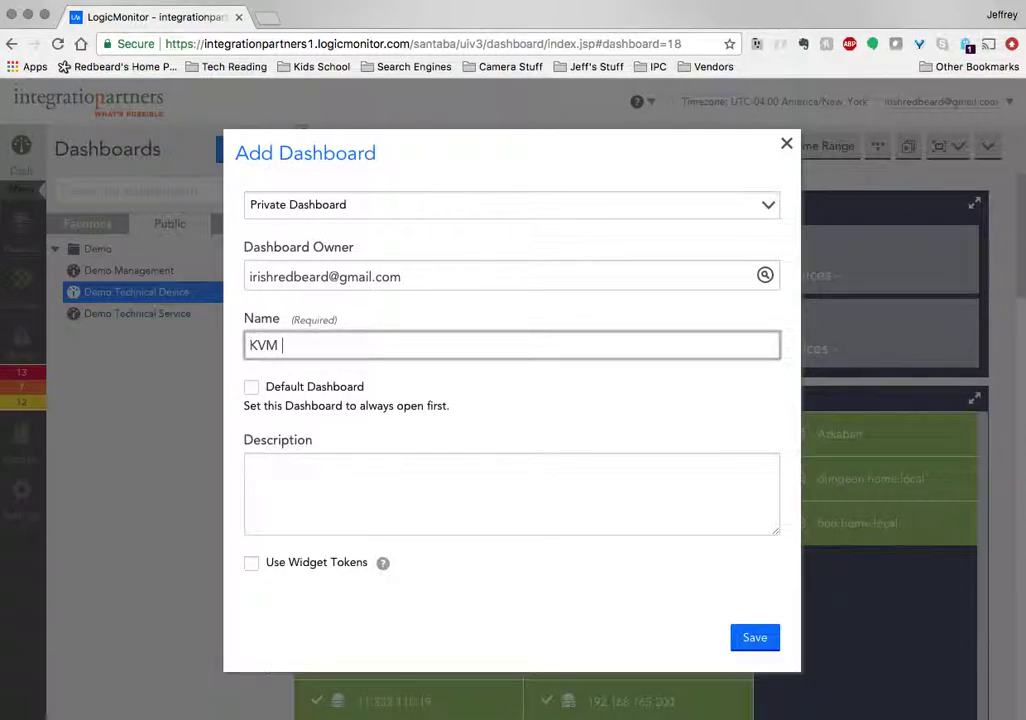
text( Hypervisor)
click(770, 647)
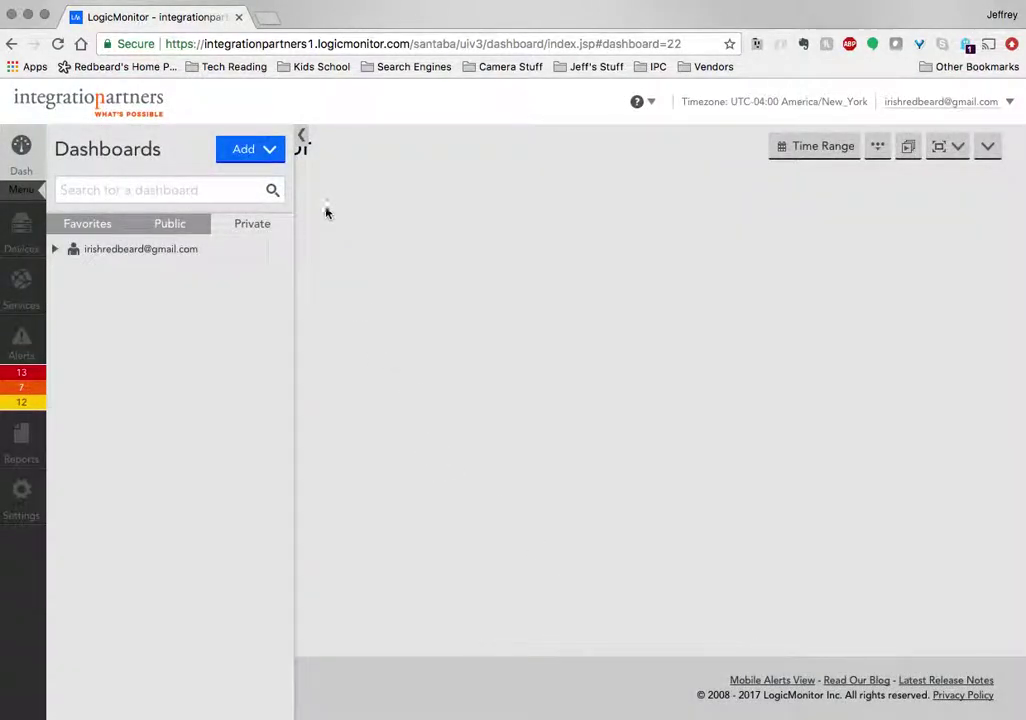
click(301, 135)
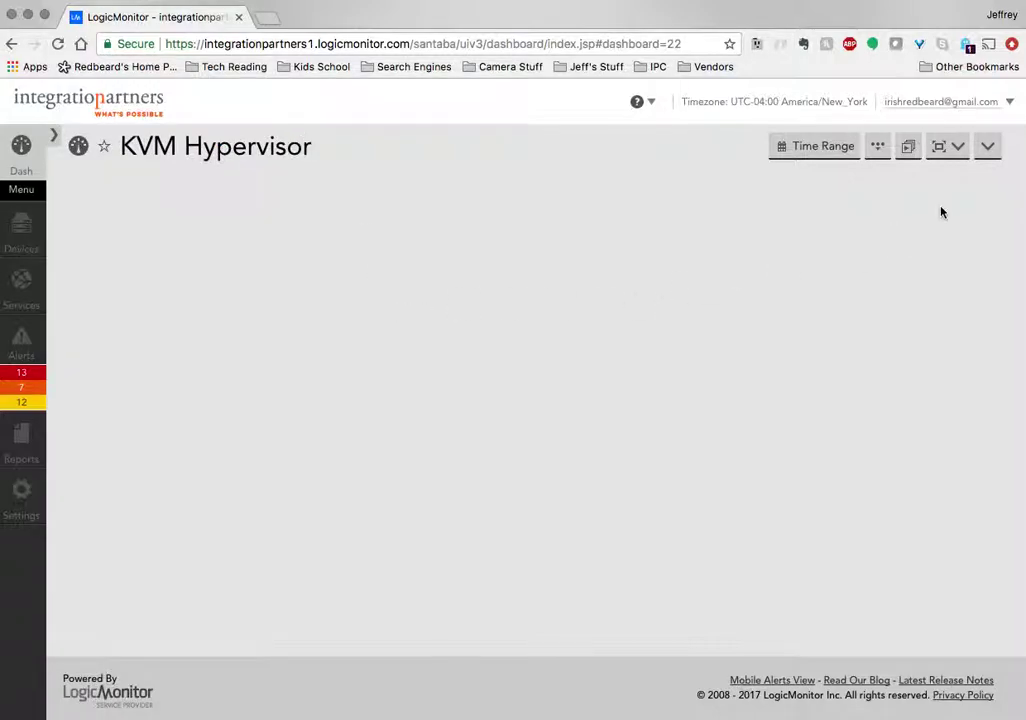
- Add a Custom Graph widget titled KVM CPU to the KVM Hypervisor dashboard
click(987, 148)
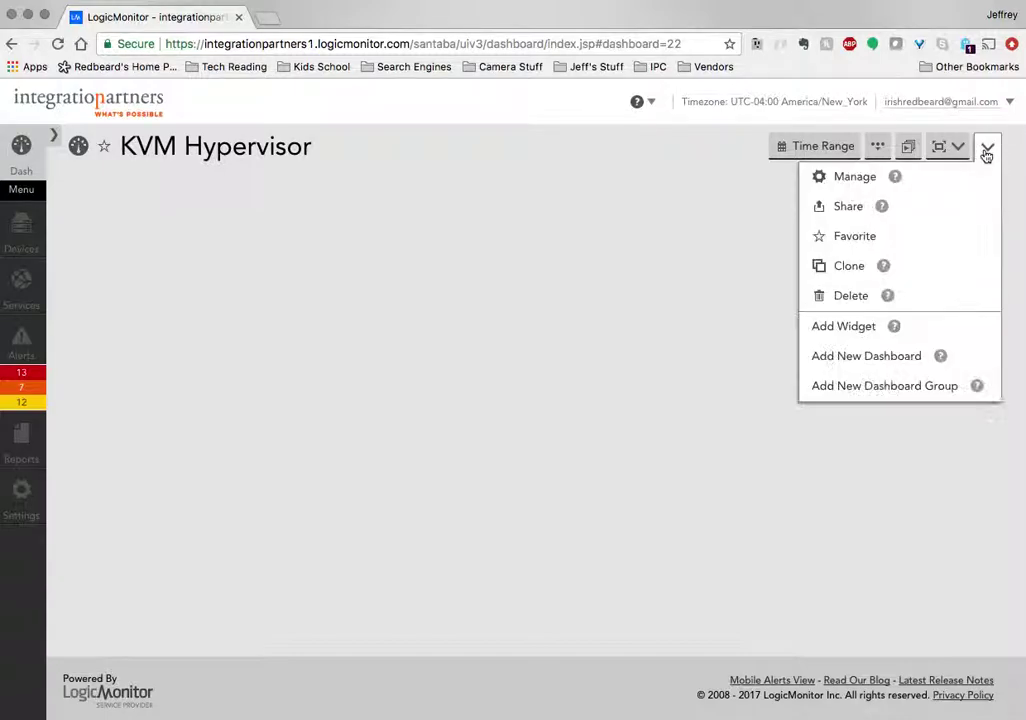
click(880, 326)
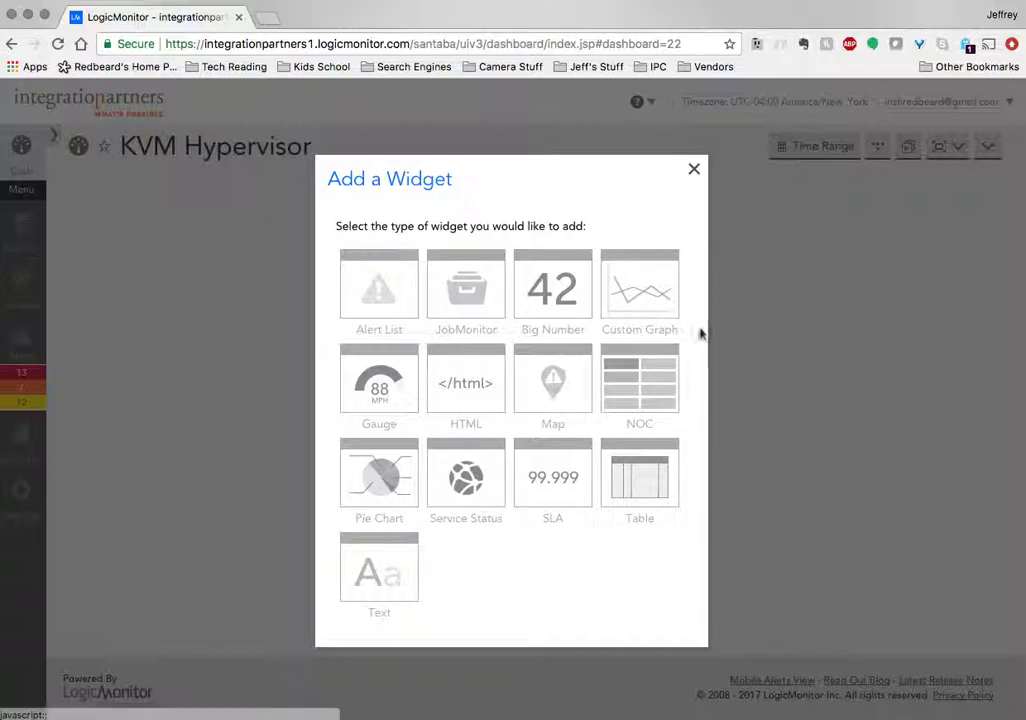
click(640, 301)
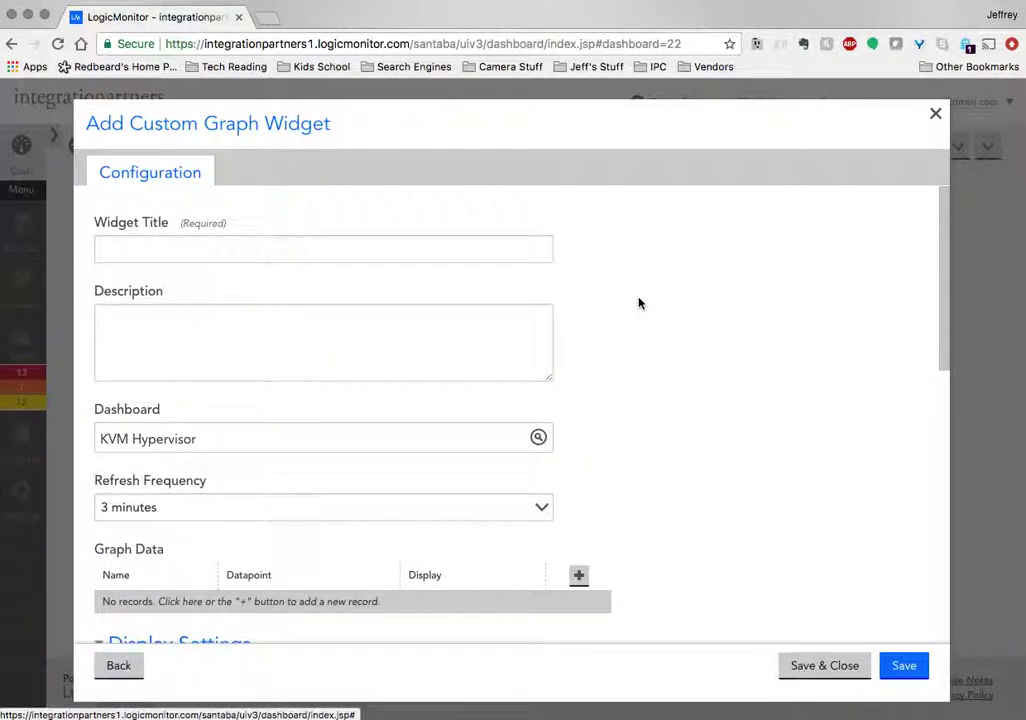
click(126, 253)
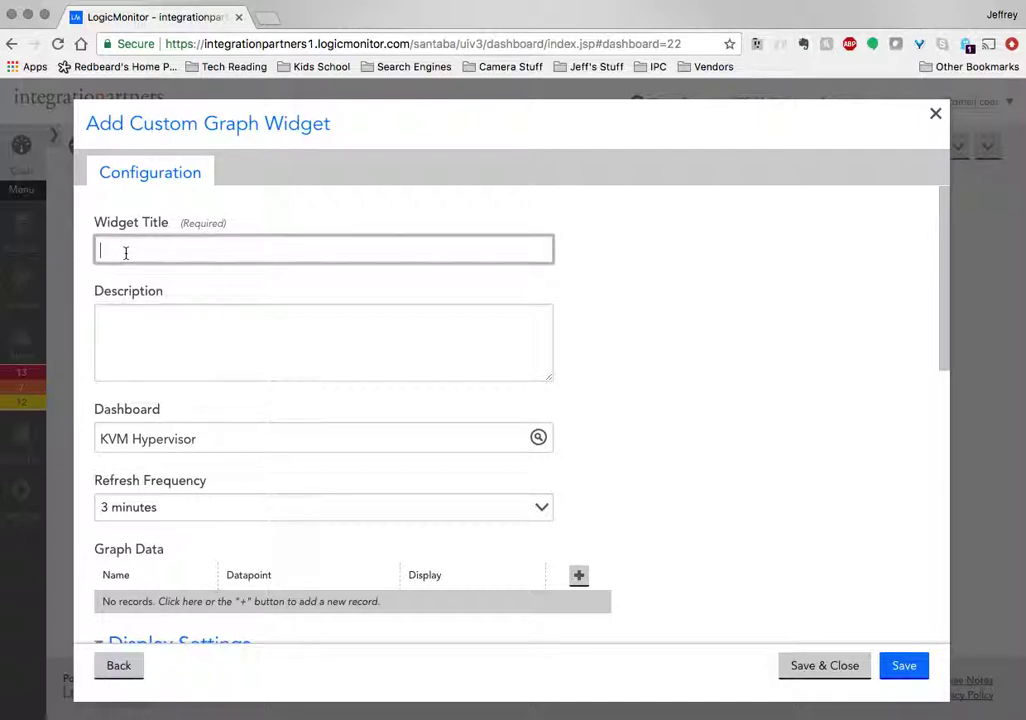
text(KVM CPU)
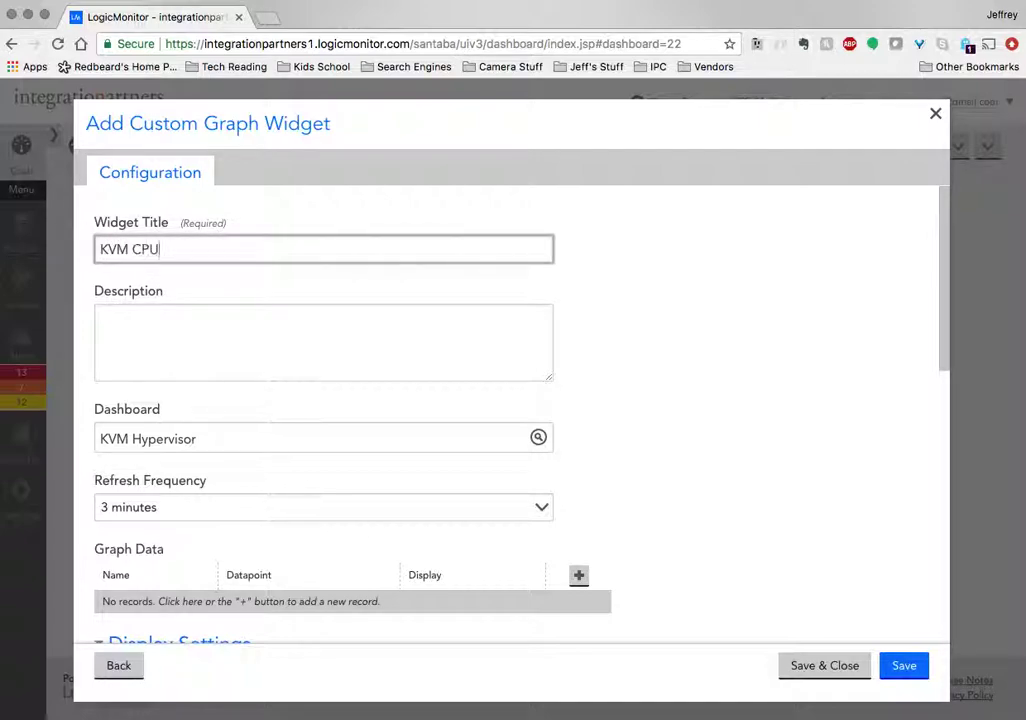
- Add a graph data record for group Demo/Lexington/serverHypervisor and device 11.232.110.7
scroll(166, 387, down, 3)
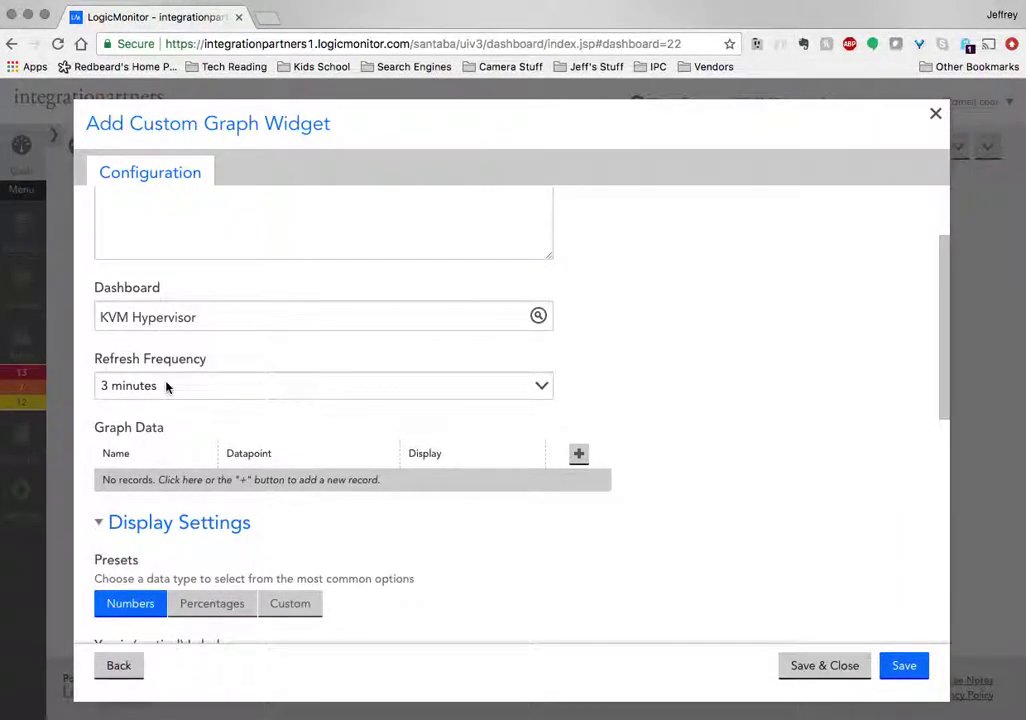
click(578, 454)
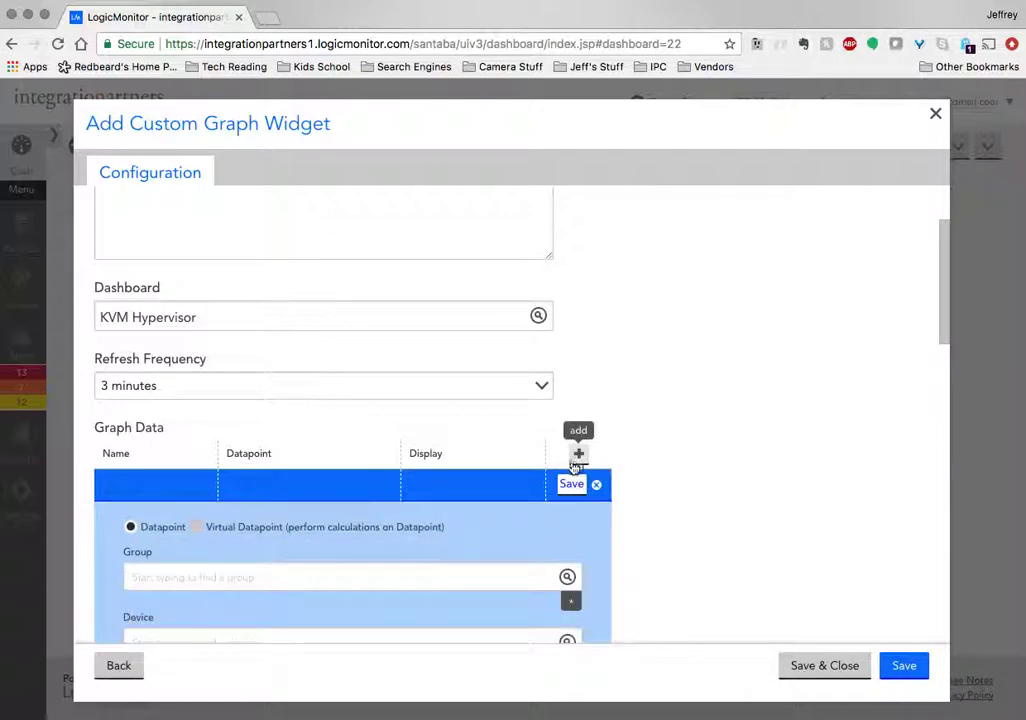
scroll(374, 512, down, 1)
scroll(374, 512, down, 3)
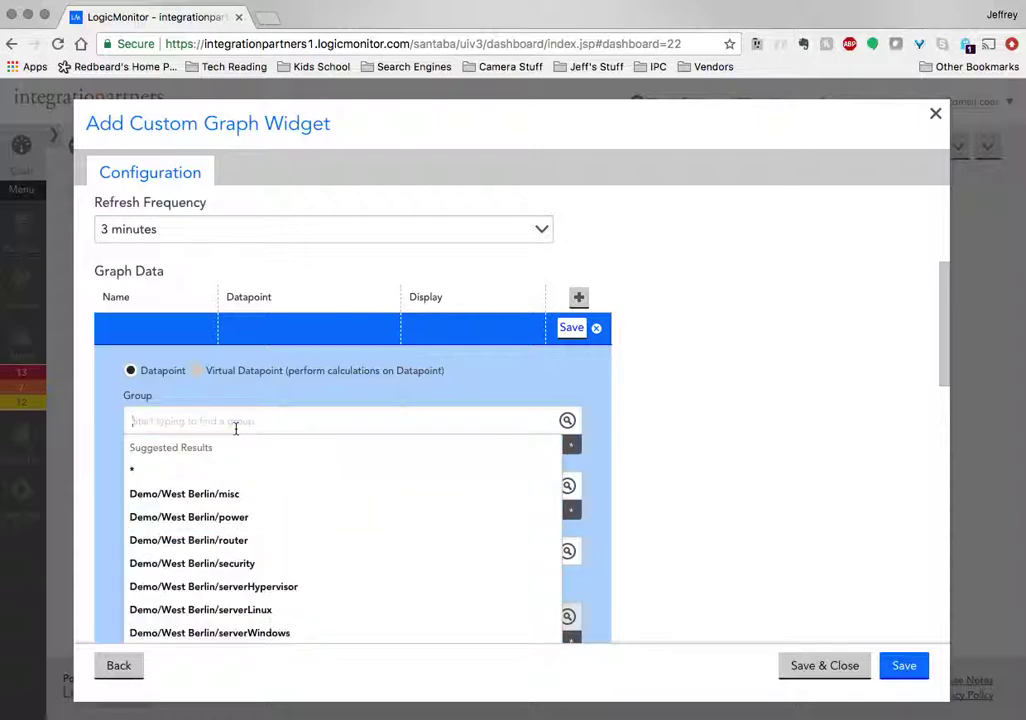
text(demo/lex)
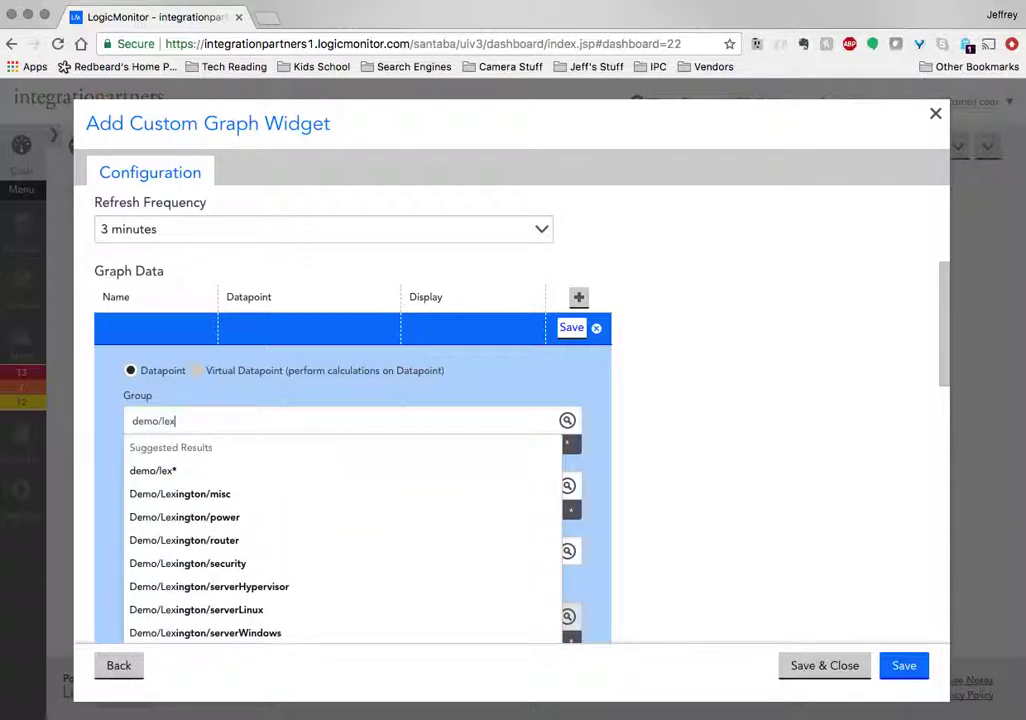
click(264, 587)
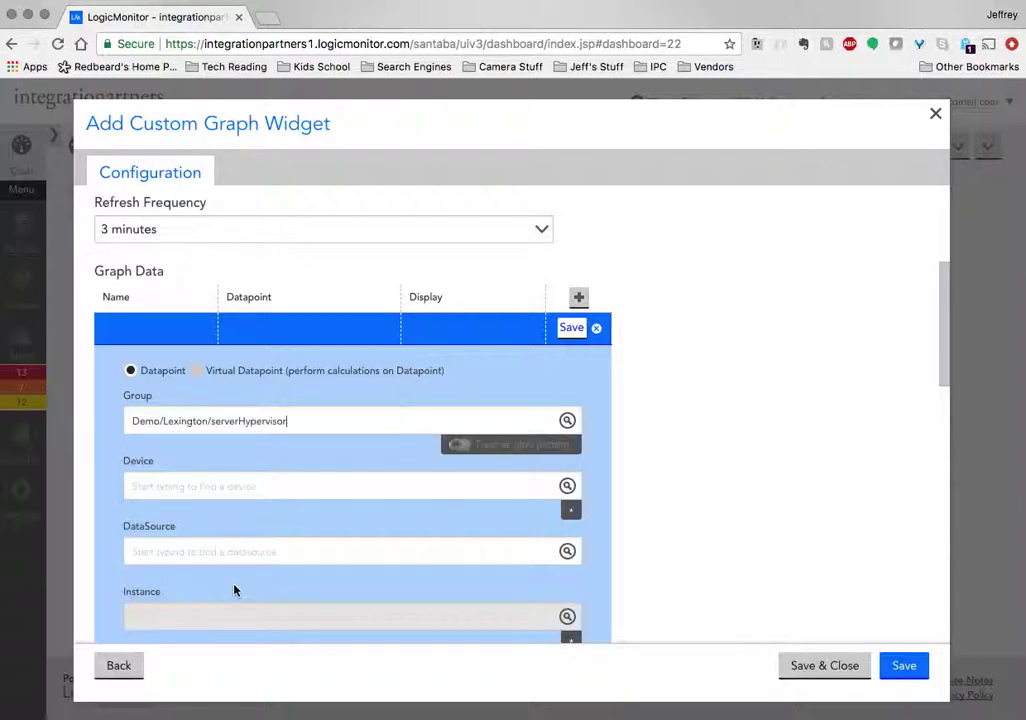
scroll(284, 539, down, 2)
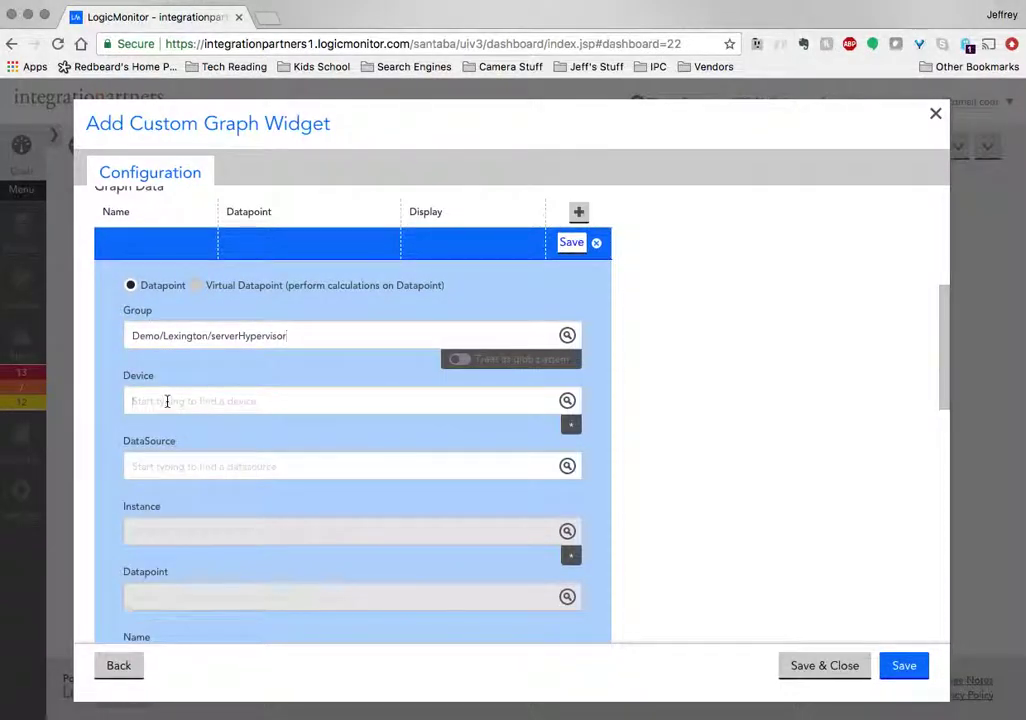
click(167, 401)
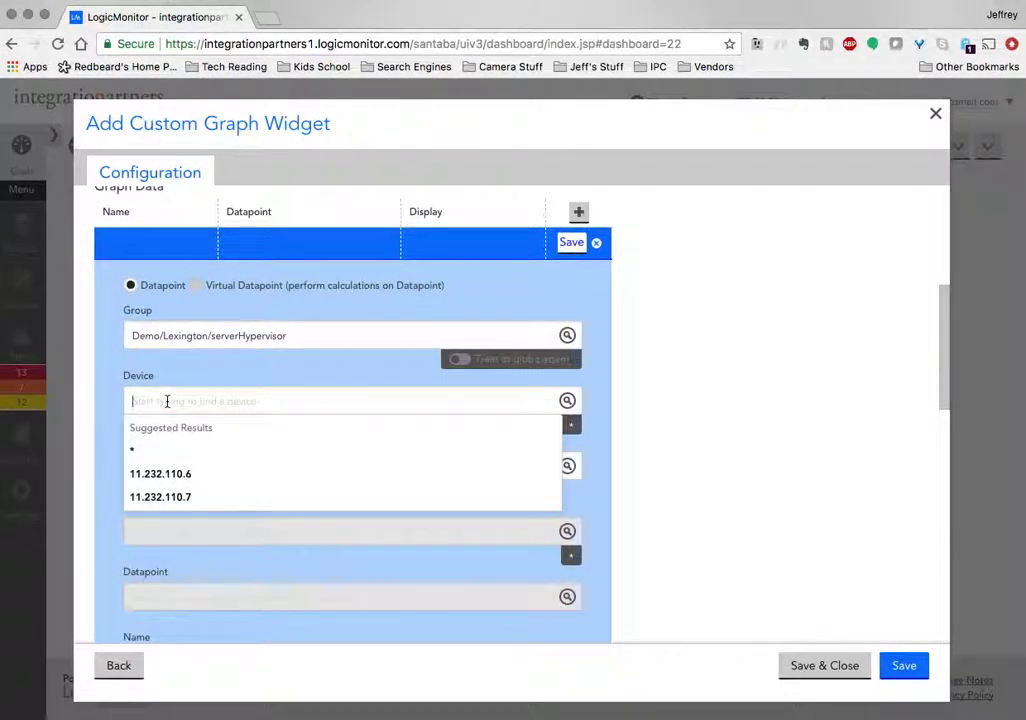
click(152, 497)
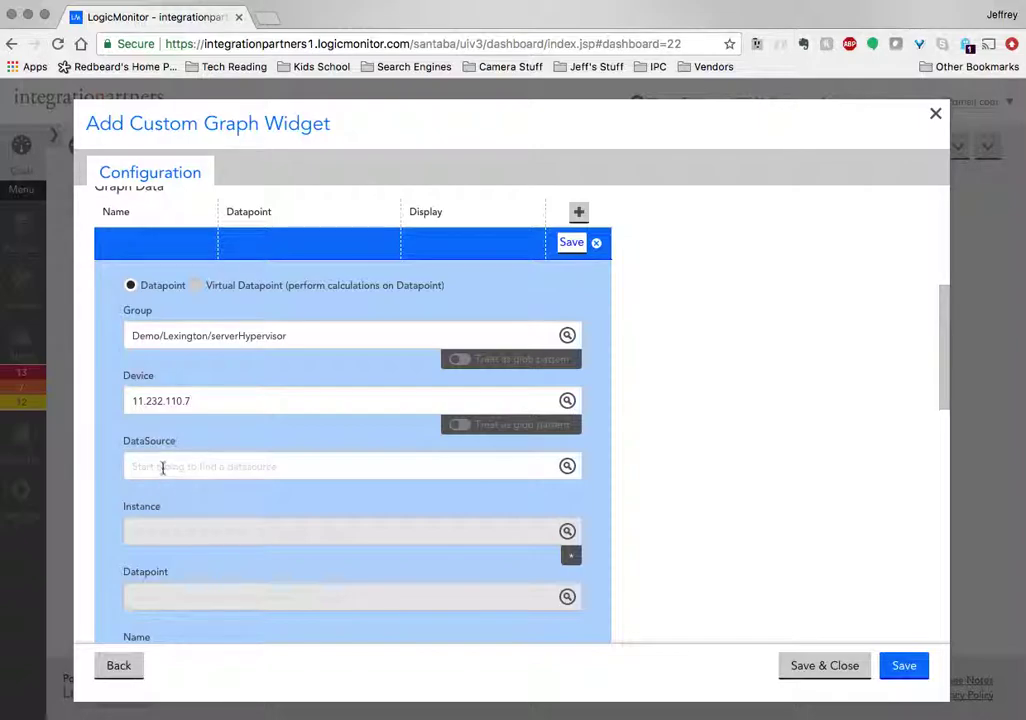
- Set the record's datasource to CPU Per Core Stats (CPU Cores-) and its instance to the wildcard *
click(161, 466)
scroll(161, 467, down, 2)
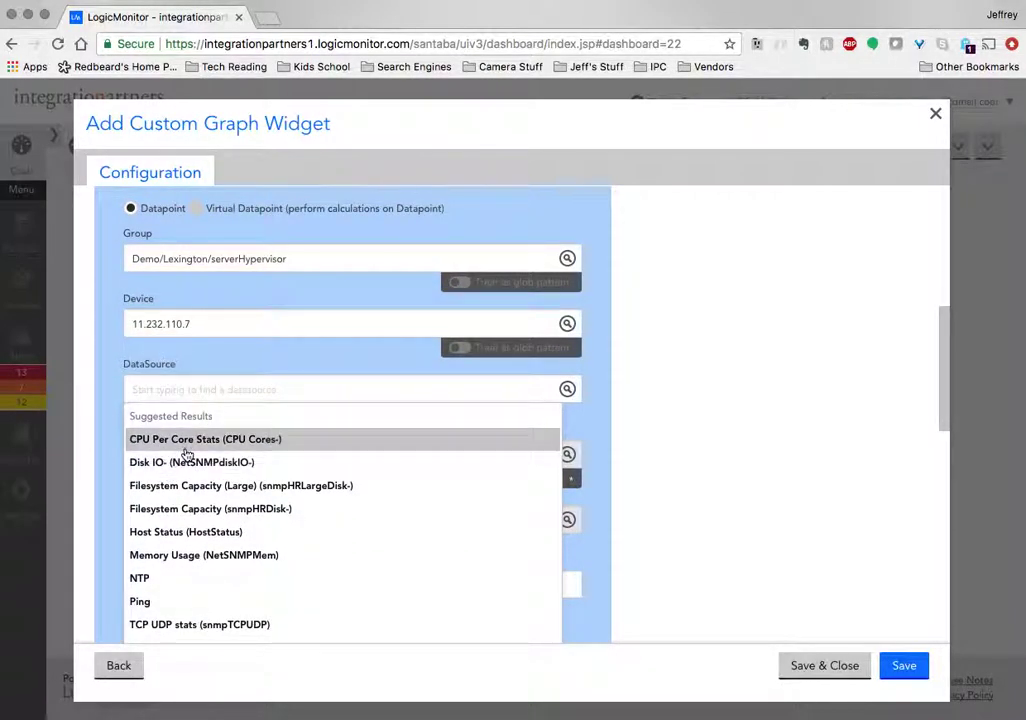
click(183, 441)
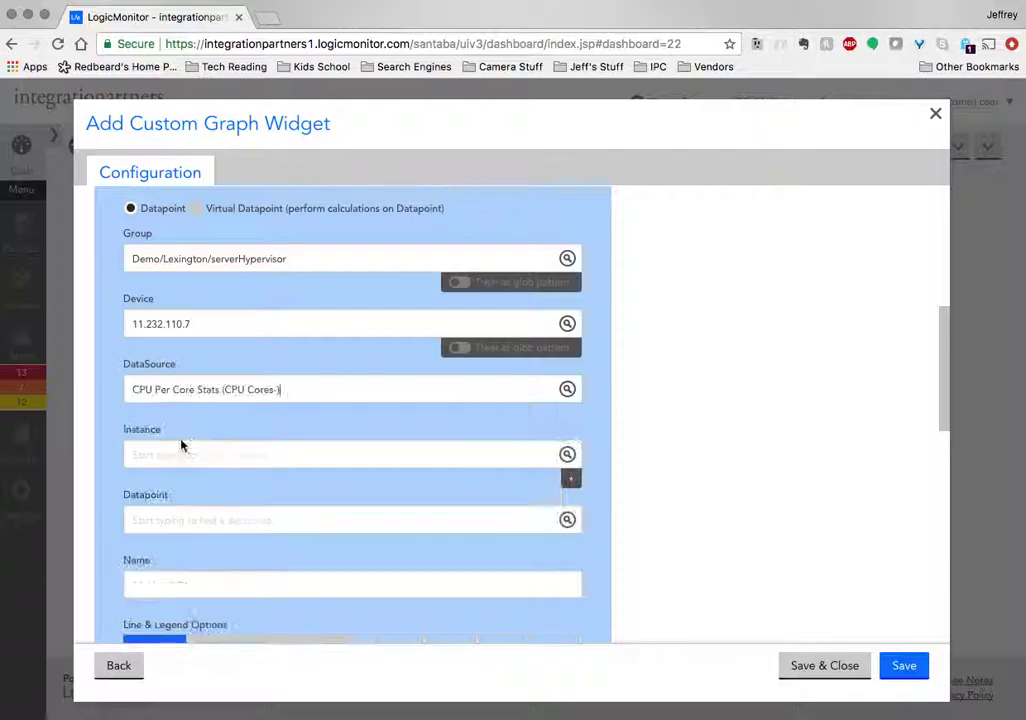
click(163, 452)
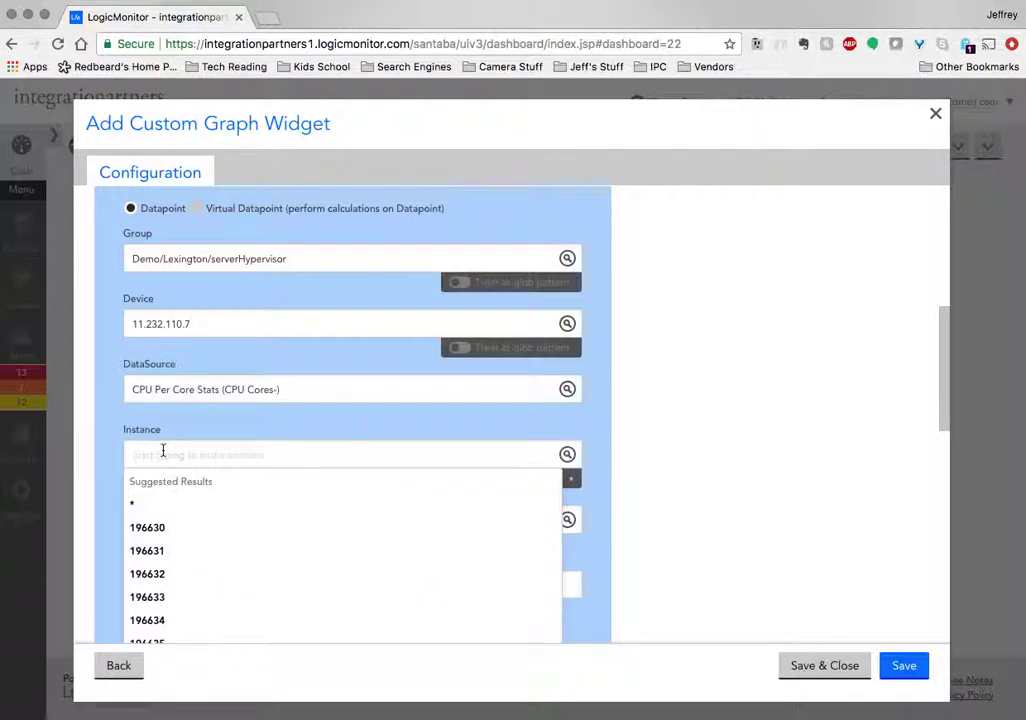
scroll(165, 455, down, 2)
text(1)
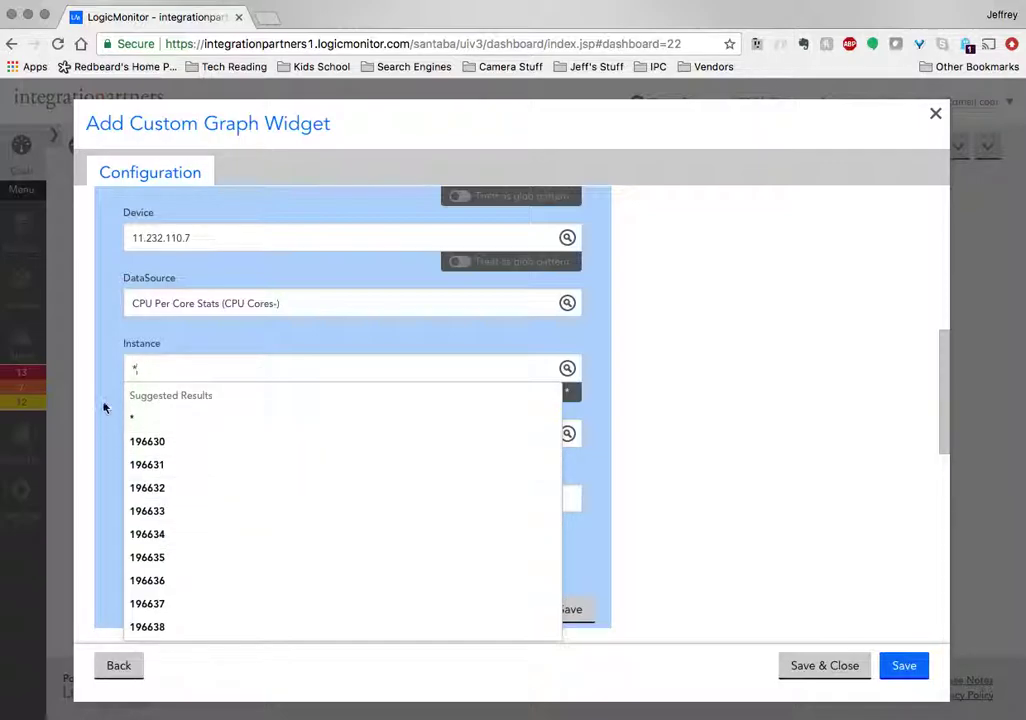
click(105, 407)
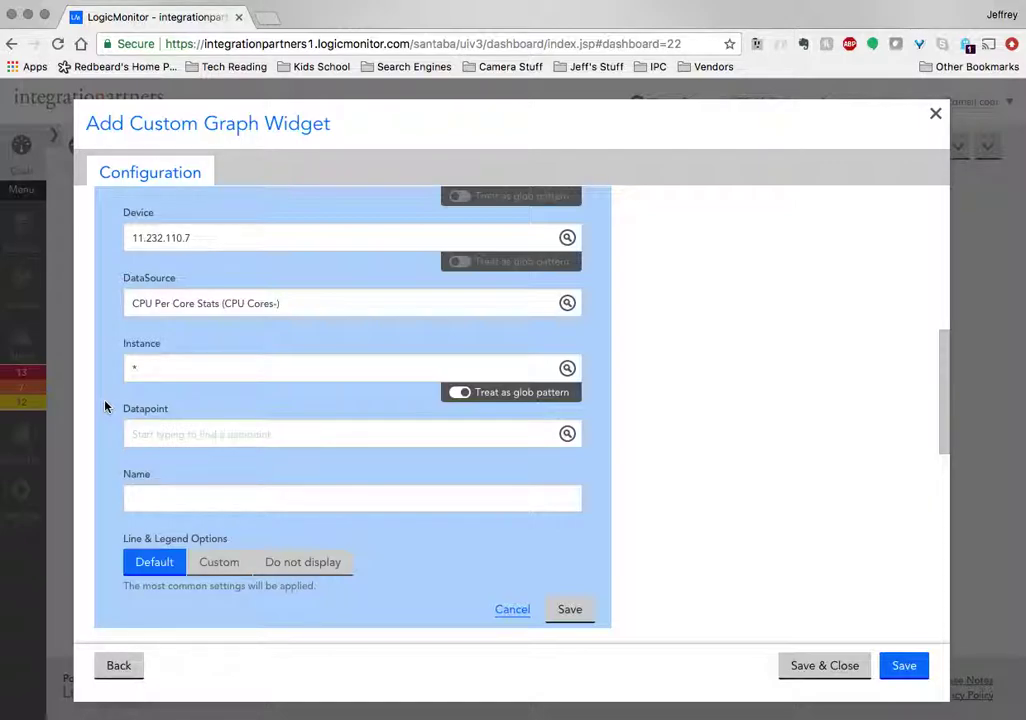
- Choose the CPU datapoint for the graph data record and save the record
click(155, 430)
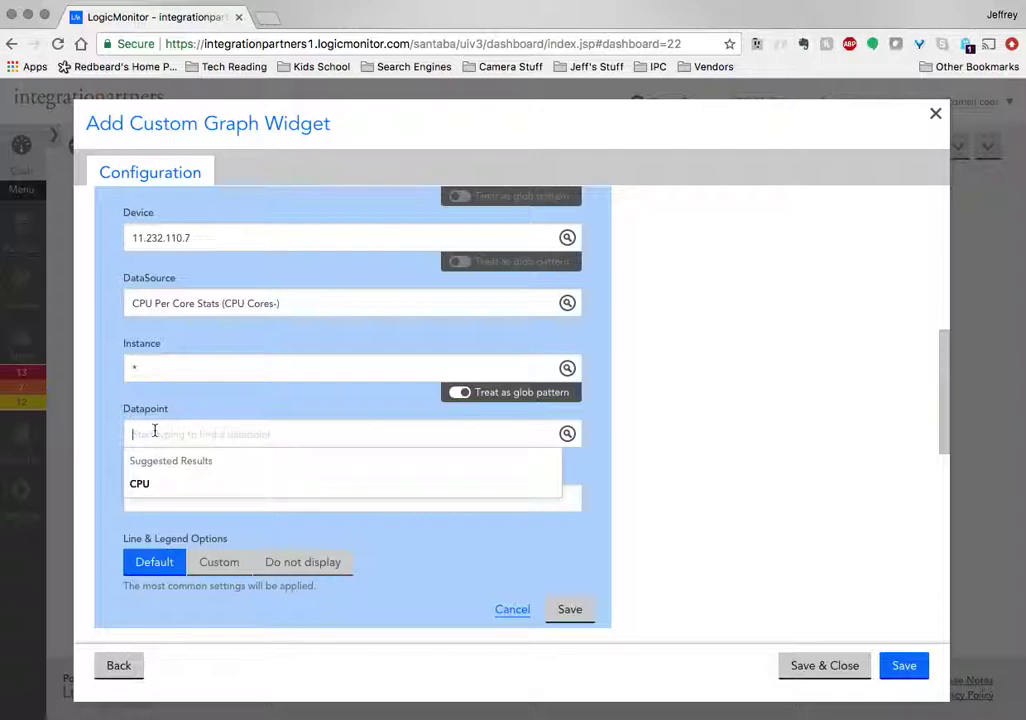
click(142, 483)
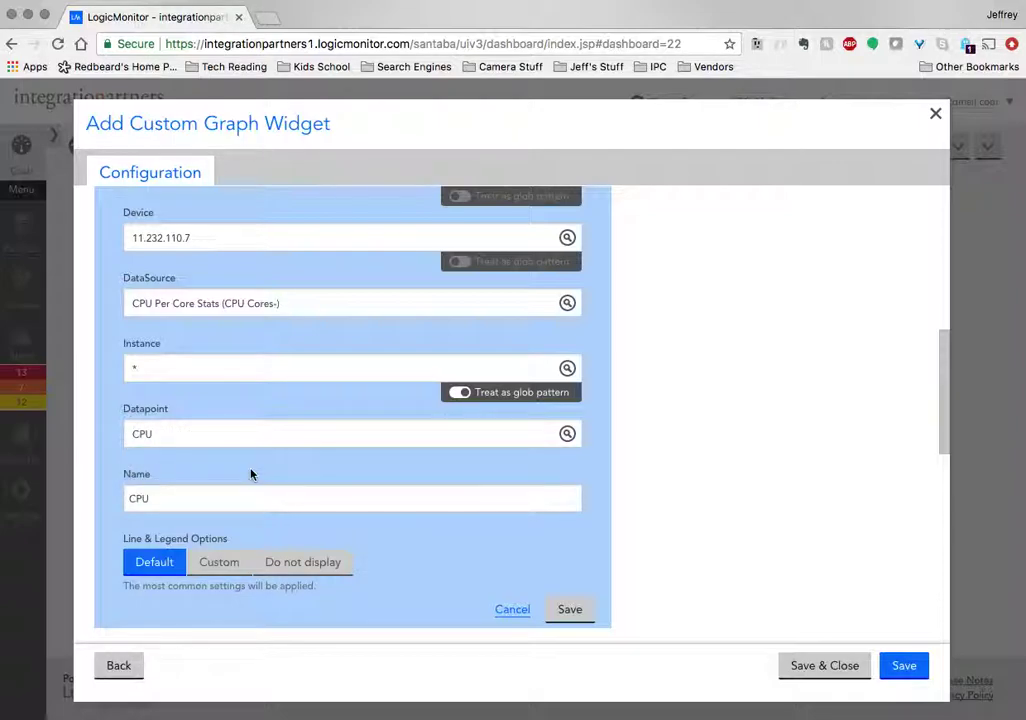
scroll(251, 474, down, 2)
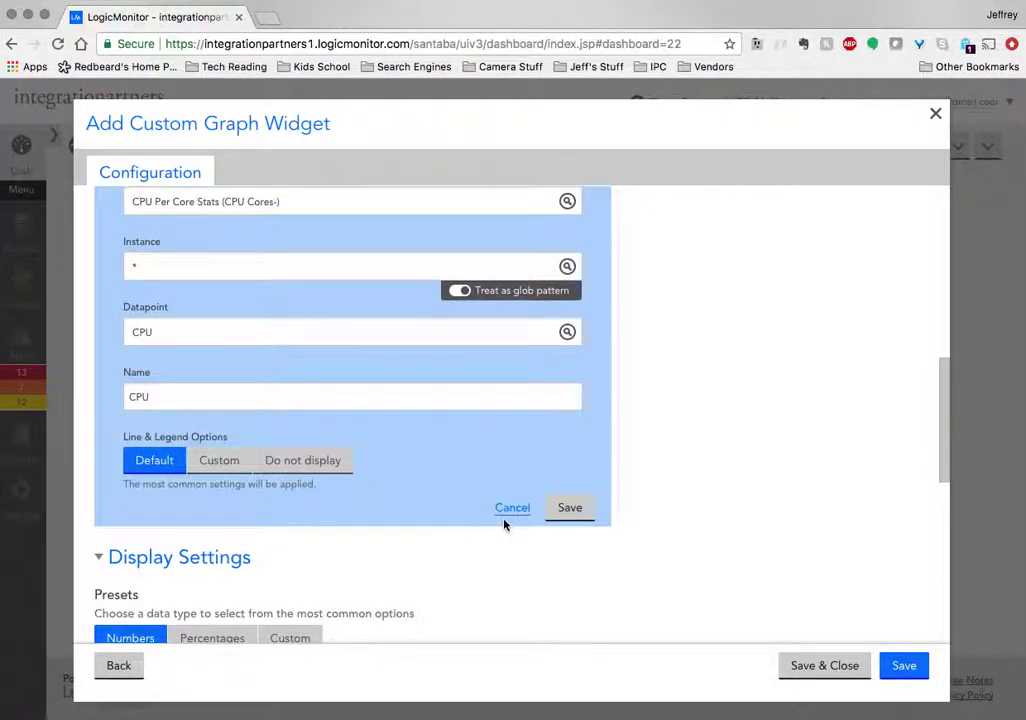
click(566, 516)
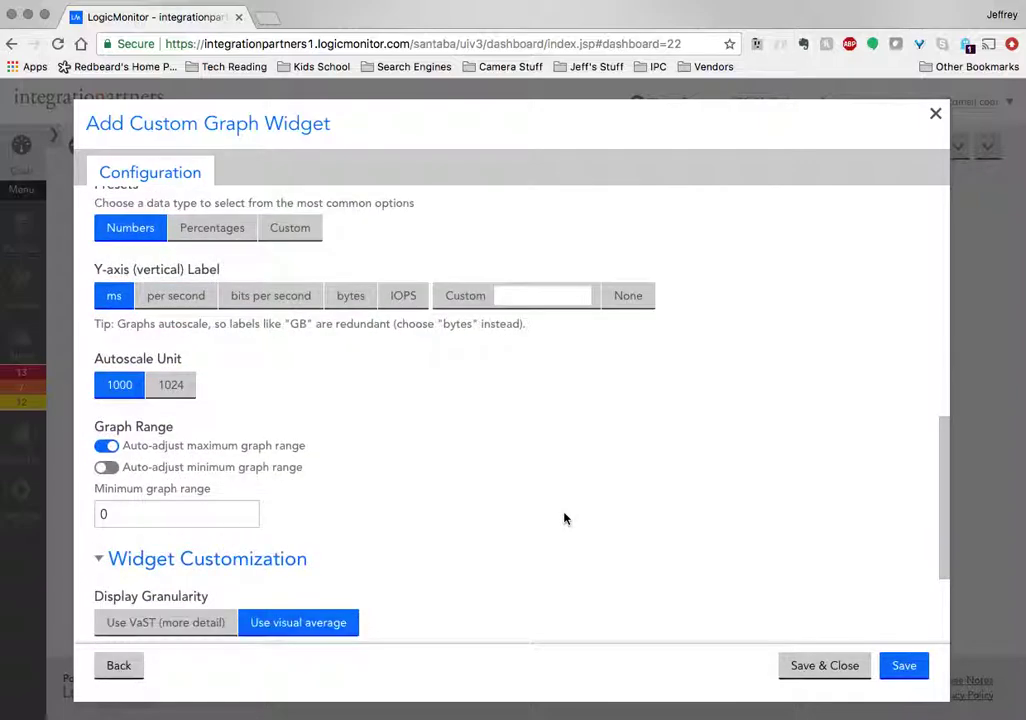
- Set the KVM CPU graph to the Percentages preset with a % y-axis label and VaST (more detail) display granularity
click(203, 229)
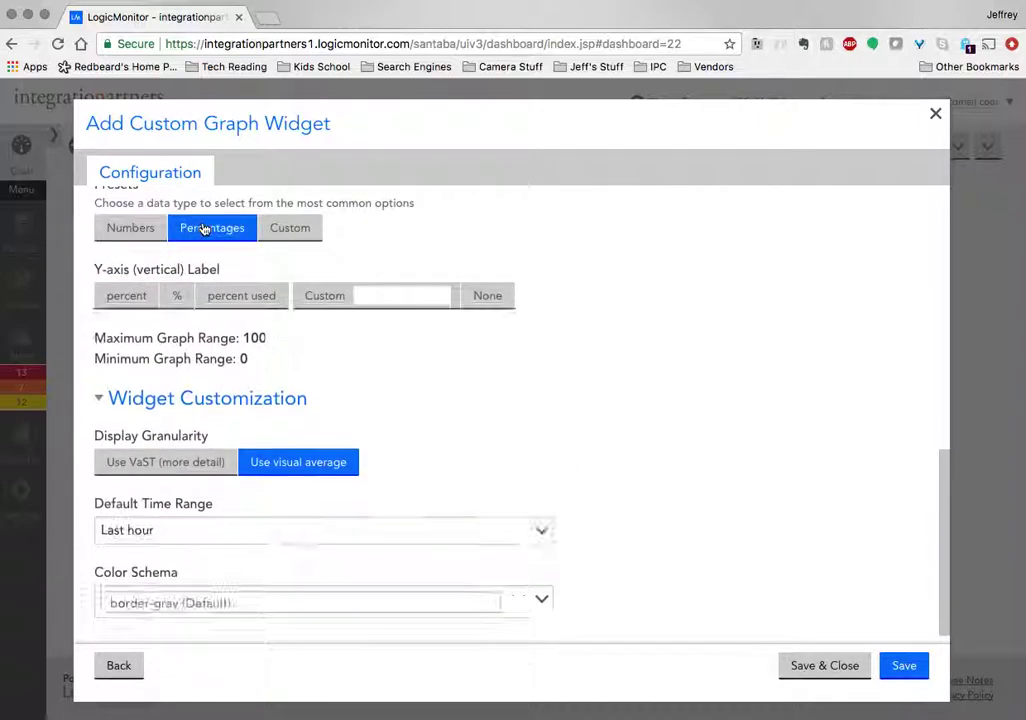
click(185, 300)
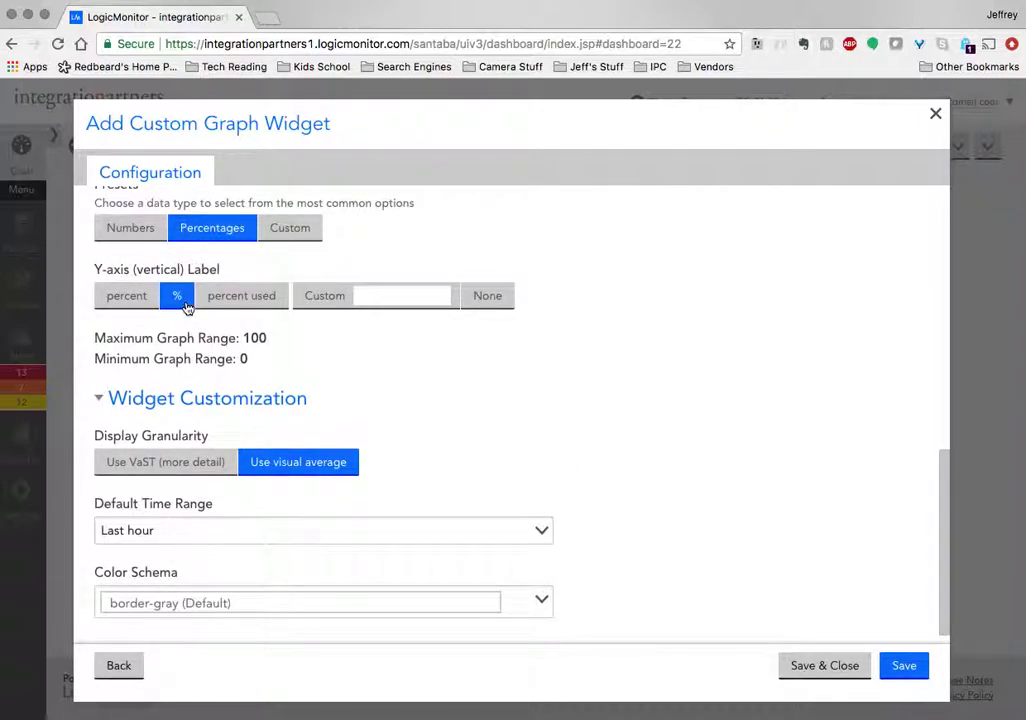
click(155, 464)
- Set the graph's default time range to Last 24 hours and its color schema to solid-blue, and save and close the widget
scroll(481, 470, down, 1)
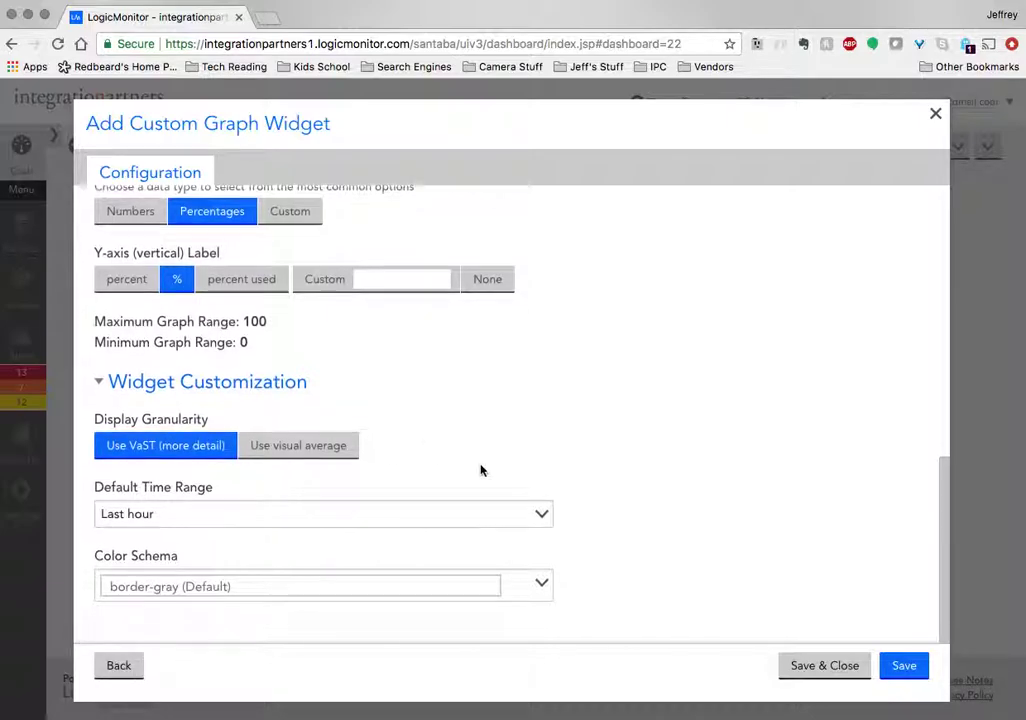
click(403, 513)
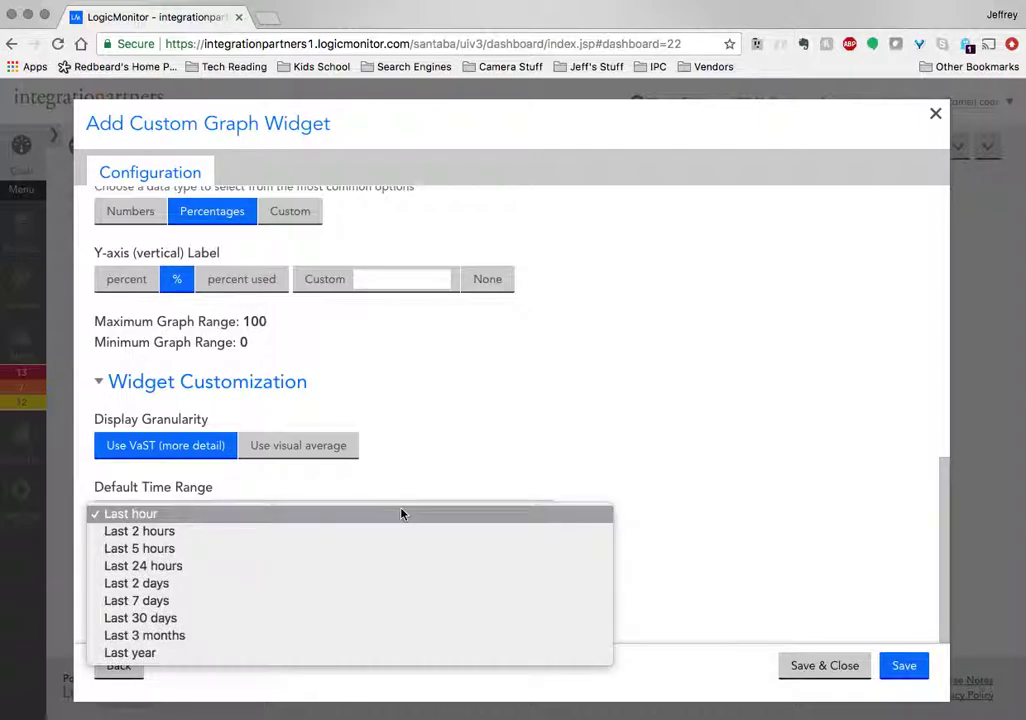
click(232, 565)
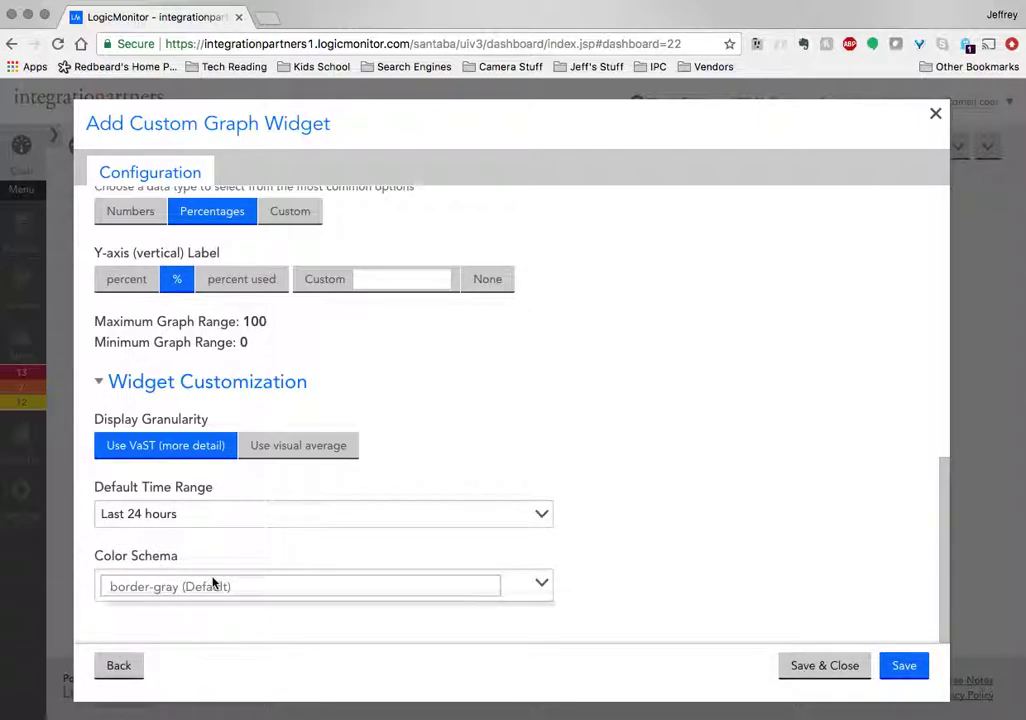
click(279, 586)
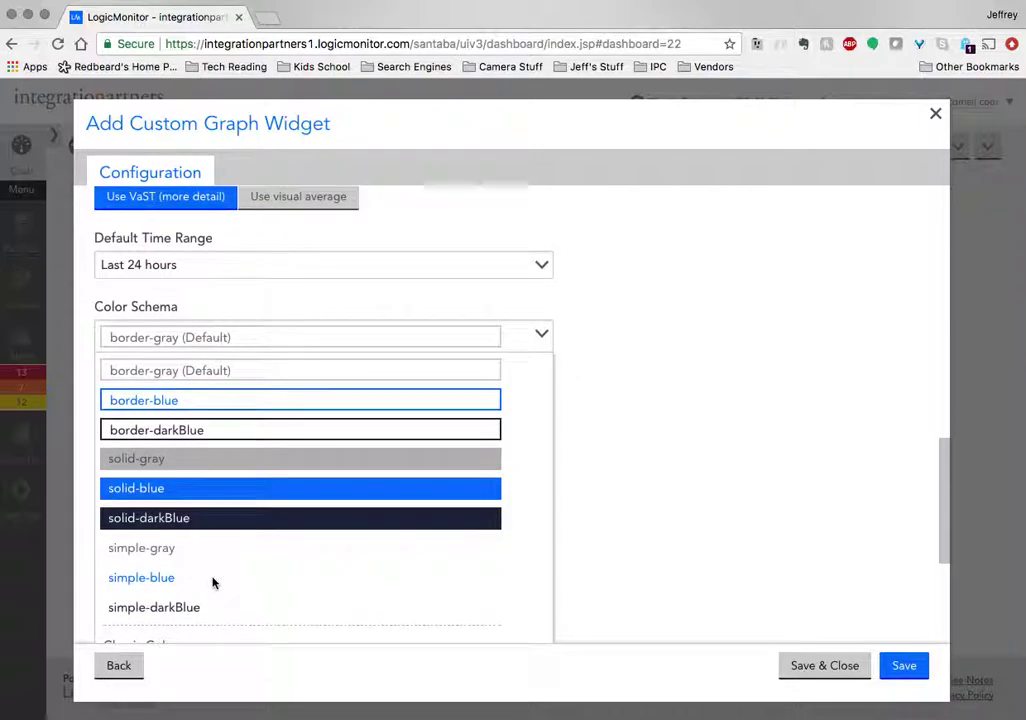
click(183, 492)
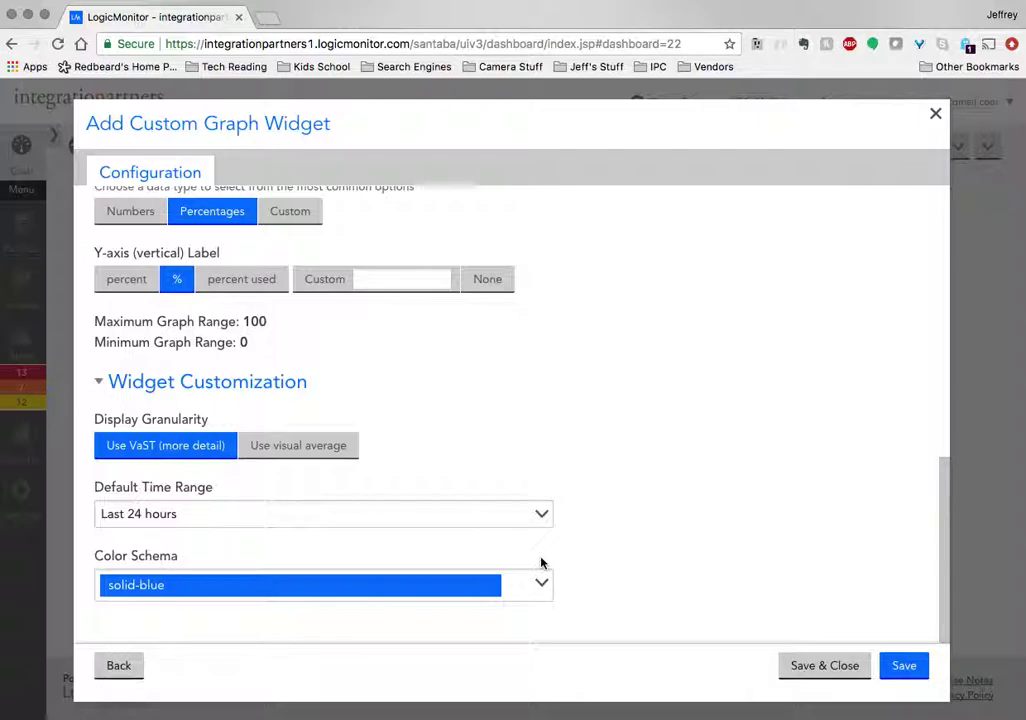
click(806, 672)
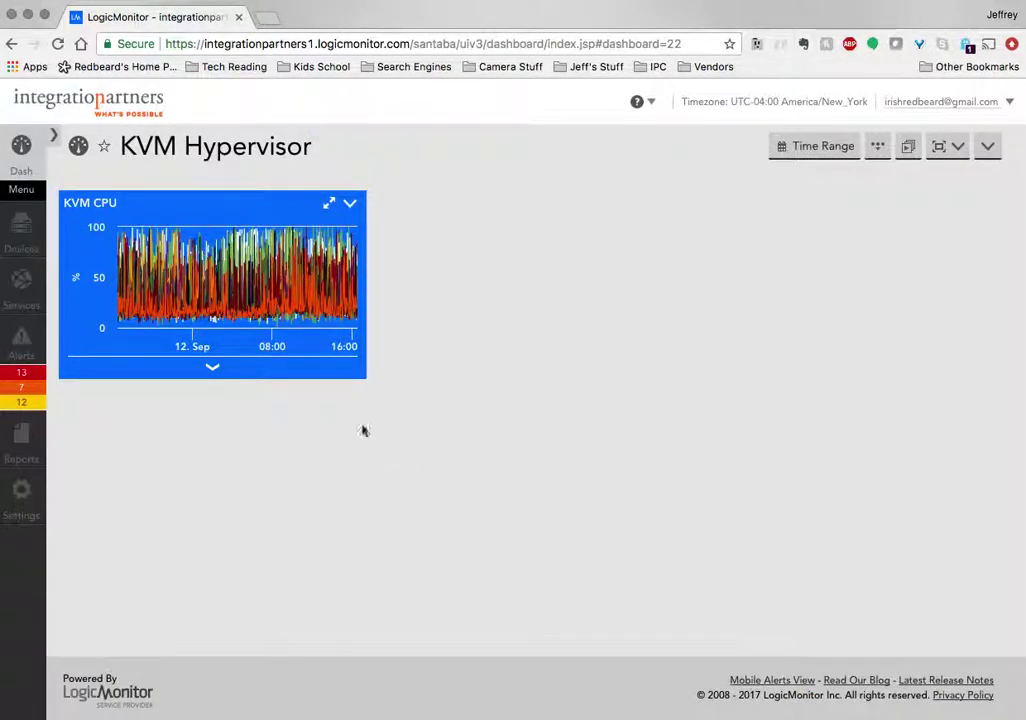
- Enlarge the KVM CPU widget to span the full dashboard width and increase its height
drag(365, 377, 1003, 487)
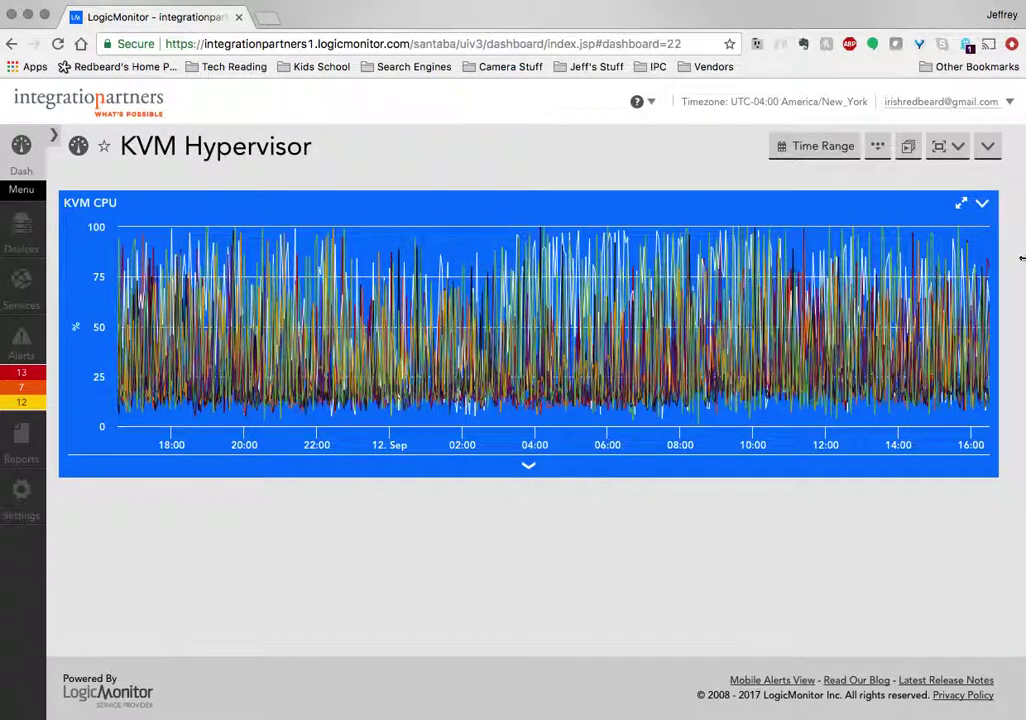
- Add a Big Number widget titled KVM Memory to the KVM Hypervisor dashboard
click(988, 160)
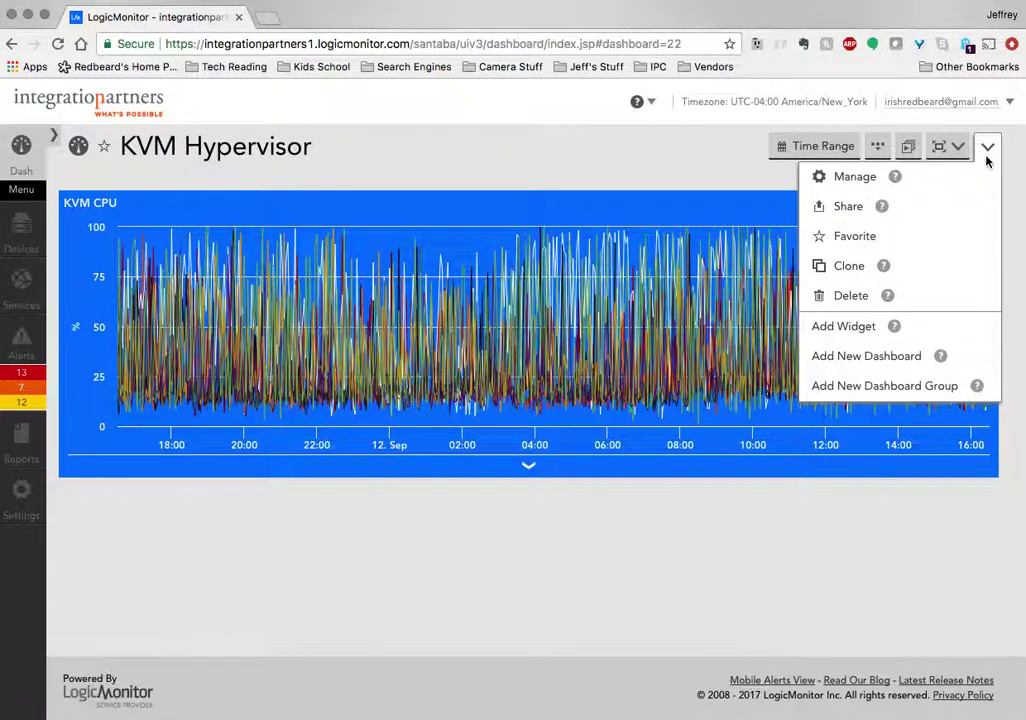
click(840, 328)
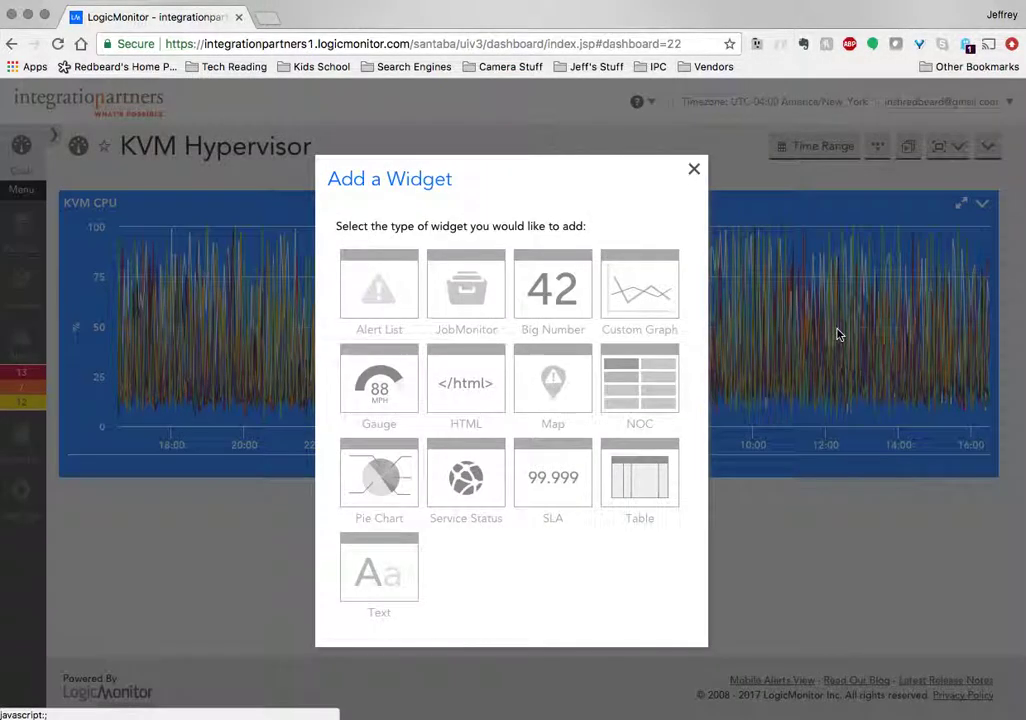
click(549, 303)
click(180, 255)
text(KVM Memory)
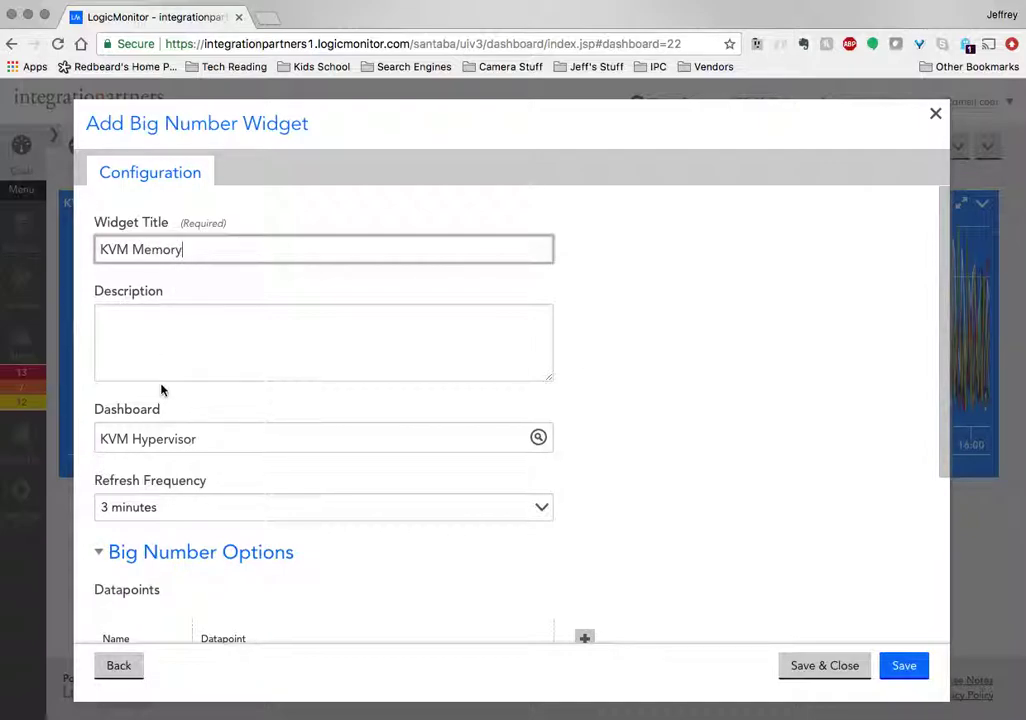
- Add a datapoint record for group Demo/Lexington/serverHypervisor and device 11.232.110.7 to the Big Number widget
scroll(162, 390, down, 2)
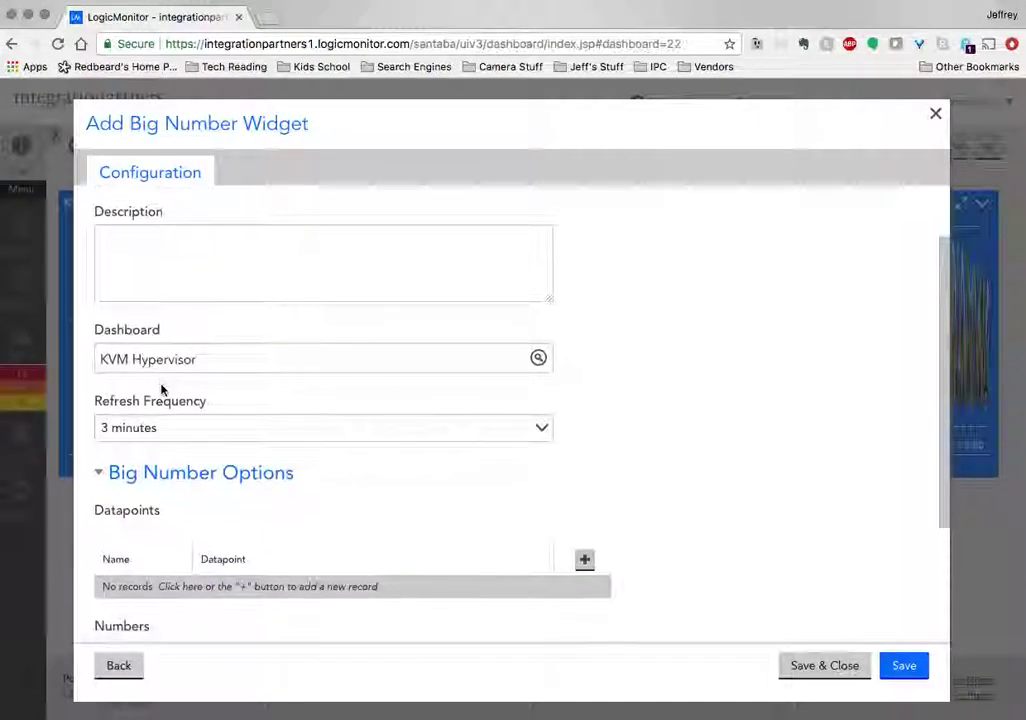
scroll(153, 437, down, 2)
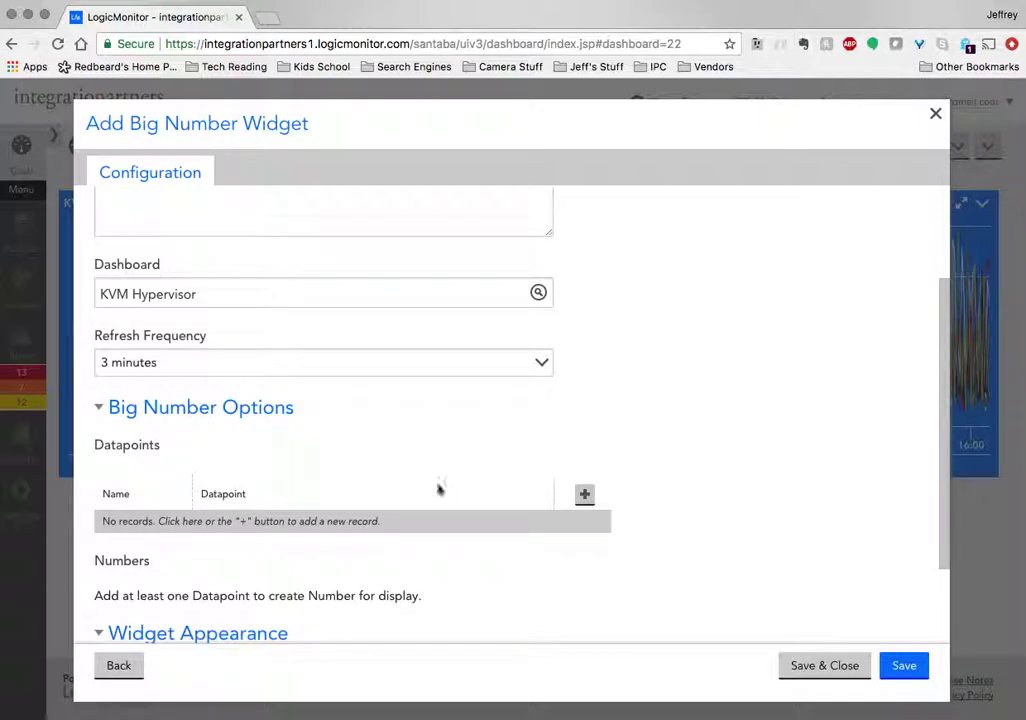
click(585, 497)
scroll(391, 483, down, 5)
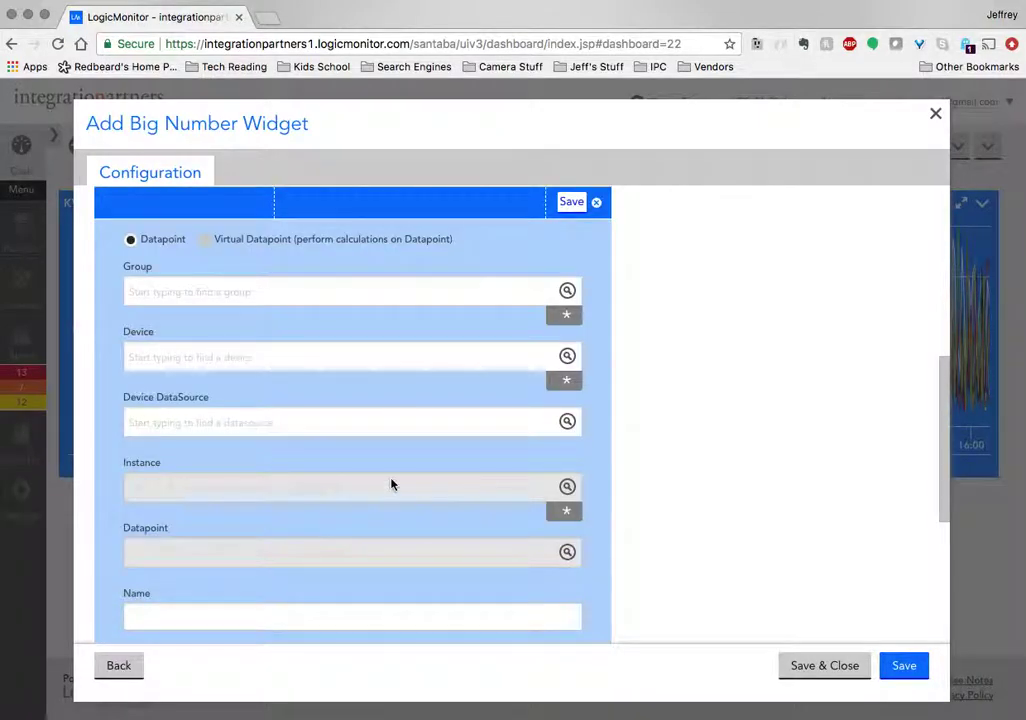
click(193, 277)
text(demo/l)
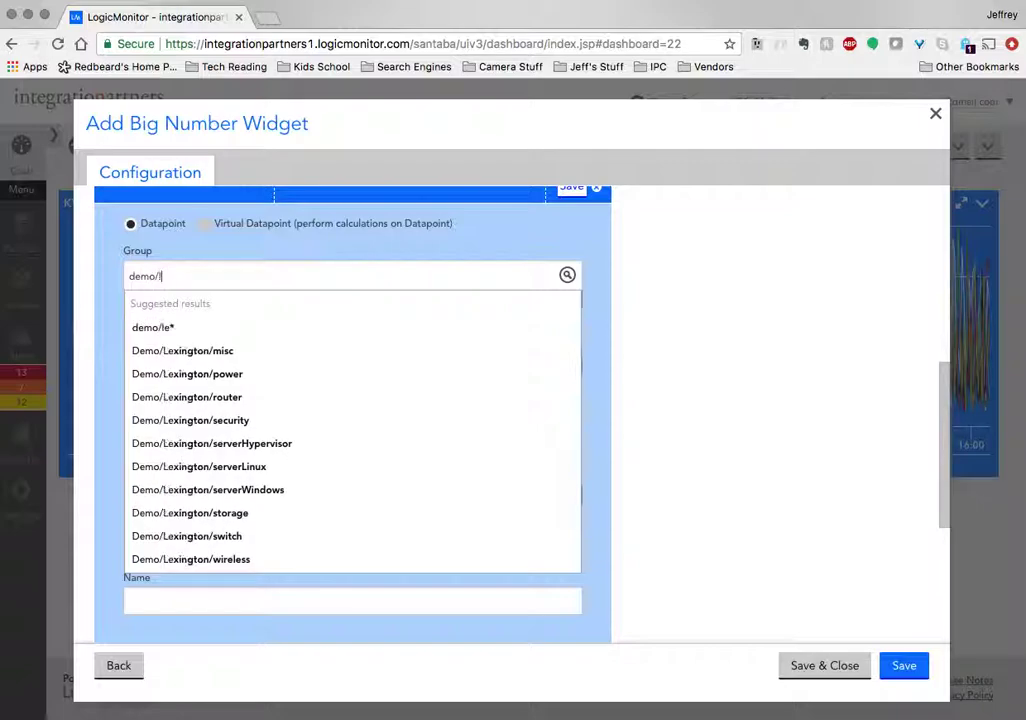
text(ex)
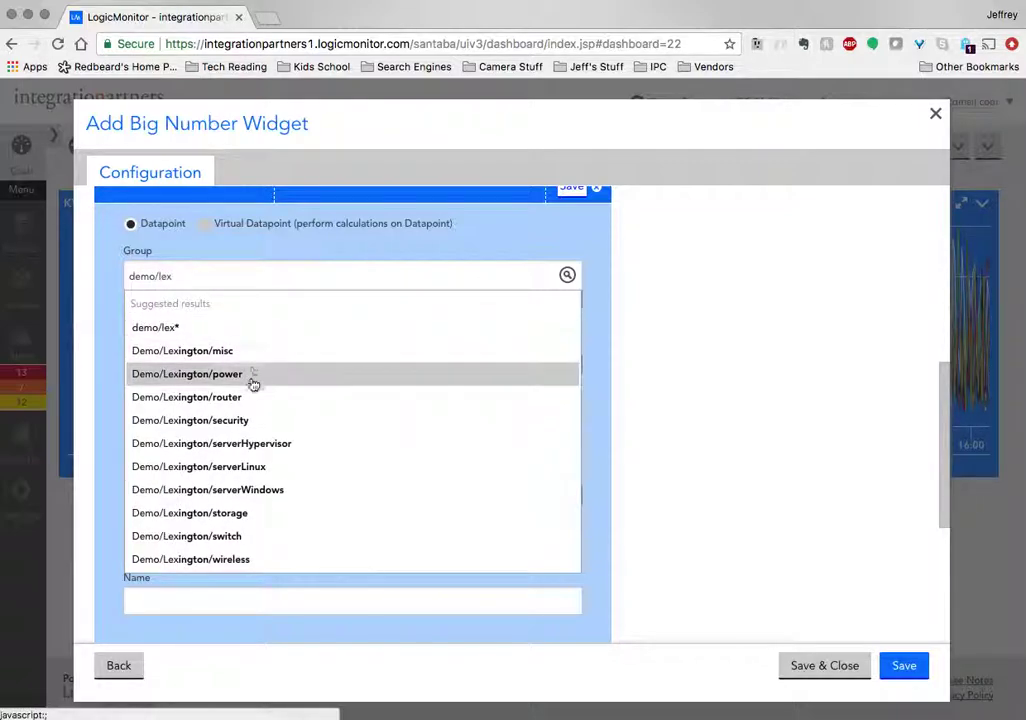
click(236, 446)
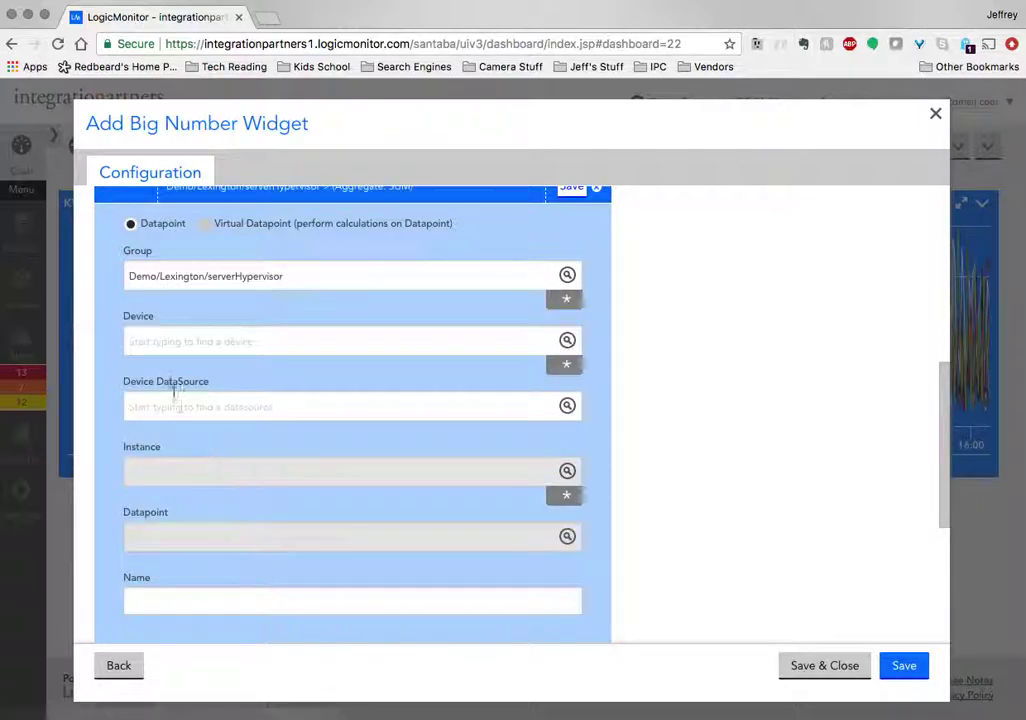
click(151, 342)
click(156, 438)
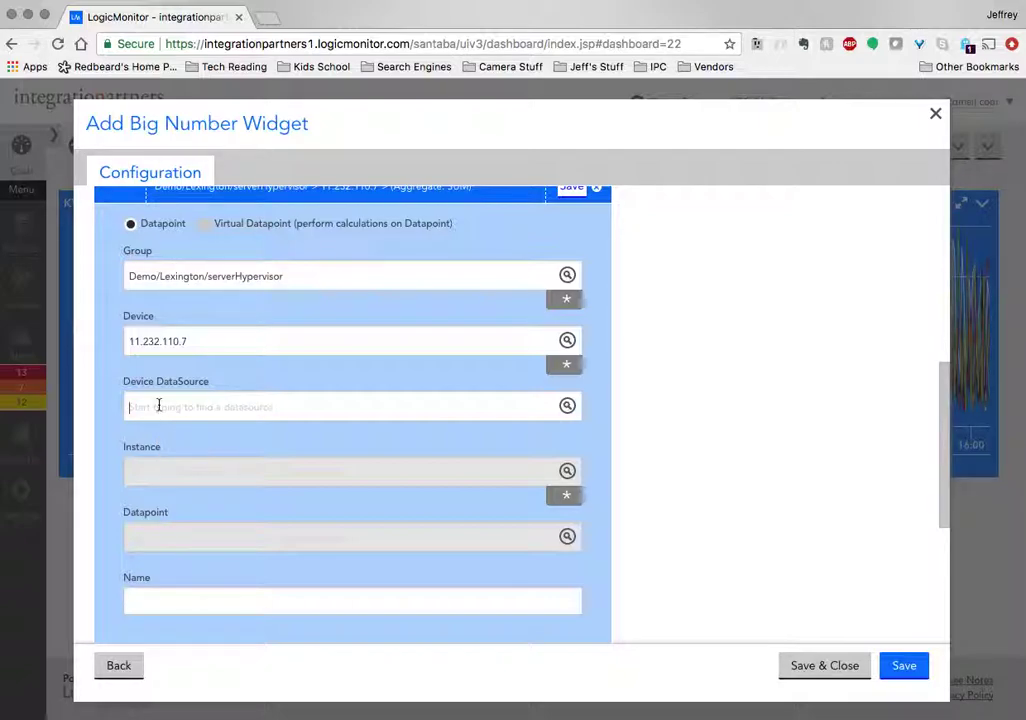
- Set the record's datasource to Memory Usage (NetSNMPMem), instance to NetSNMPMem and datapoint to ActiveMemoryPercent, and save the record
text(memo)
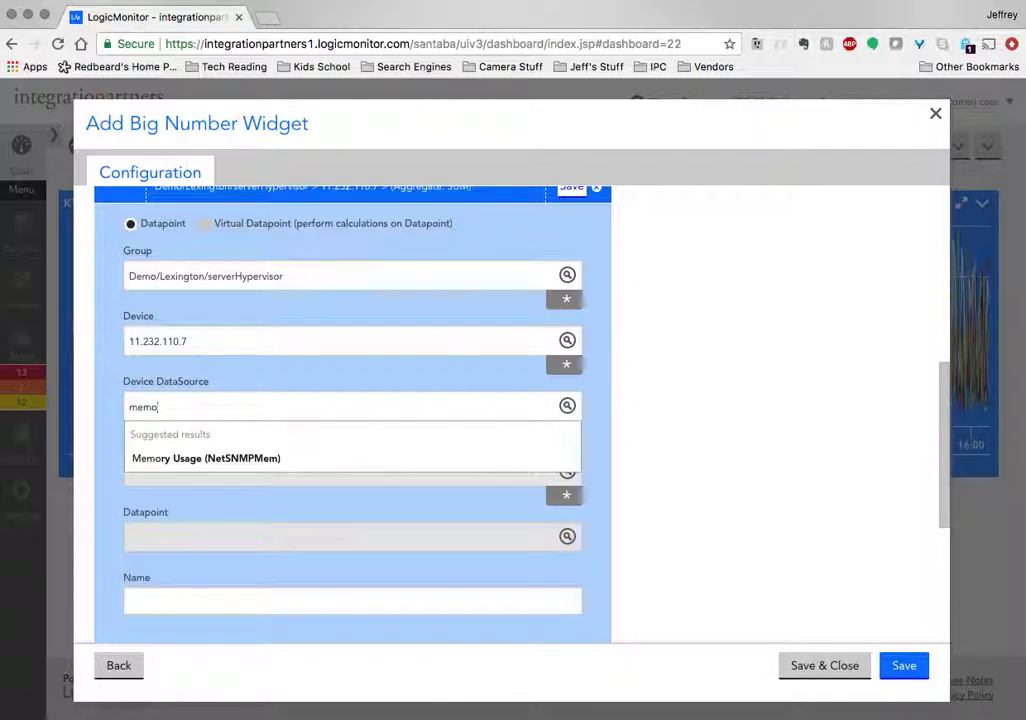
click(172, 458)
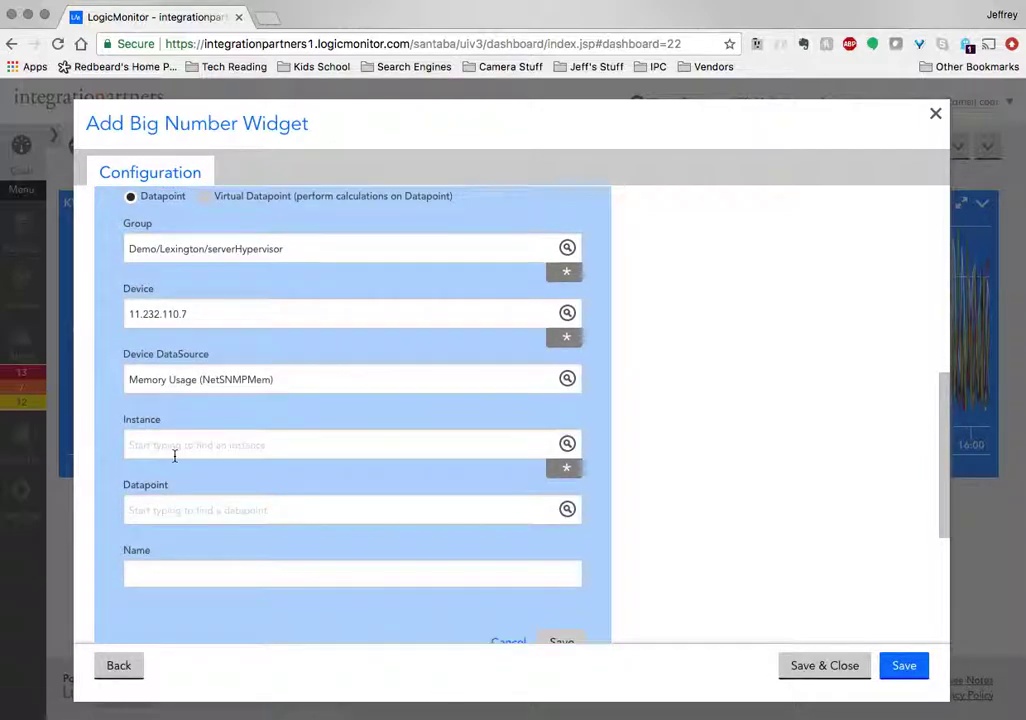
click(153, 520)
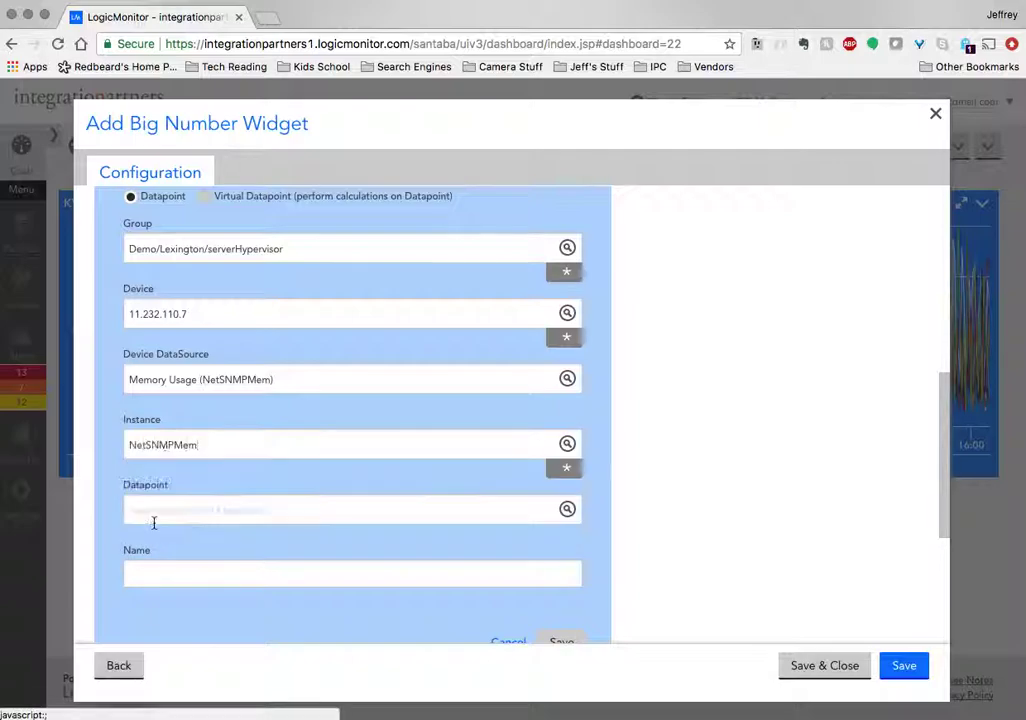
click(150, 474)
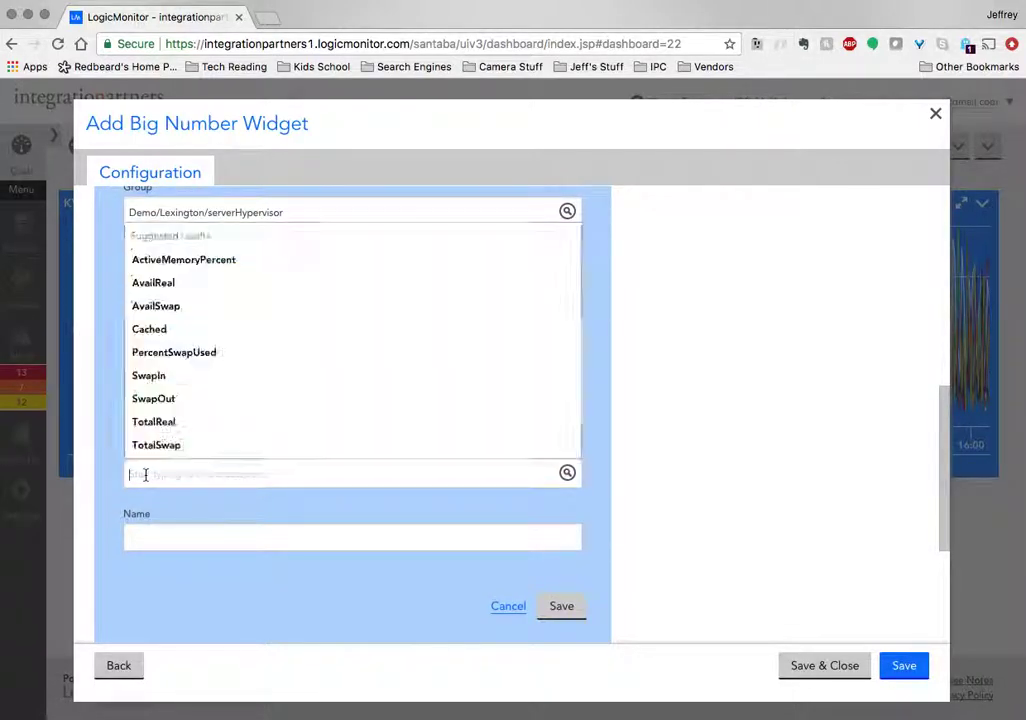
click(184, 261)
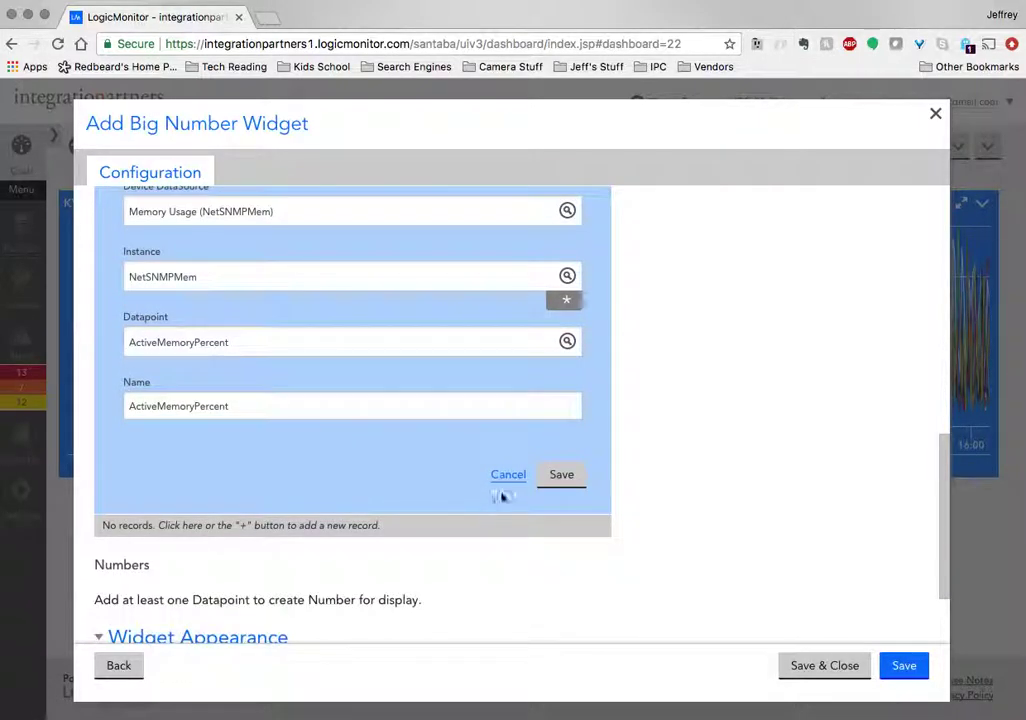
click(550, 478)
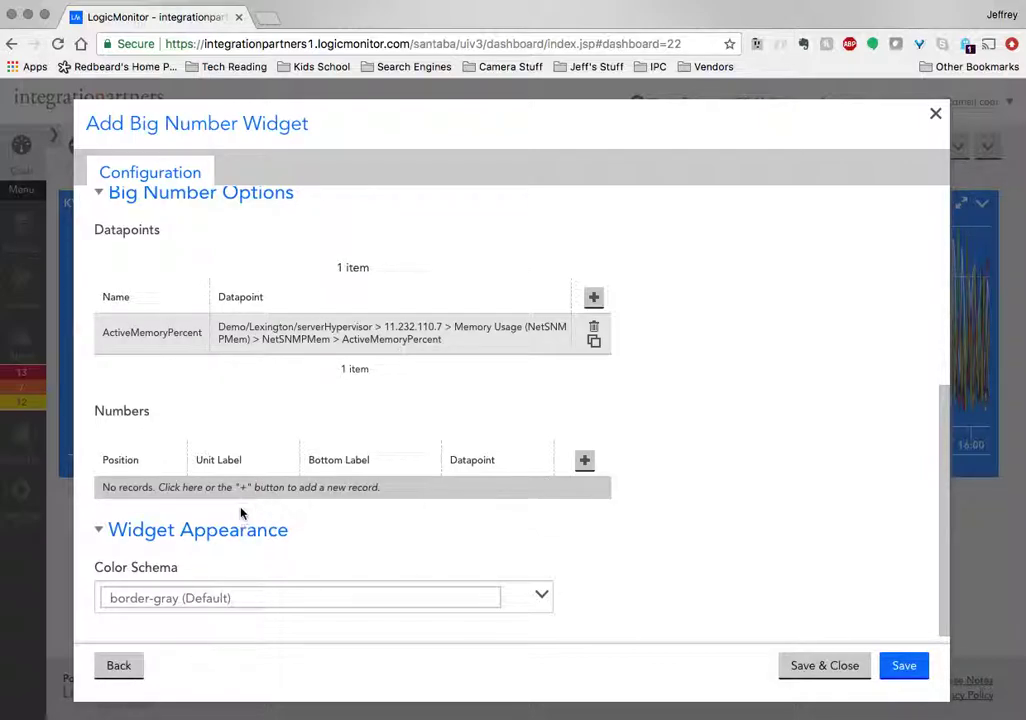
- Add a number record in position 1 that uses the ActiveMemoryPercent datapoint, and save it
scroll(240, 513, down, 1)
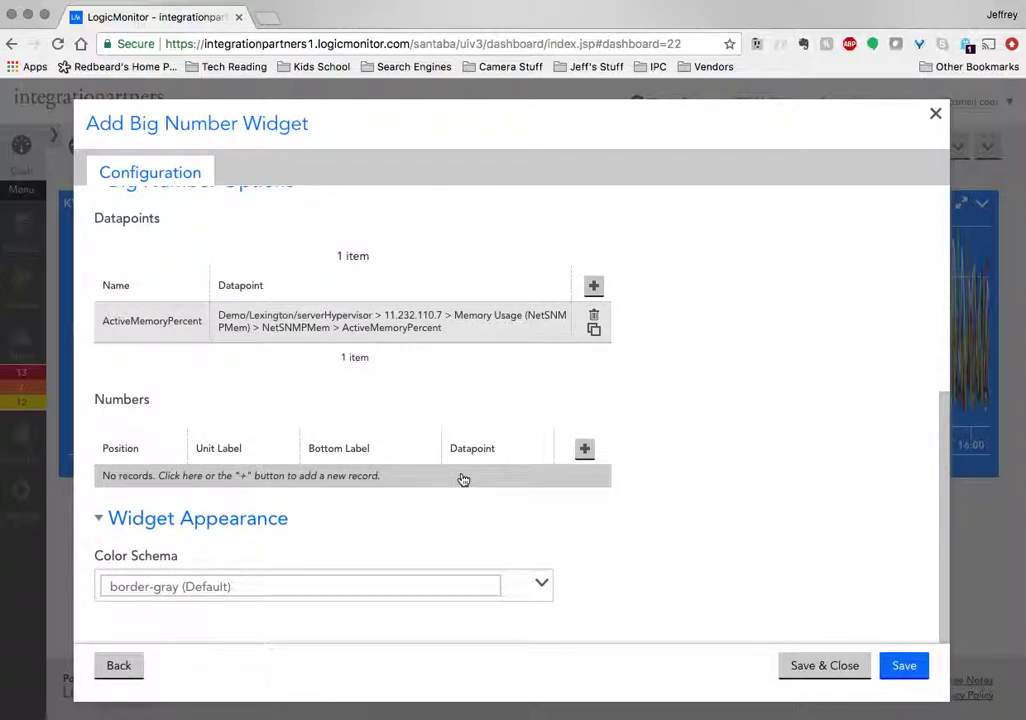
click(587, 451)
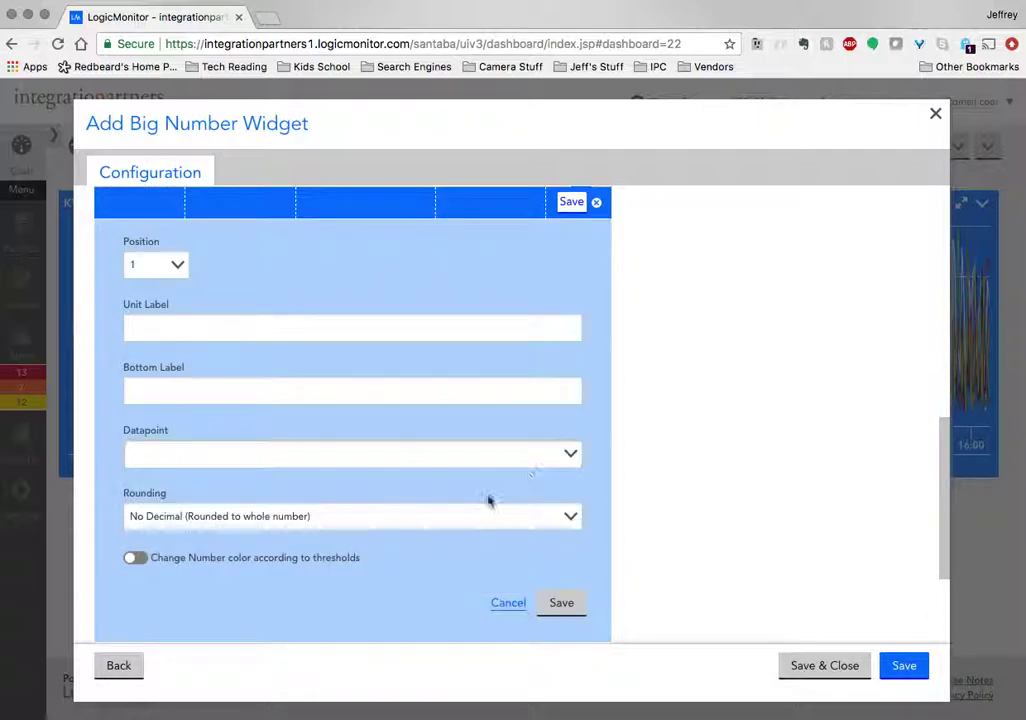
click(163, 266)
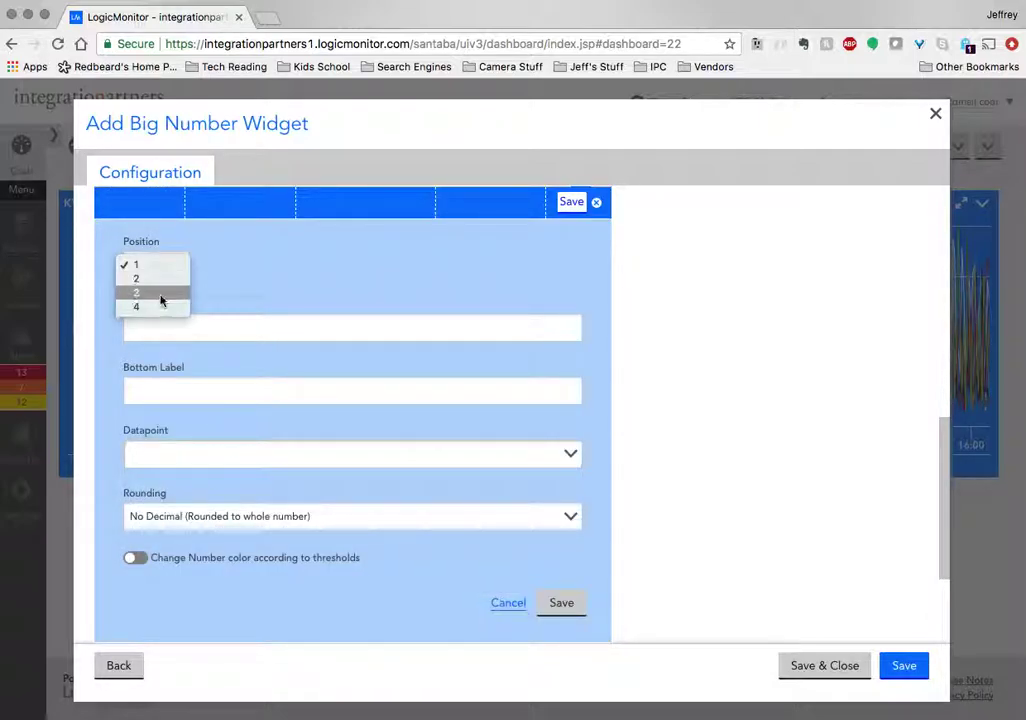
click(261, 269)
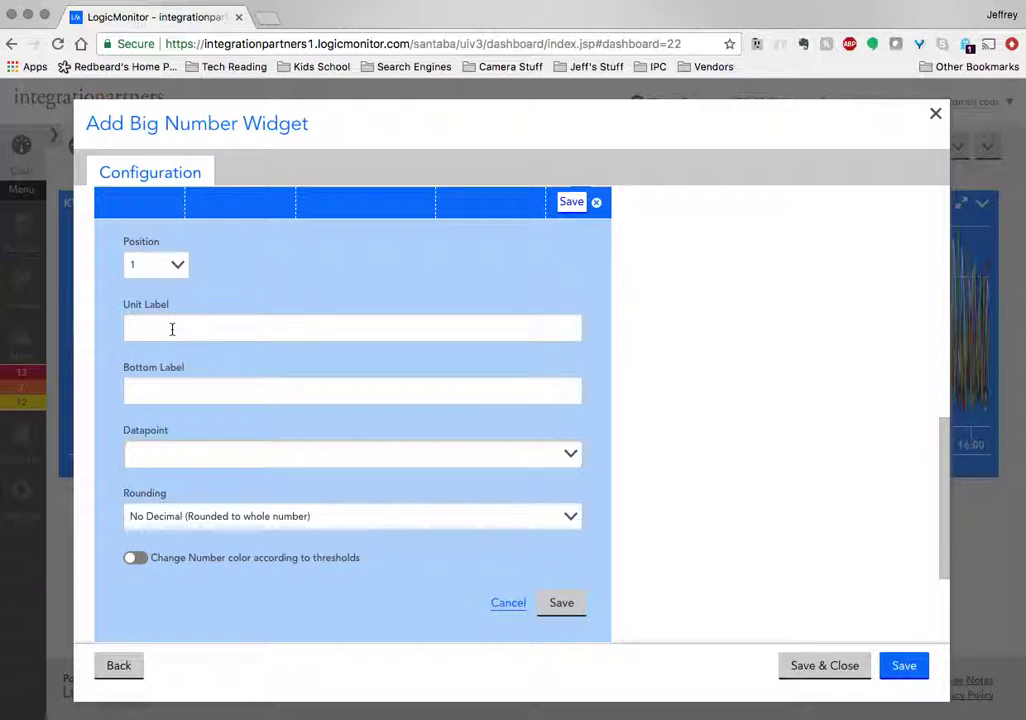
click(247, 460)
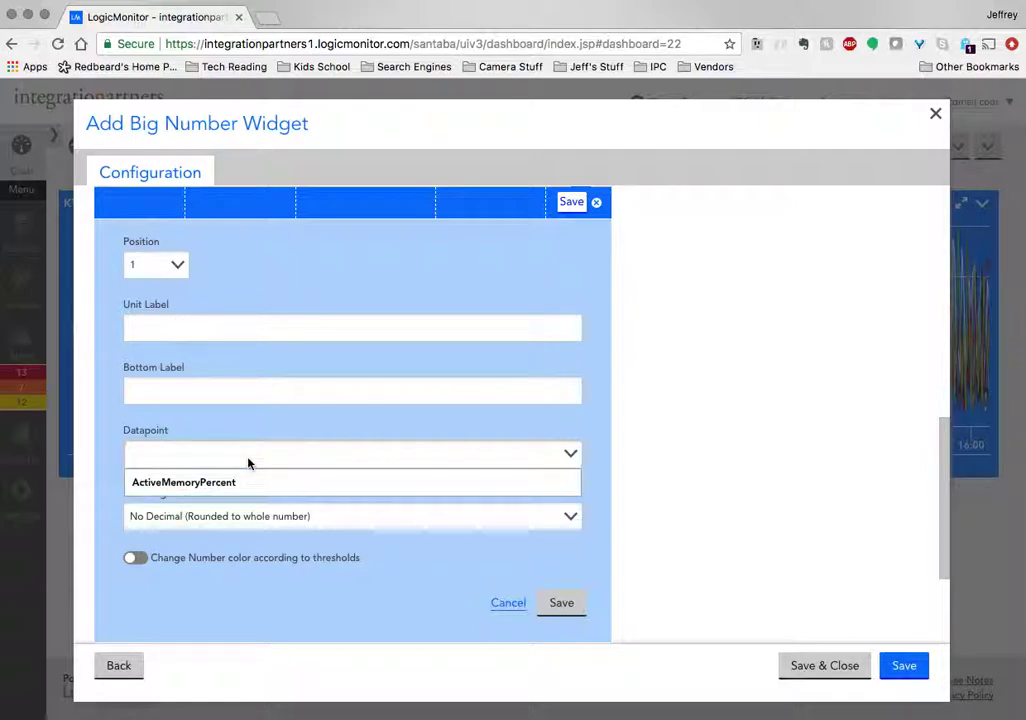
click(216, 483)
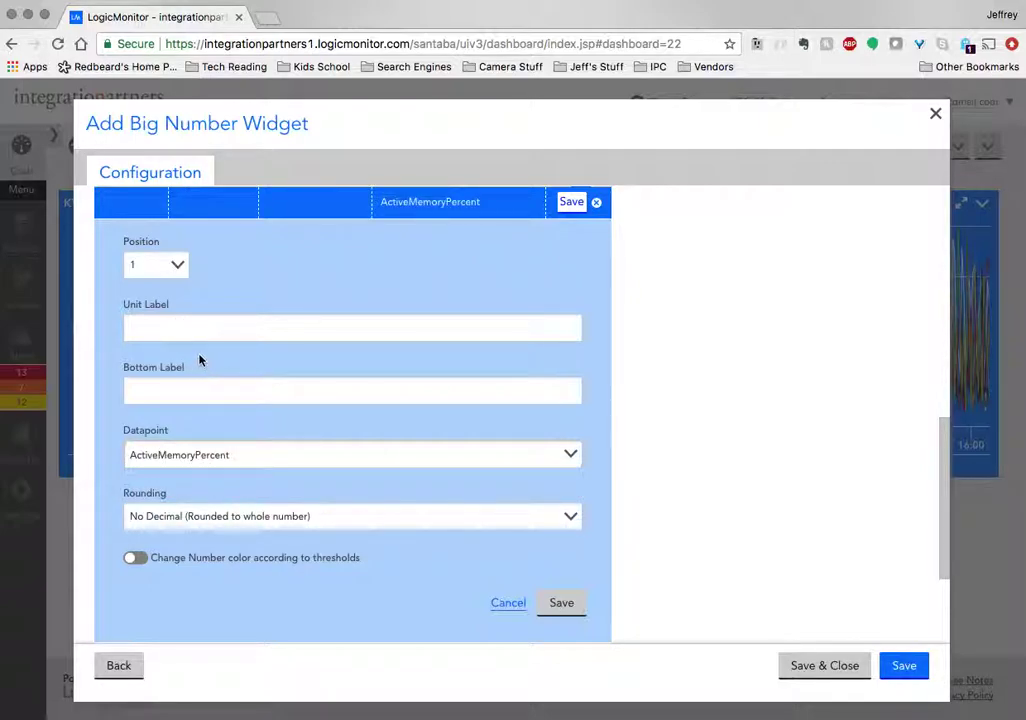
click(562, 605)
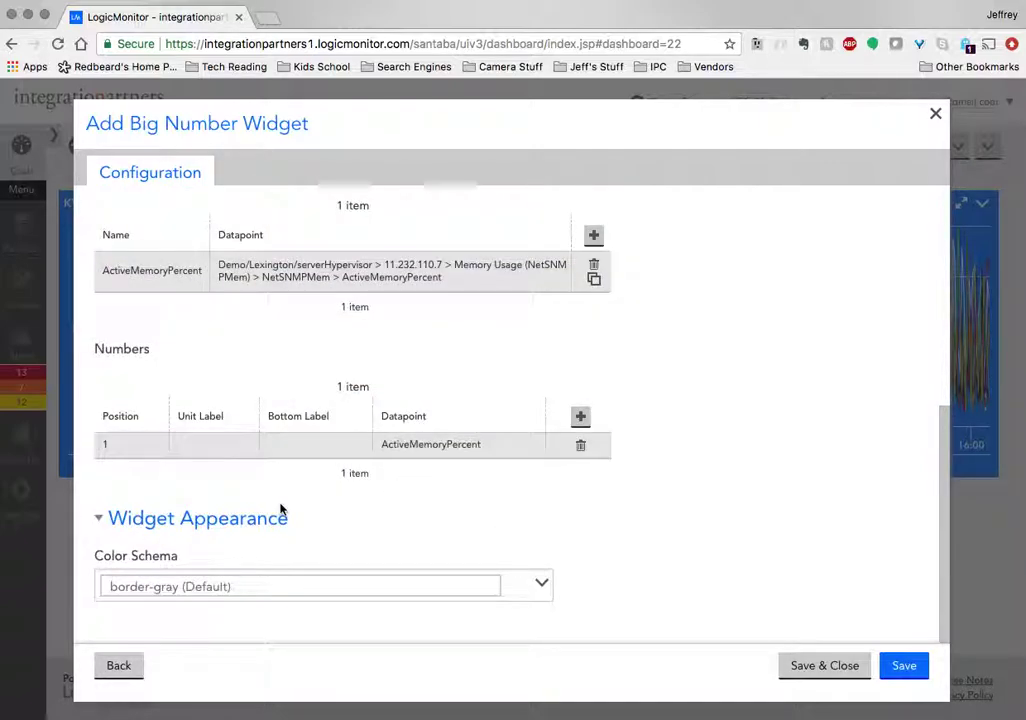
- Apply the border-blue color schema to the KVM Memory widget, and save and close it
click(380, 585)
scroll(382, 587, down, 3)
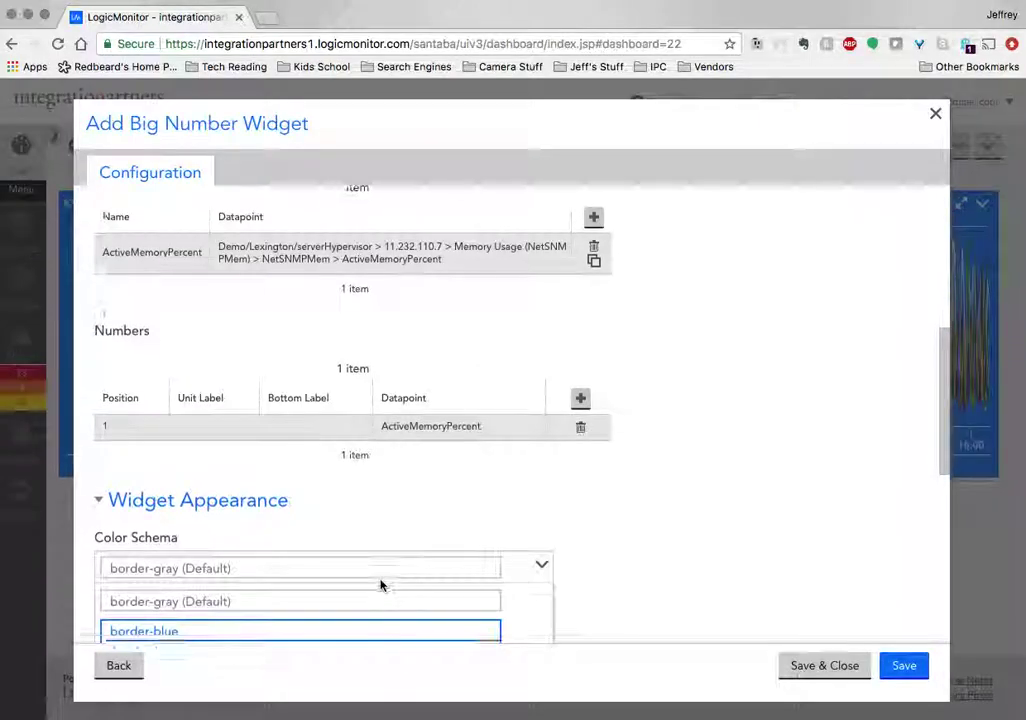
click(240, 524)
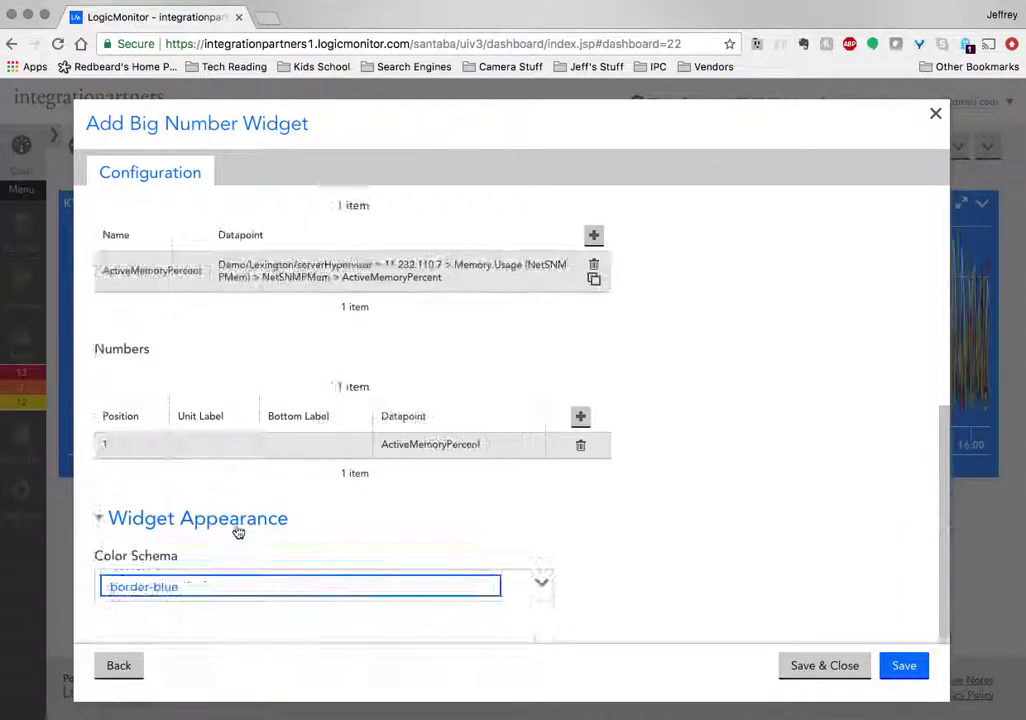
click(826, 665)
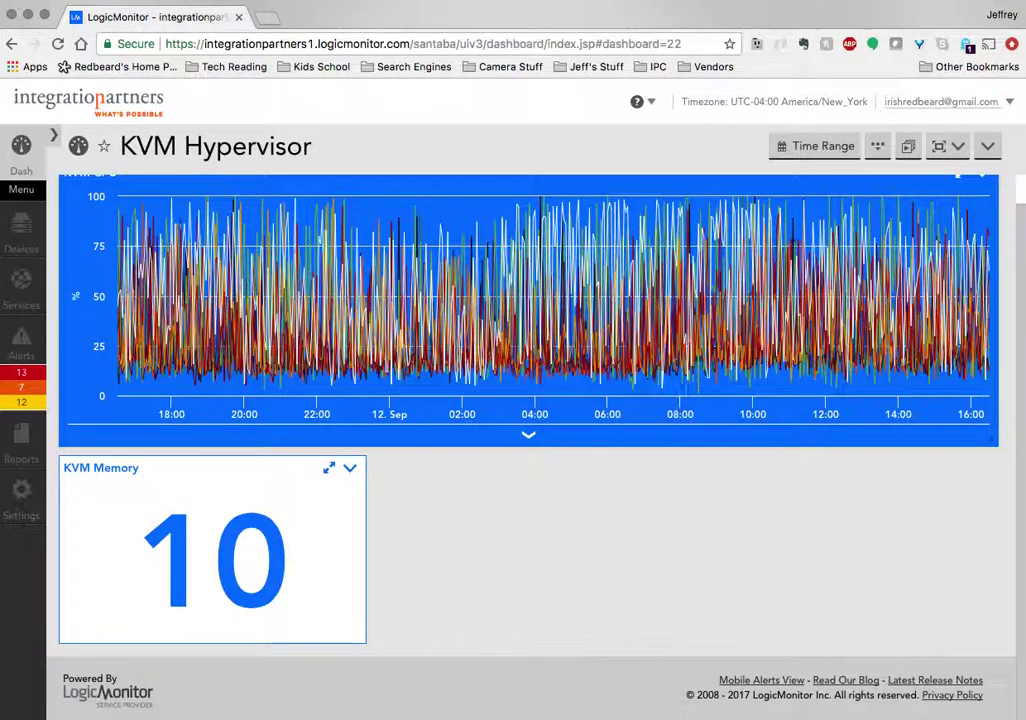
- Add a Pie Chart widget titled "KVM In Bandwidth" to the KVM Hypervisor dashboard
click(988, 150)
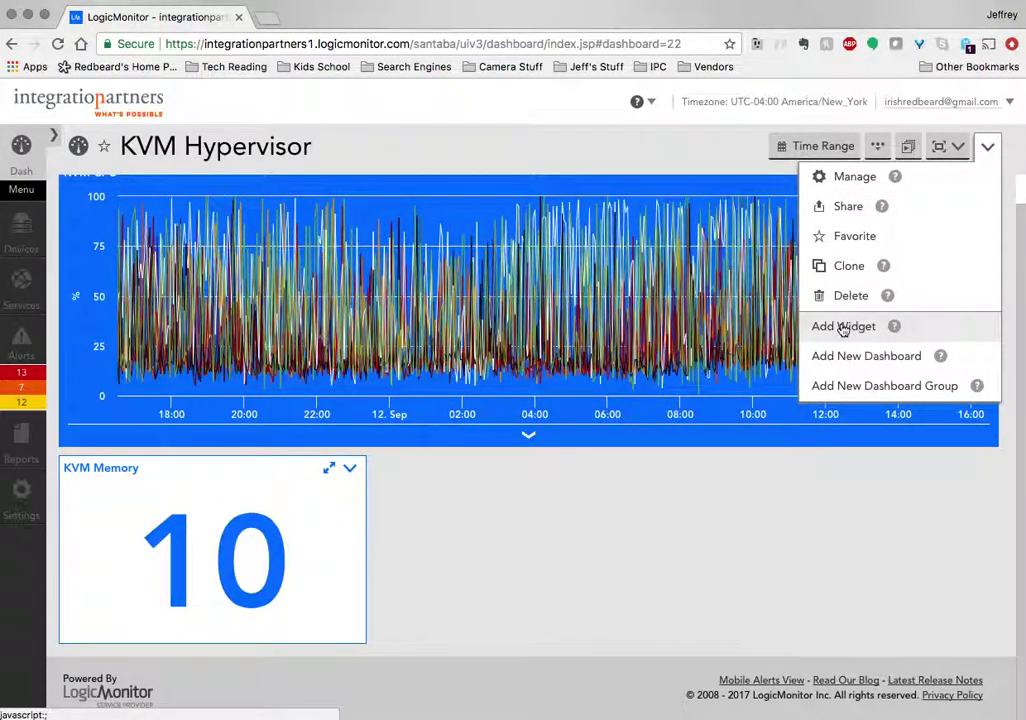
click(845, 325)
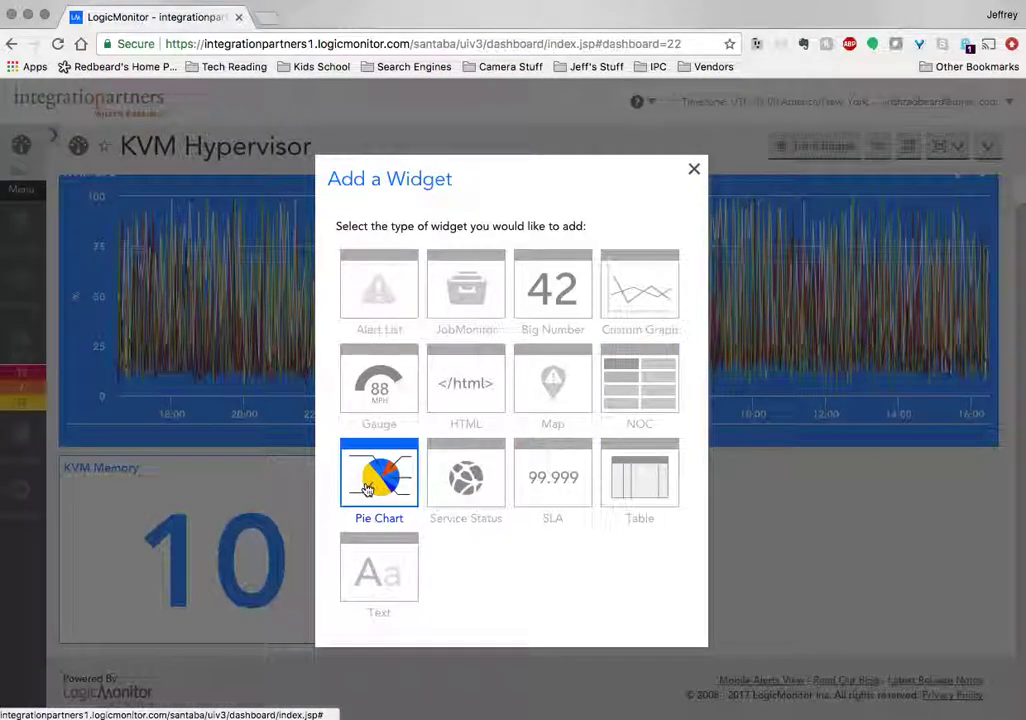
click(378, 480)
click(156, 254)
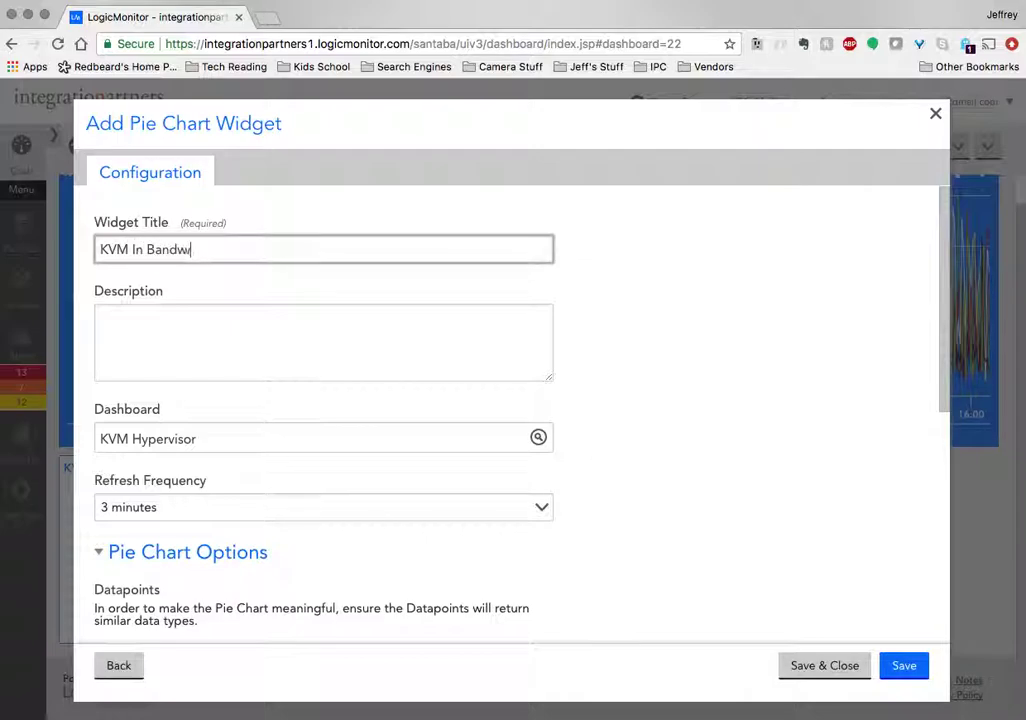
- Add a datapoint record to the pie chart for group Demo/Lexington/serverHypervisor and device 11.232.110.7
scroll(173, 328, down, 5)
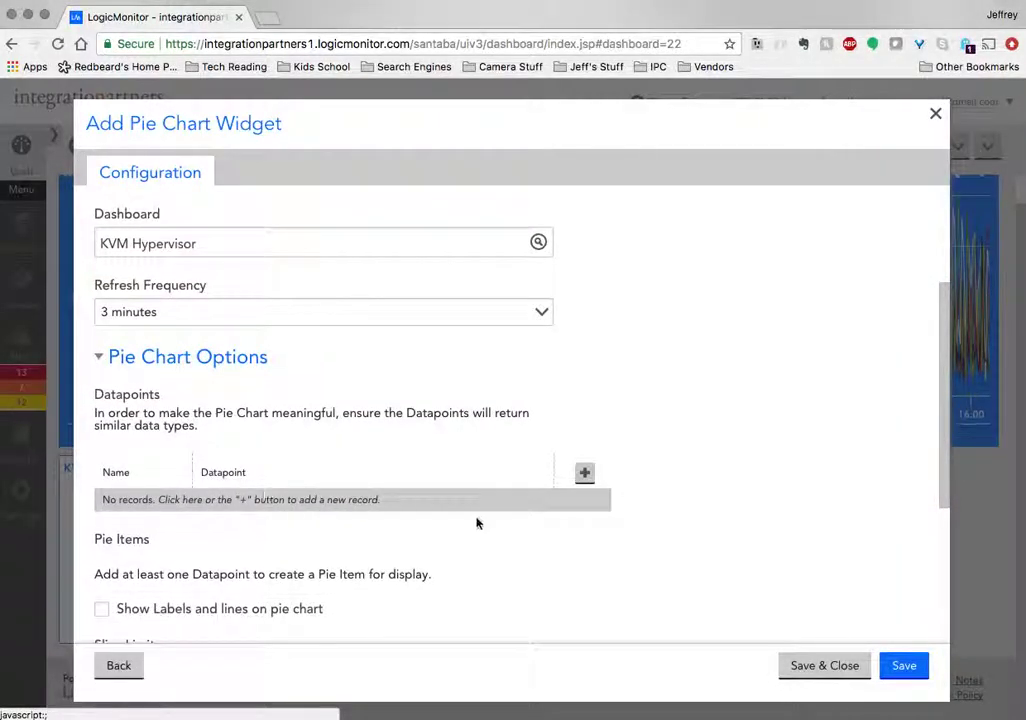
click(584, 473)
scroll(240, 478, down, 2)
scroll(233, 440, up, 3)
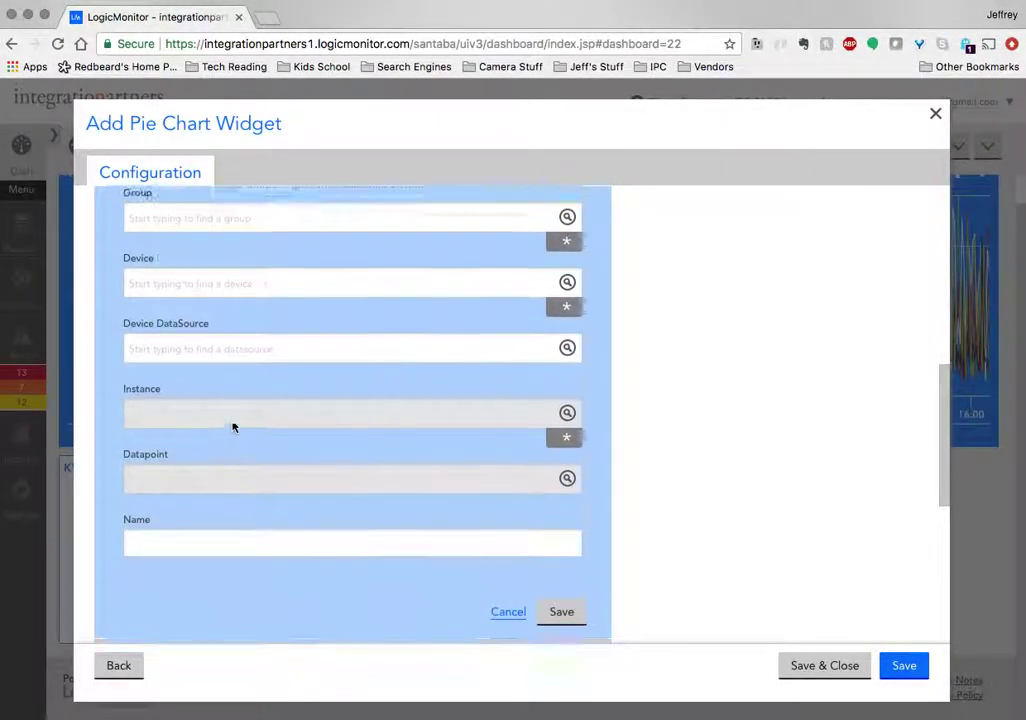
click(162, 248)
text(demo/lex)
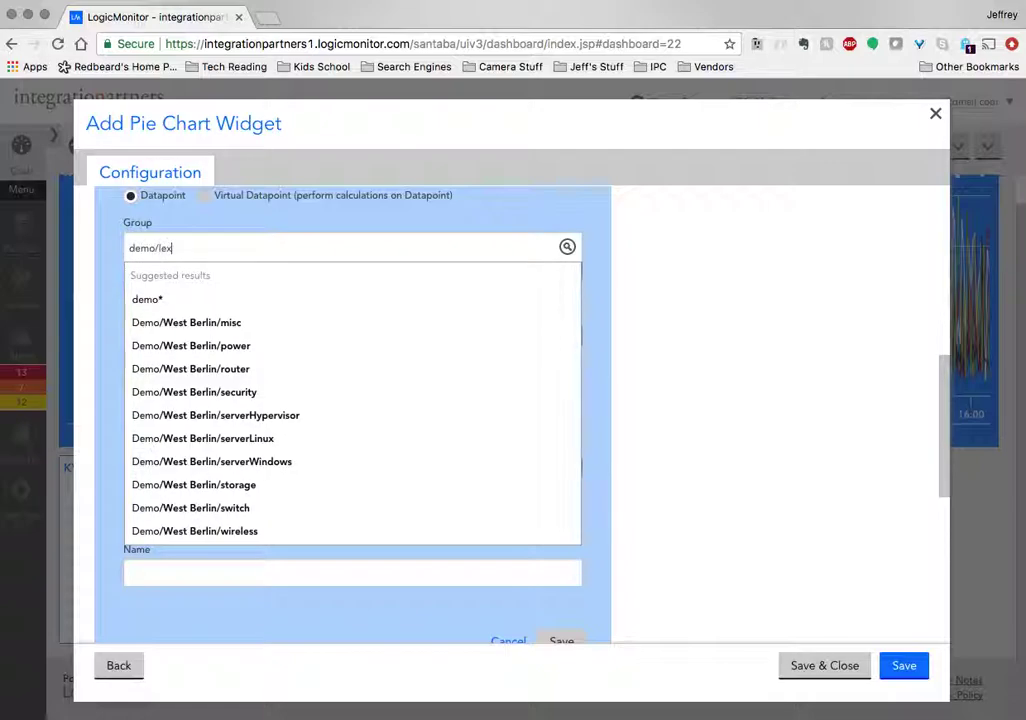
click(184, 415)
click(165, 310)
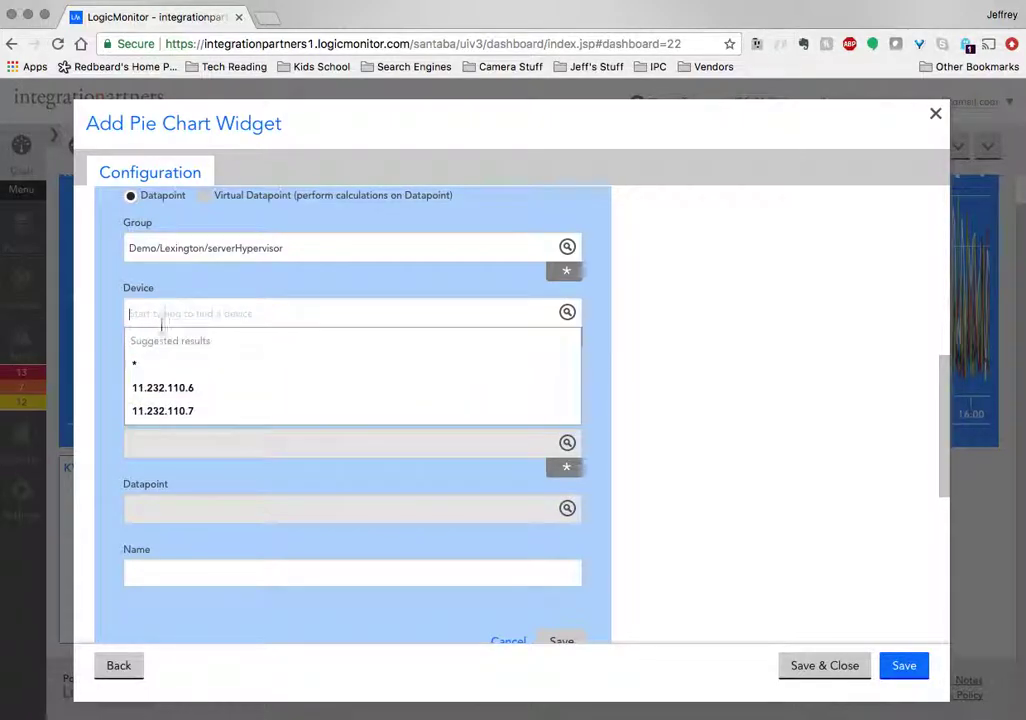
click(160, 411)
- Set the record's datasource to Interfaces (64 bit)_Core- (snmp64_If_Core-) and its instance to * for all instances
click(164, 380)
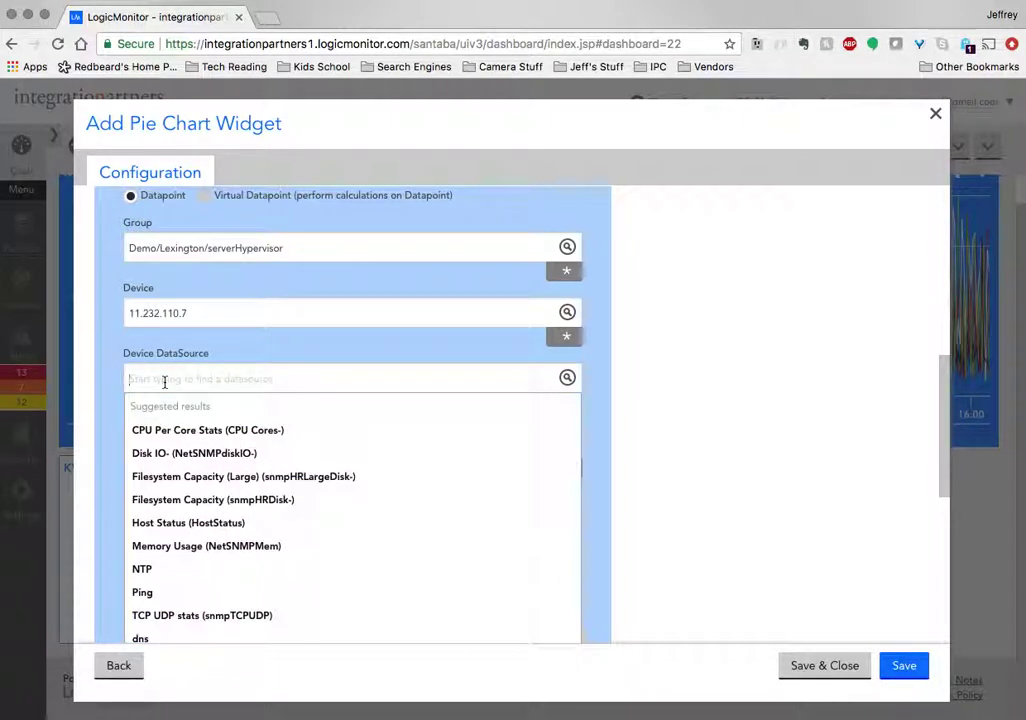
text(dn)
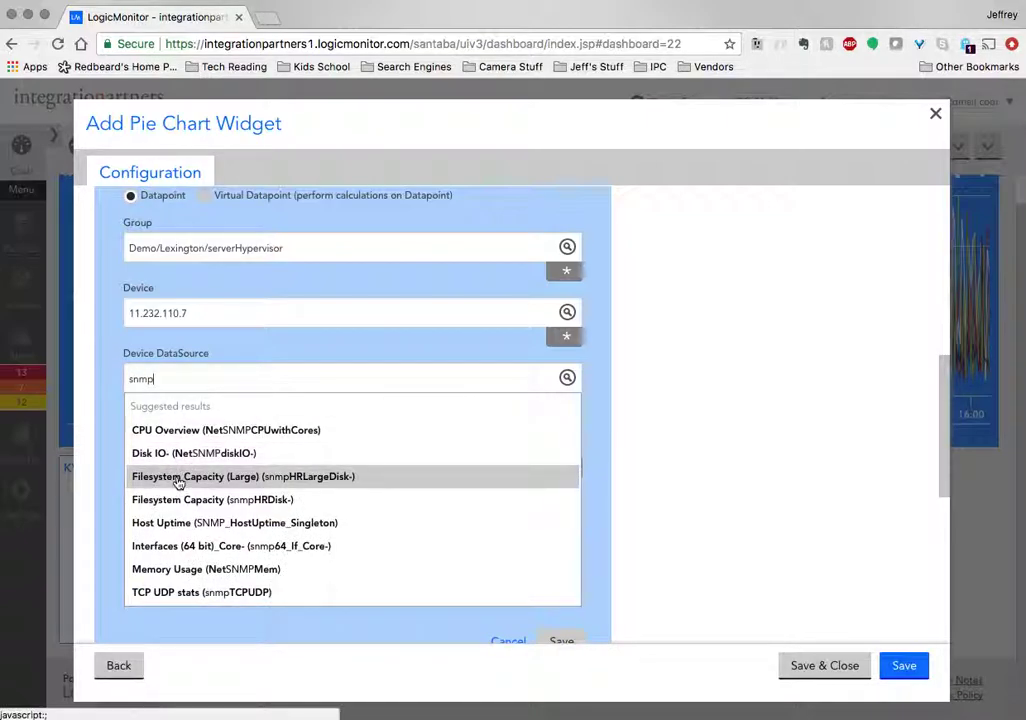
key(BackSpace)
text(core)
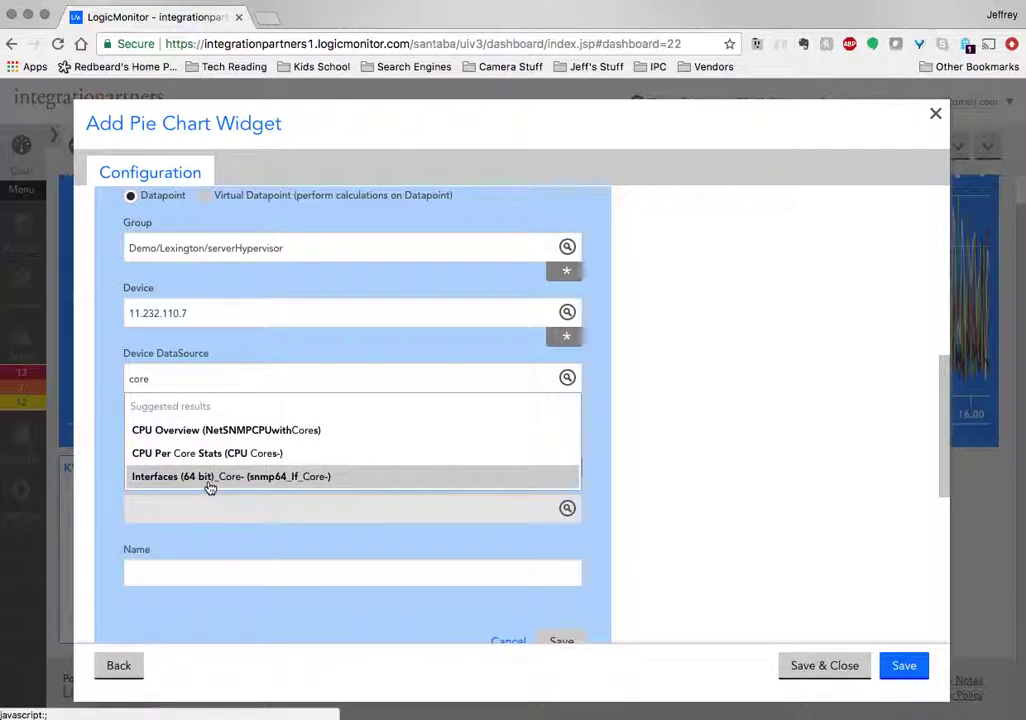
click(209, 487)
click(178, 490)
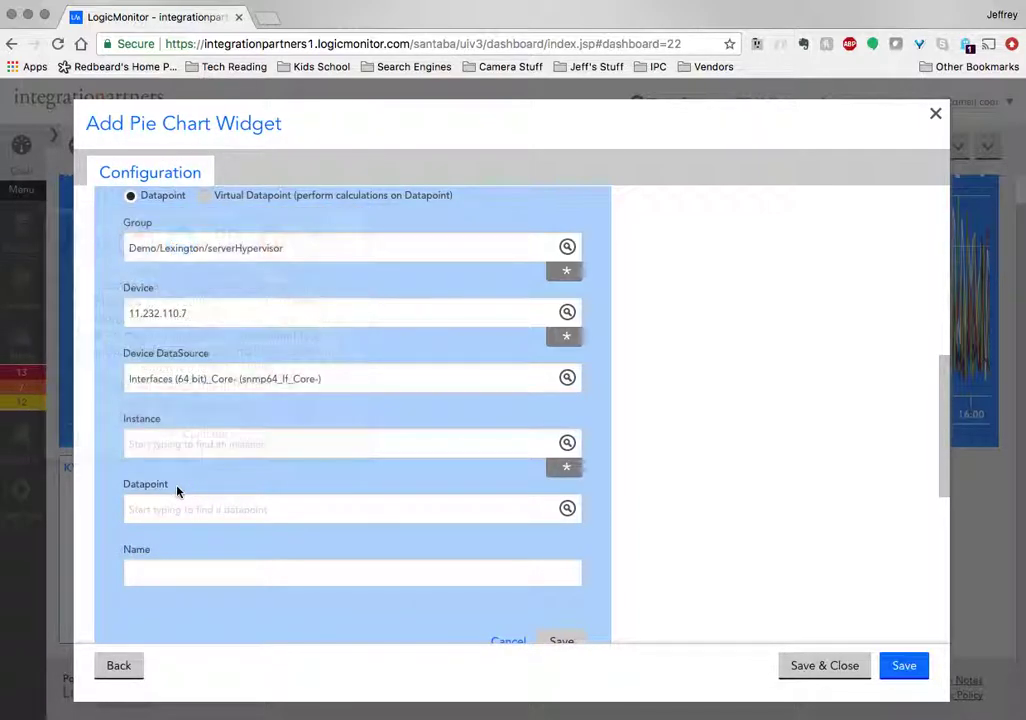
click(170, 446)
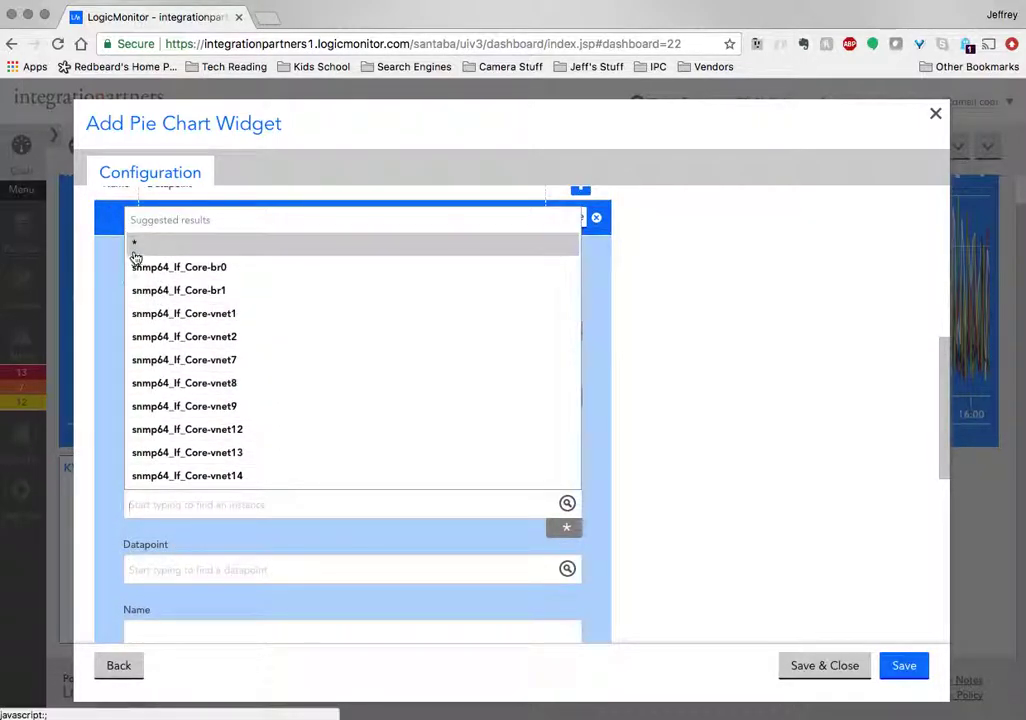
click(135, 250)
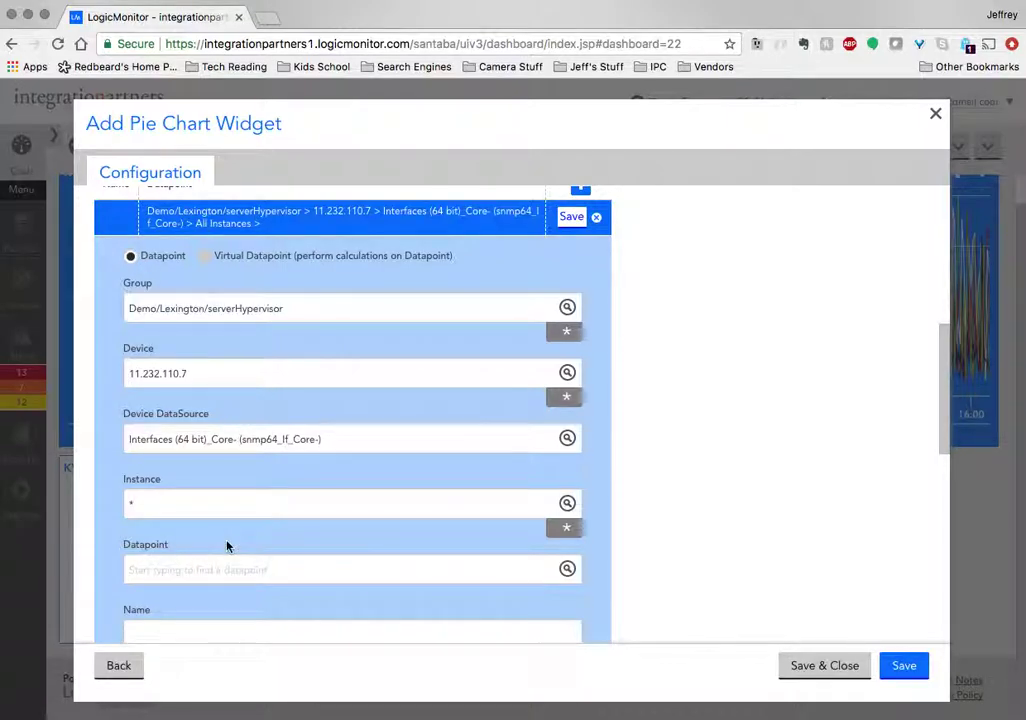
- Choose InMbps as the record's datapoint and save the record
scroll(227, 546, down, 1)
click(187, 517)
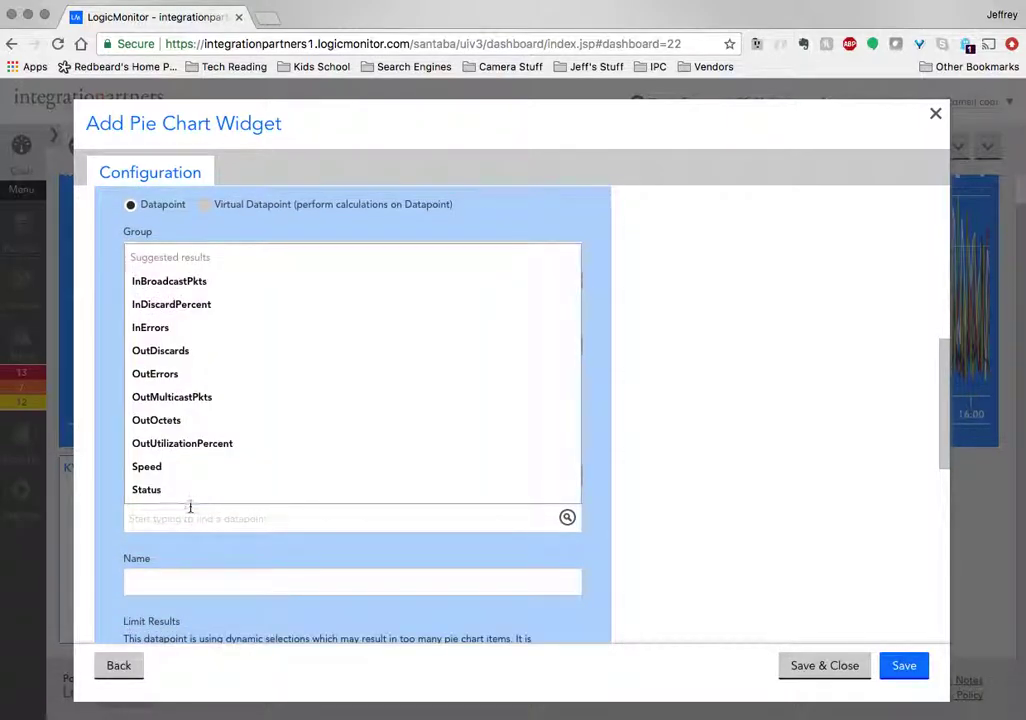
text(in)
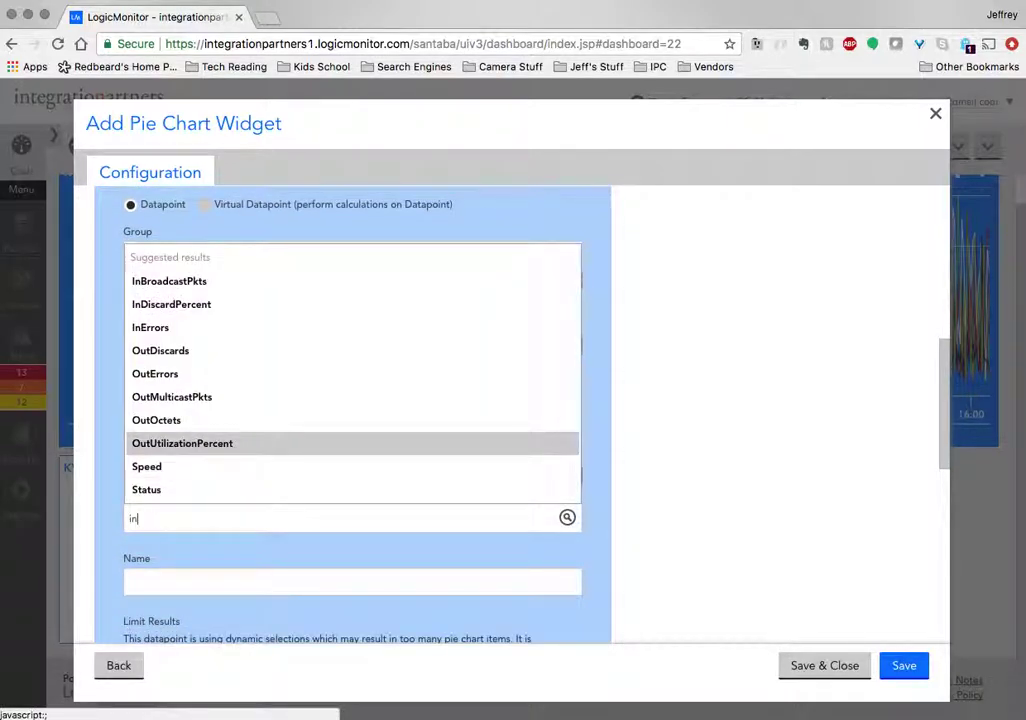
key(Down)
key(Down)
key(Down)
key(Down)
key(Down)
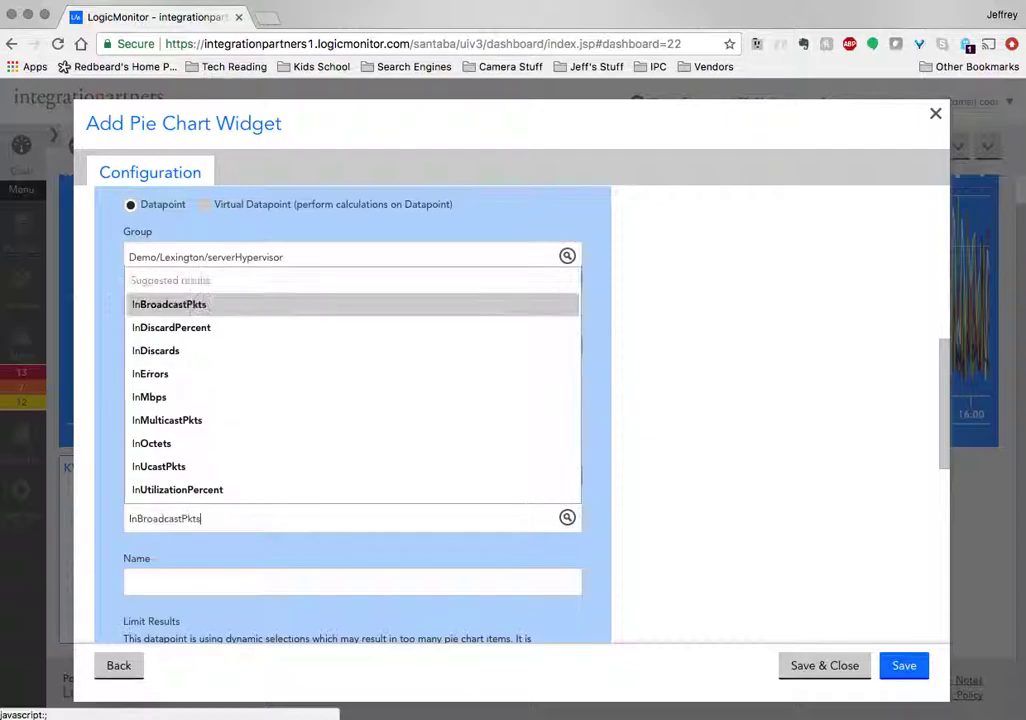
key(Return)
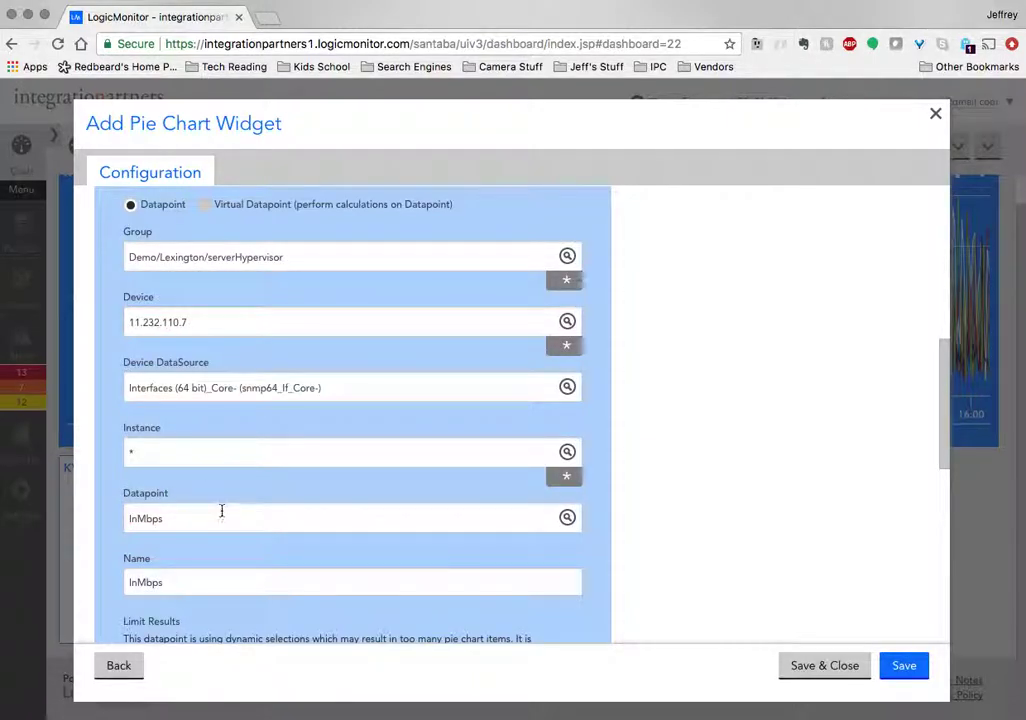
scroll(222, 511, down, 3)
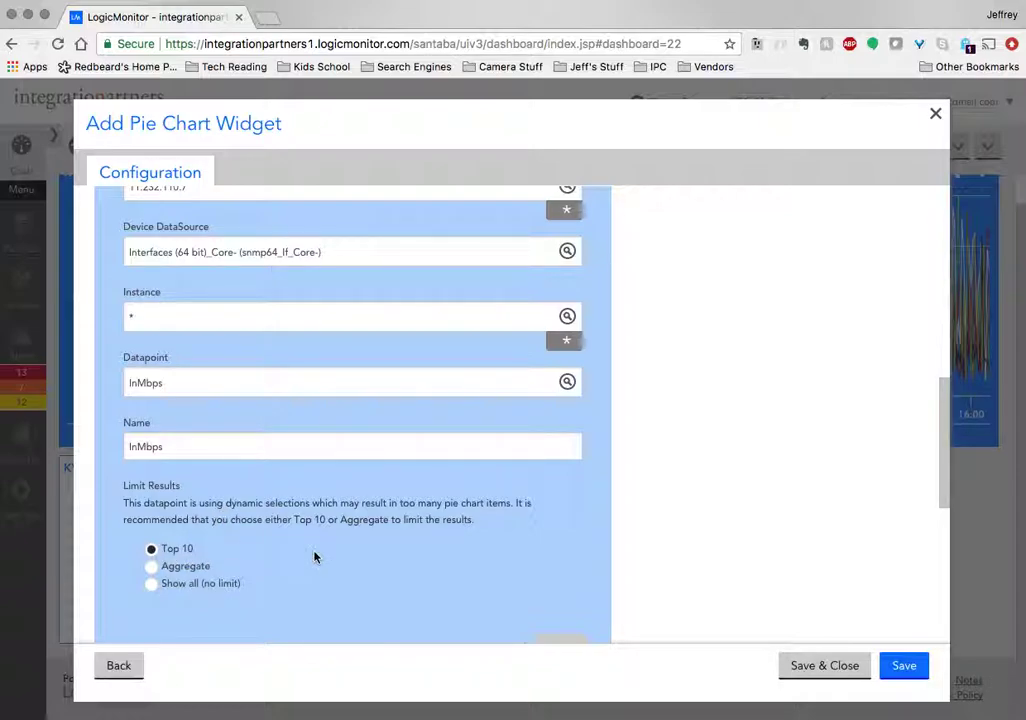
scroll(314, 557, down, 2)
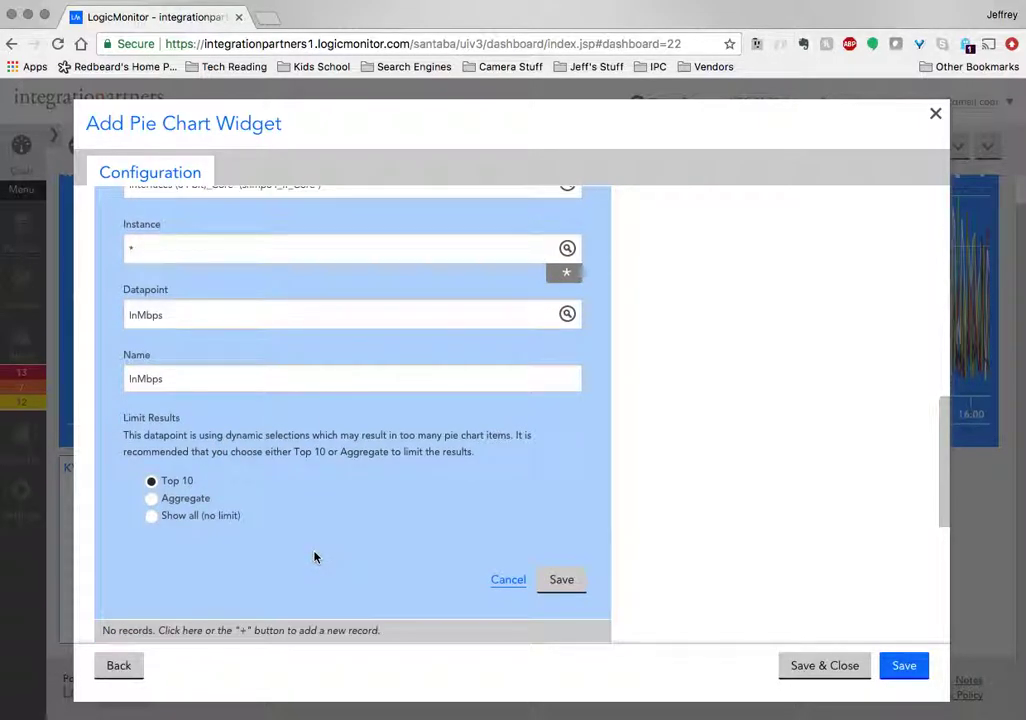
click(562, 581)
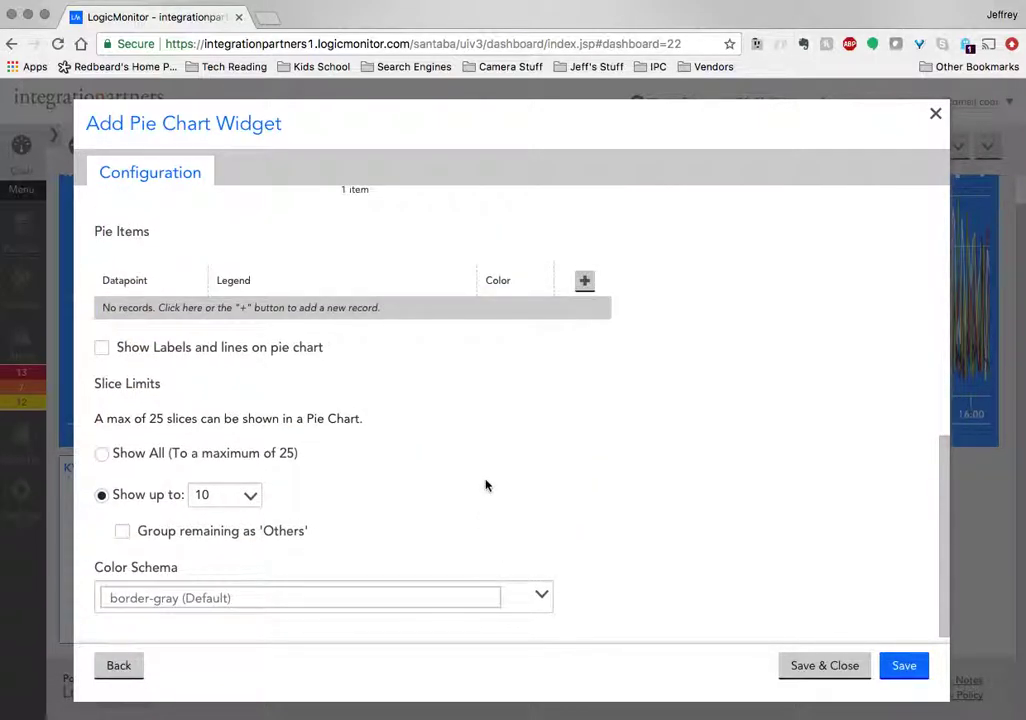
- Apply the solid-blue color schema to the KVM In Bandwidth widget, and save and close it
scroll(320, 568, down, 1)
click(311, 583)
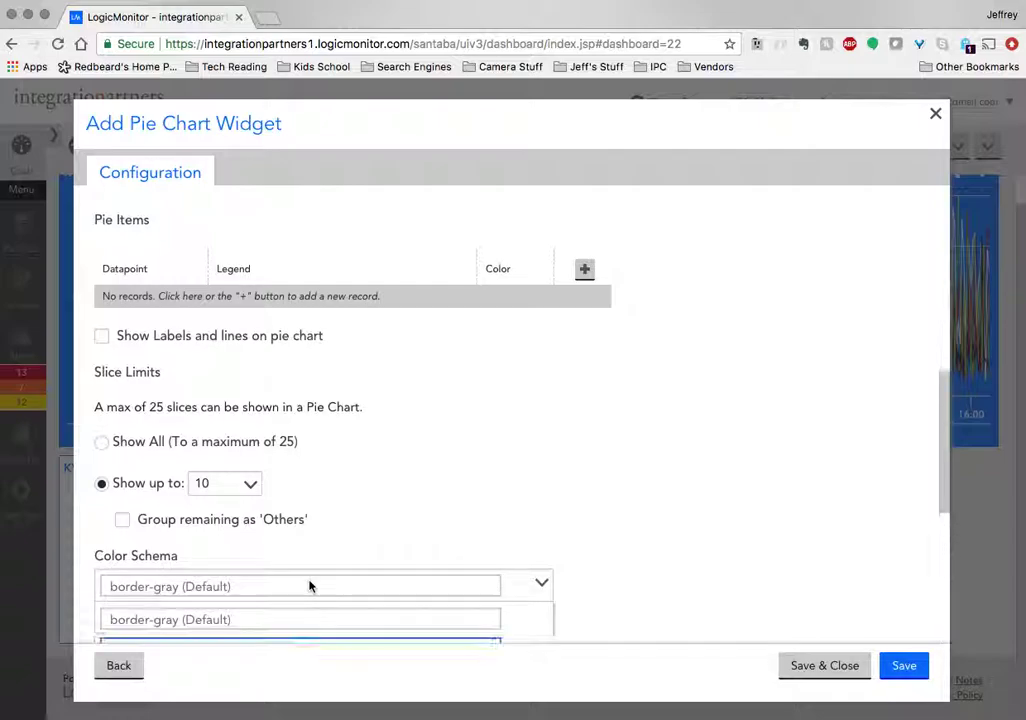
scroll(309, 588, down, 3)
click(268, 593)
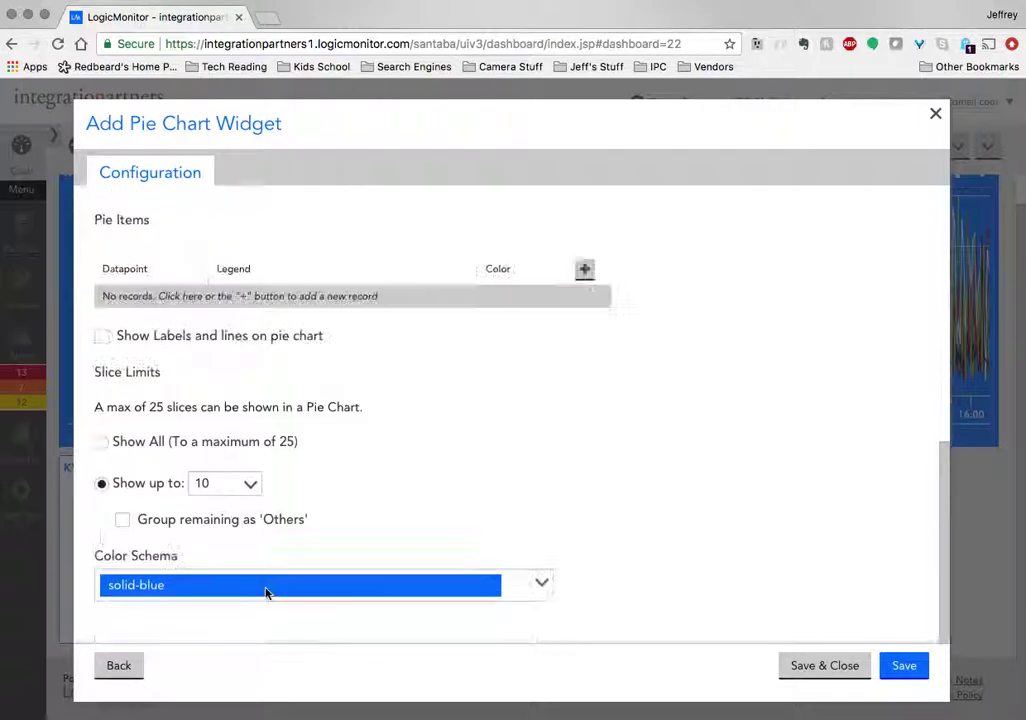
click(815, 666)
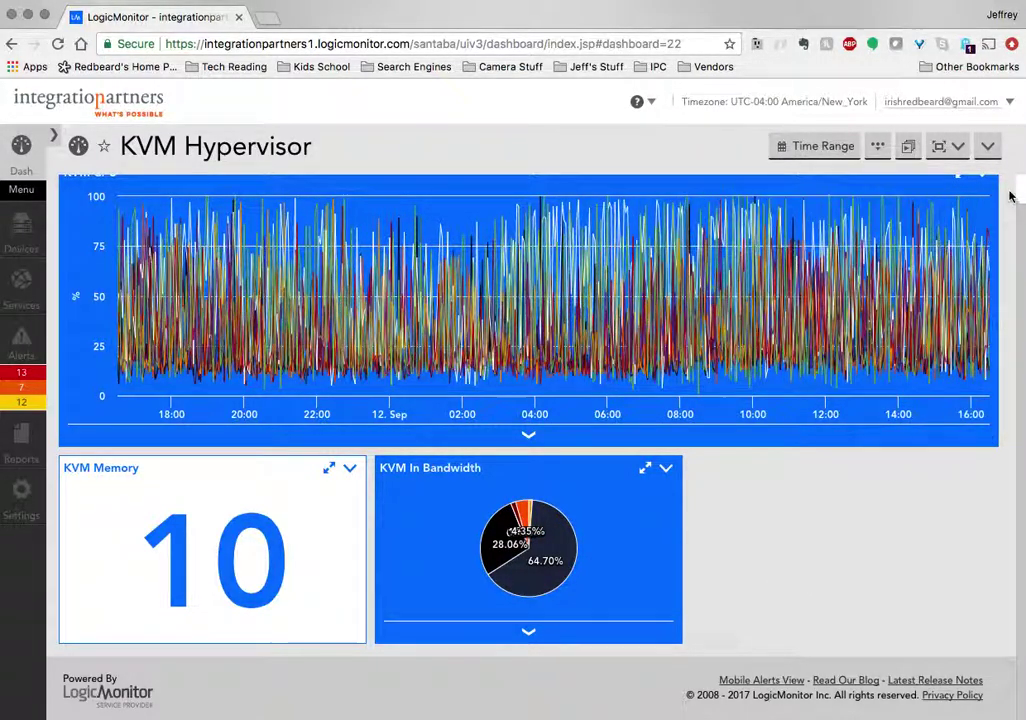
- Add another Pie Chart widget to the dashboard, titled "KVM Out Bandwidth"
click(986, 150)
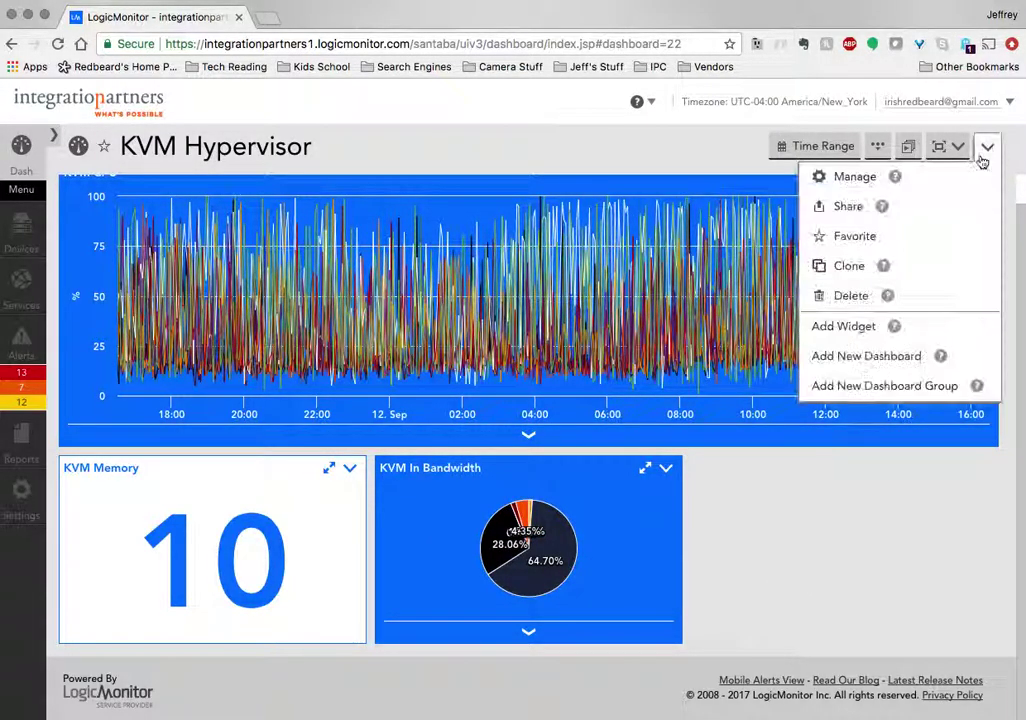
click(838, 326)
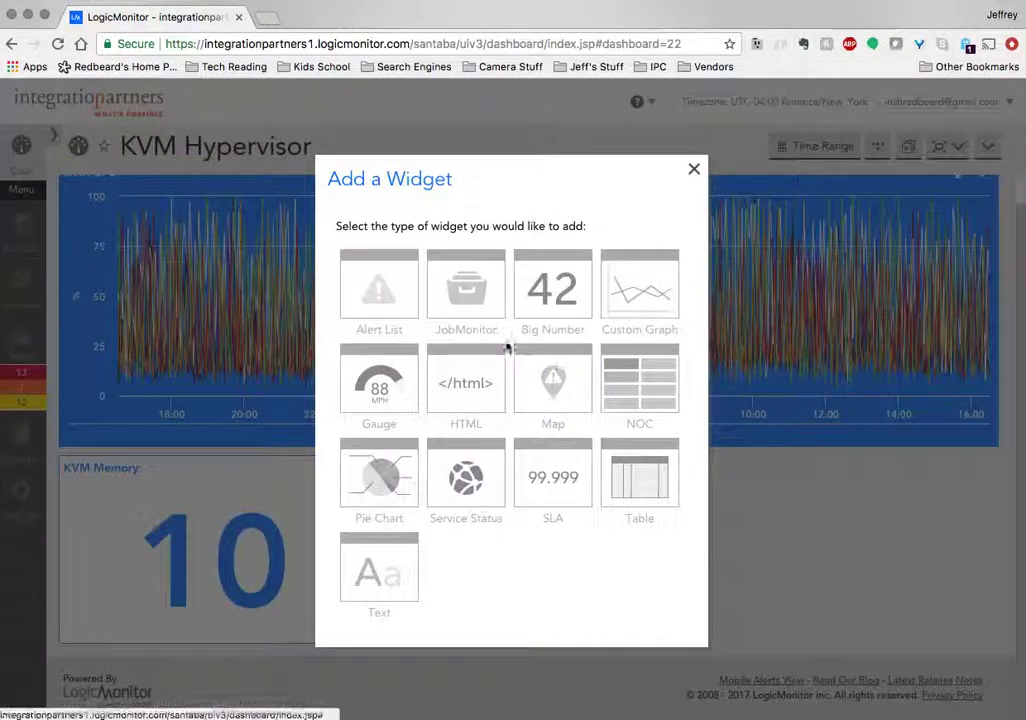
click(381, 476)
click(147, 259)
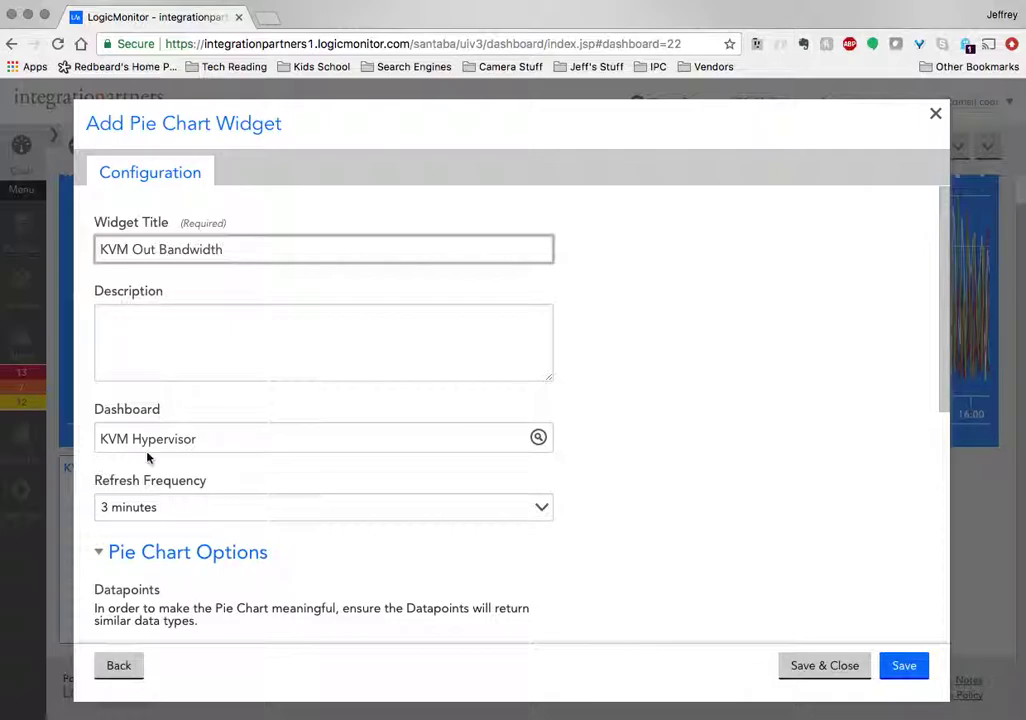
- Add a datapoint record to the KVM Out Bandwidth chart for group Demo/Lexington/serverHypervisor and device 11.232.110.7
scroll(147, 458, down, 5)
click(584, 513)
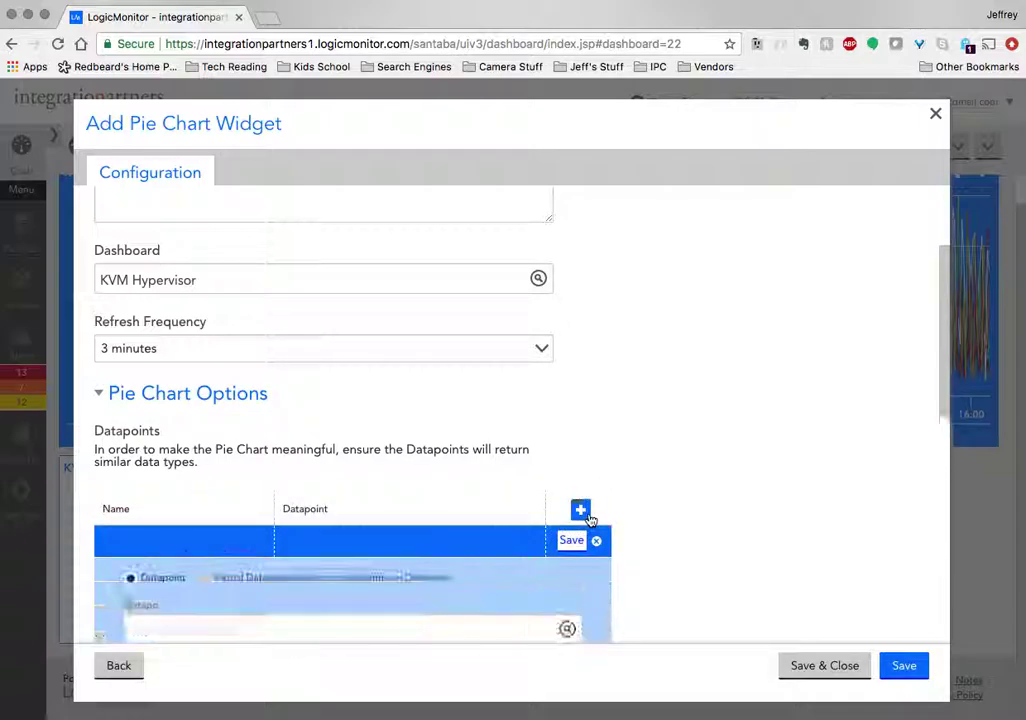
scroll(589, 518, down, 10)
scroll(296, 344, up, 1)
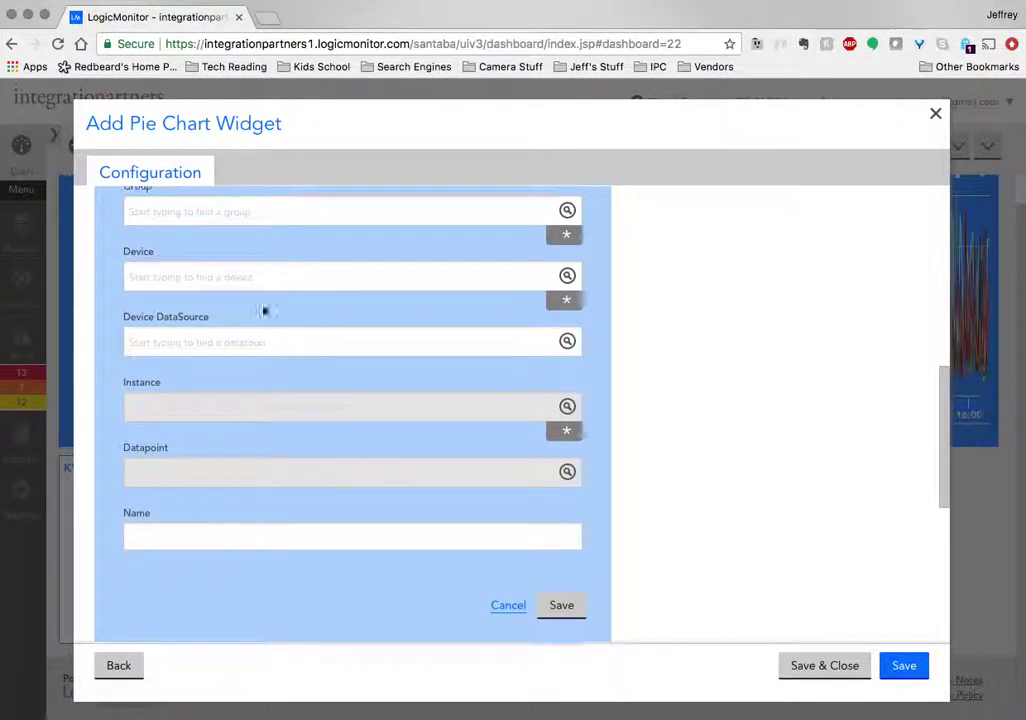
click(201, 211)
text(demo)
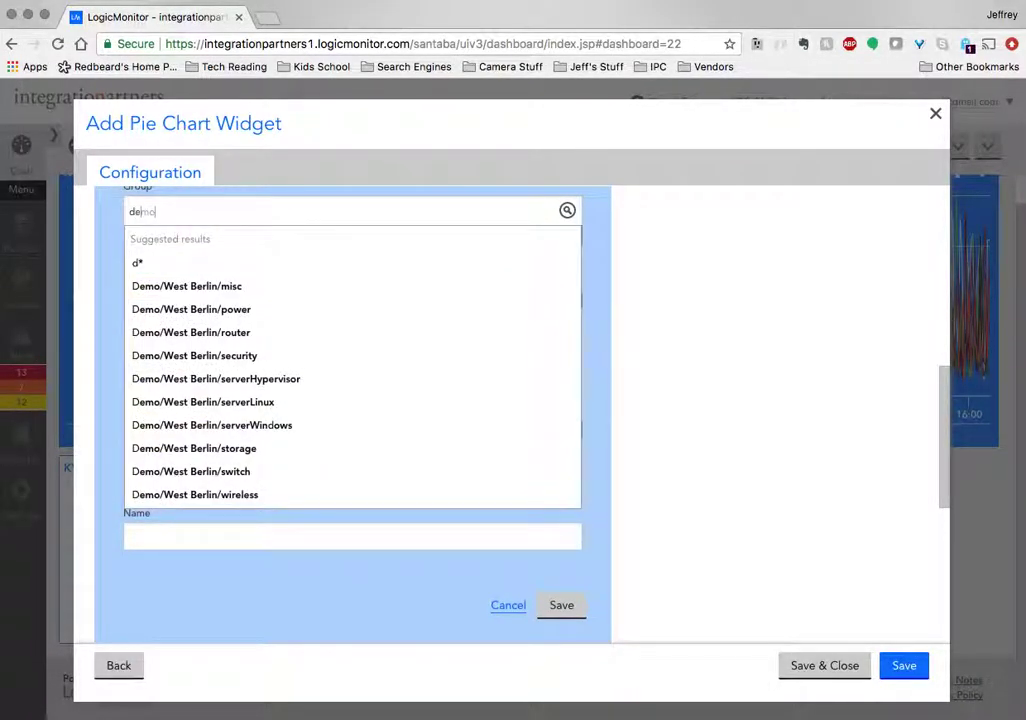
text(/lex)
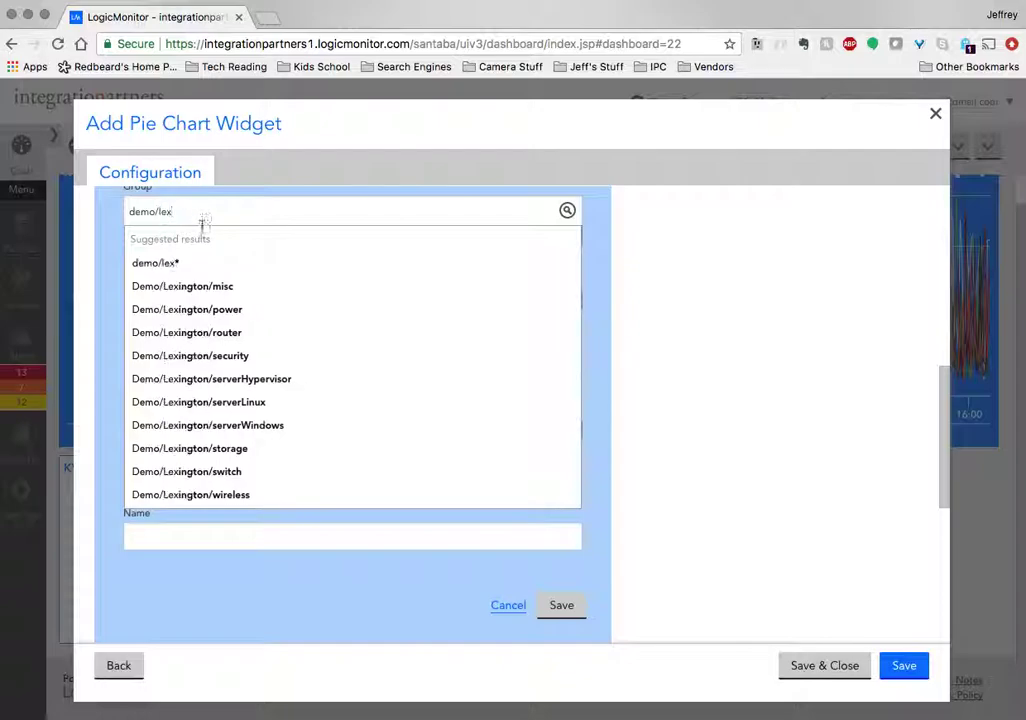
click(243, 380)
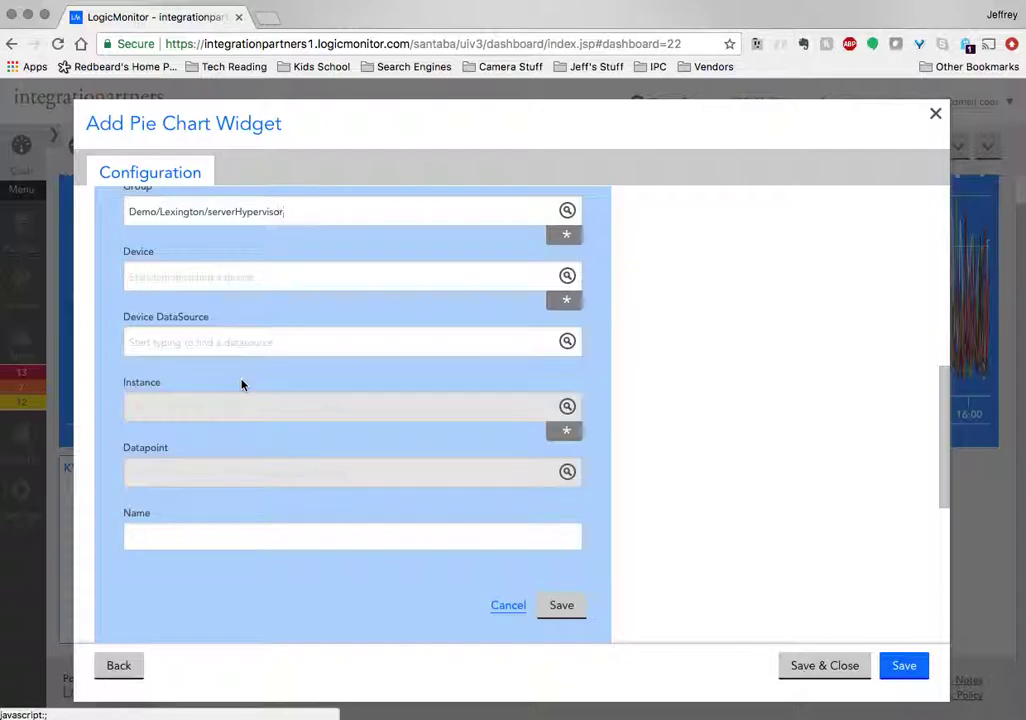
click(172, 280)
click(168, 374)
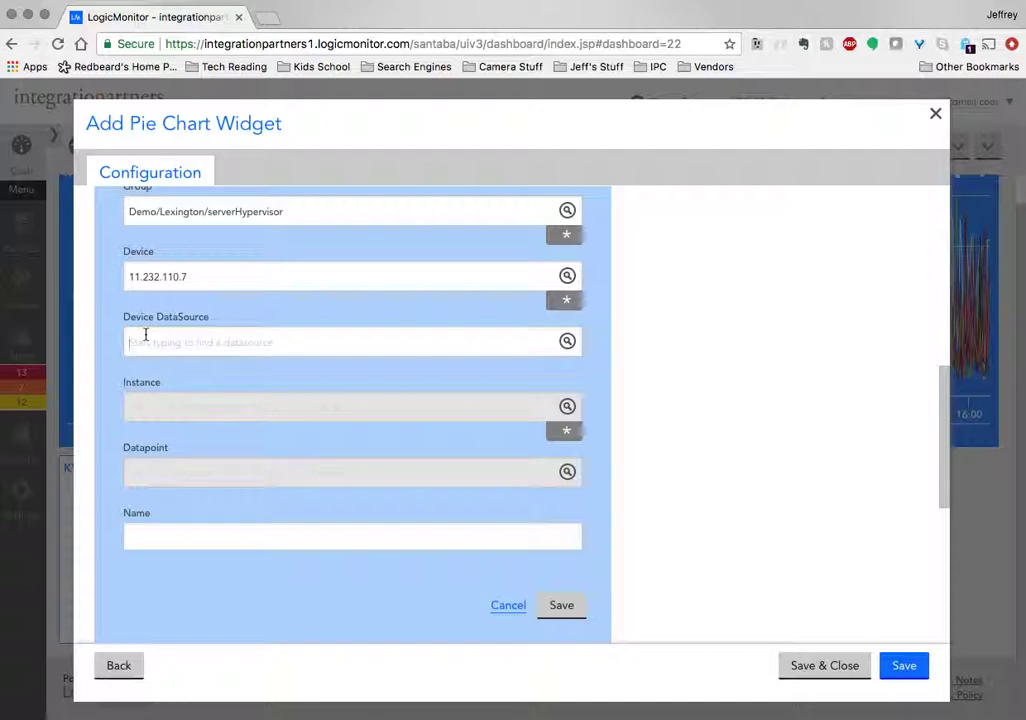
- Set the record's datasource to Interfaces (64 bit)_Core- (snmp64_If_Core-) and its instance to * for all instances
click(145, 339)
text(core)
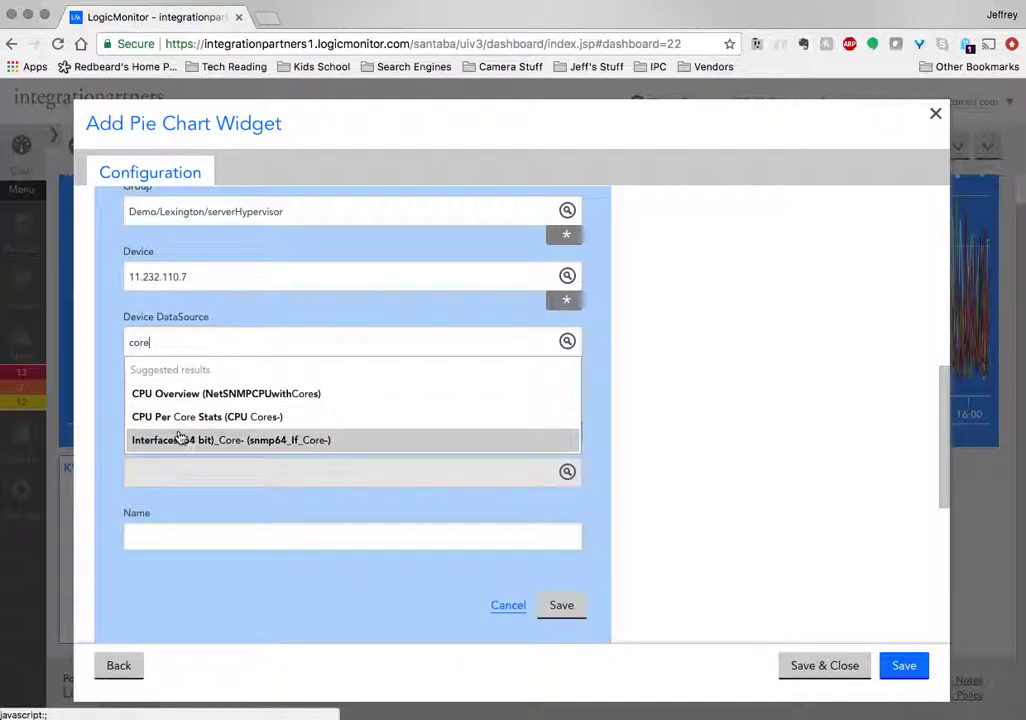
click(182, 440)
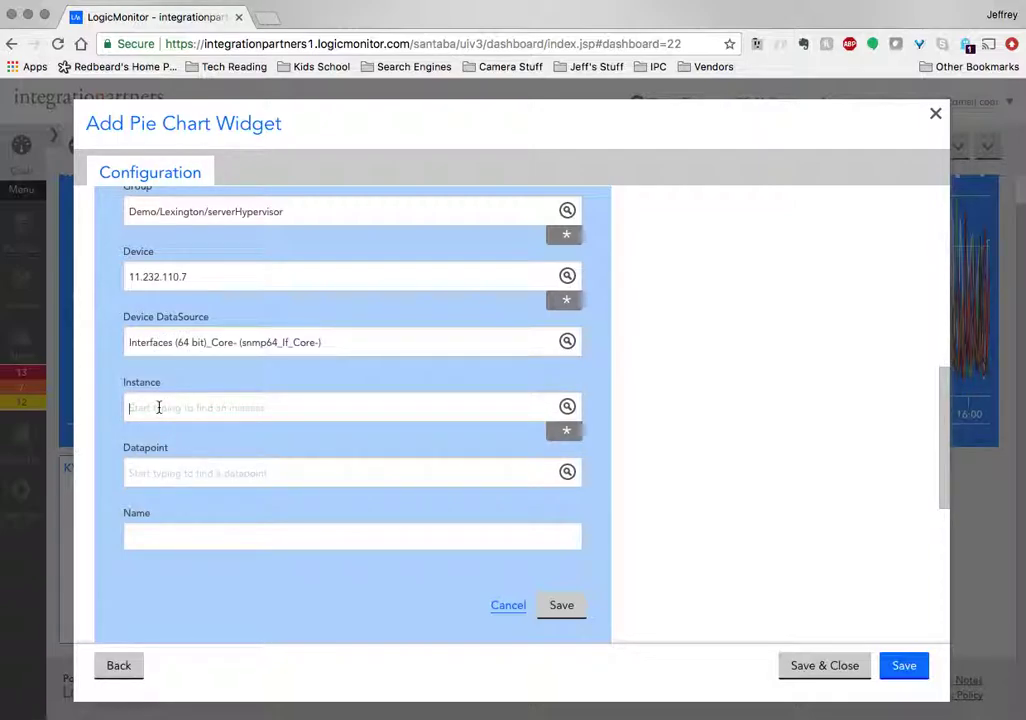
click(158, 408)
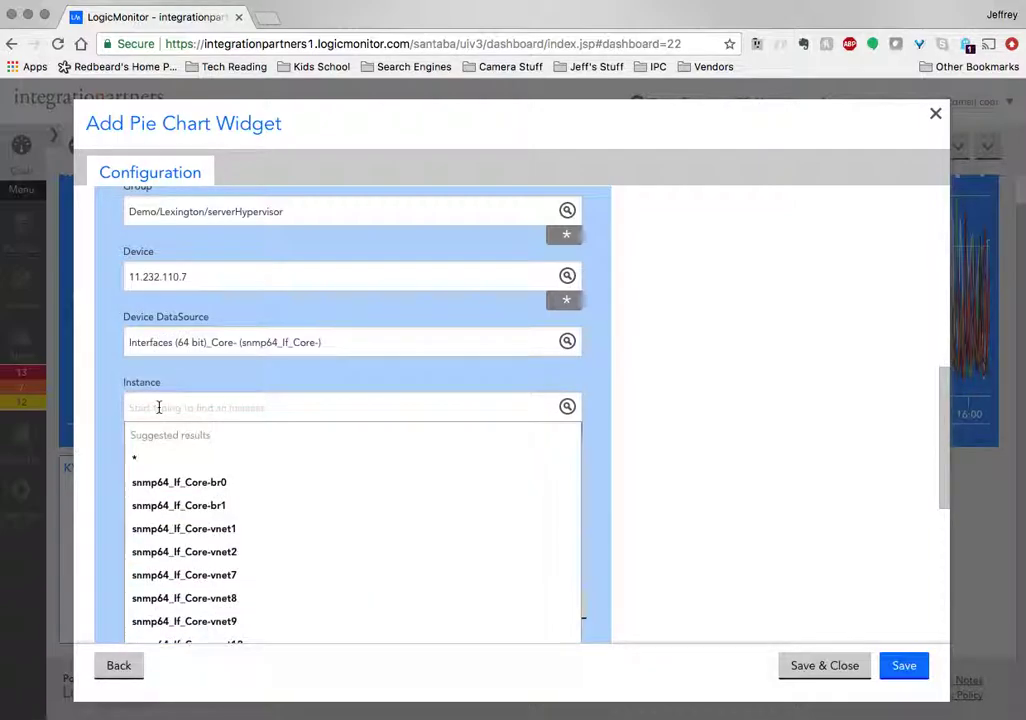
click(152, 458)
- Choose OutMbps as the record's datapoint and save the record with the Top 10 limit
click(157, 472)
text(out)
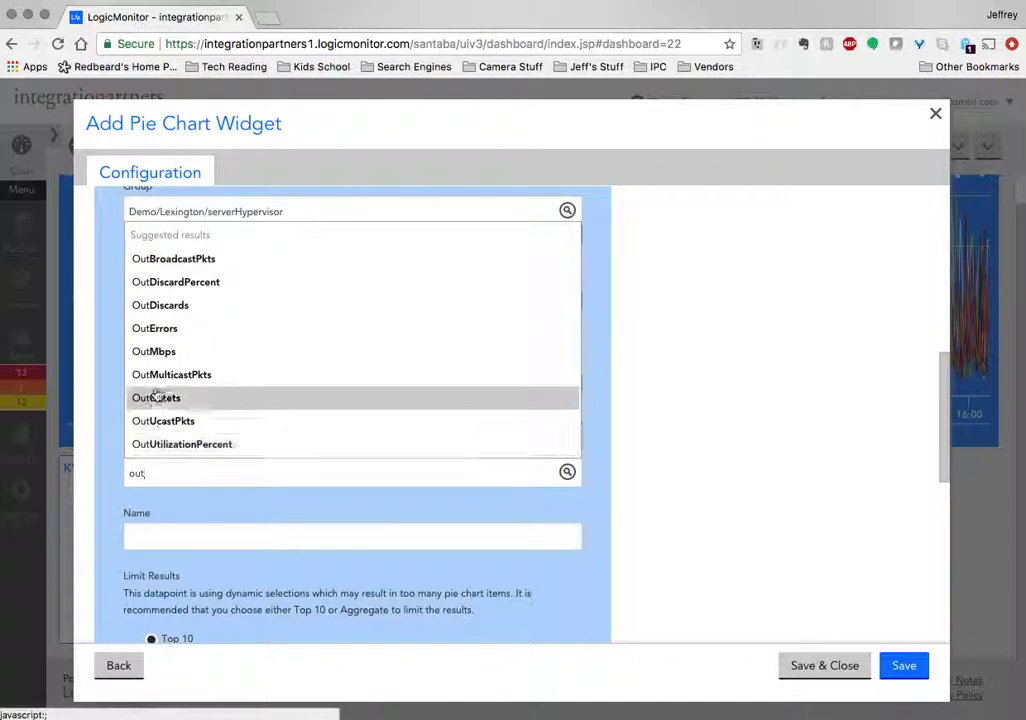
click(155, 353)
scroll(305, 524, down, 2)
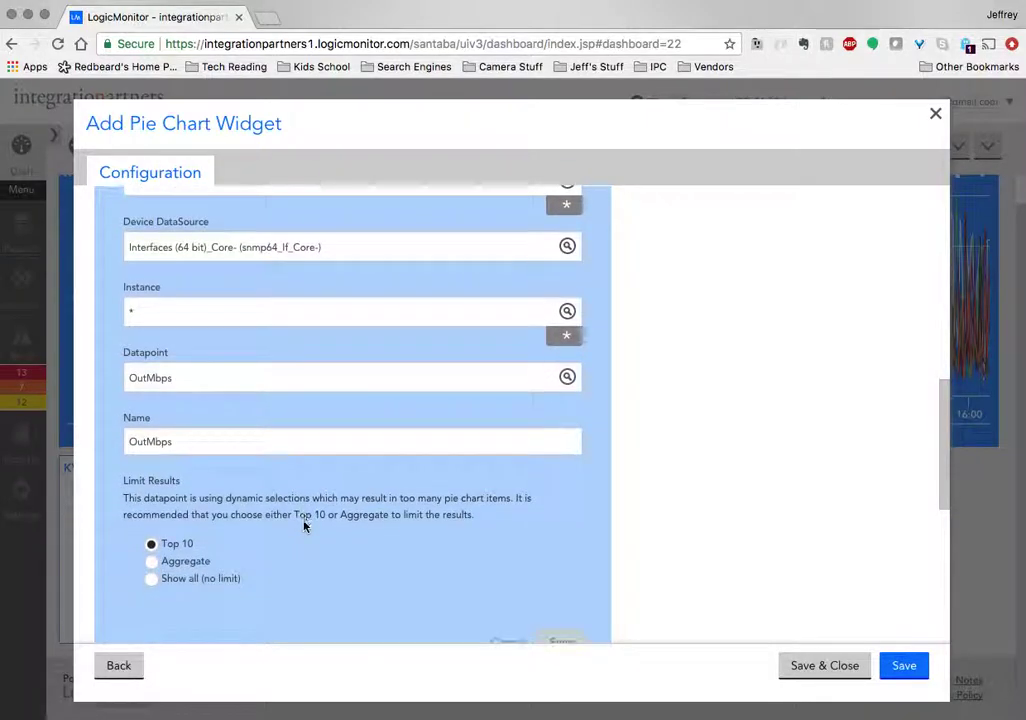
scroll(484, 562, down, 3)
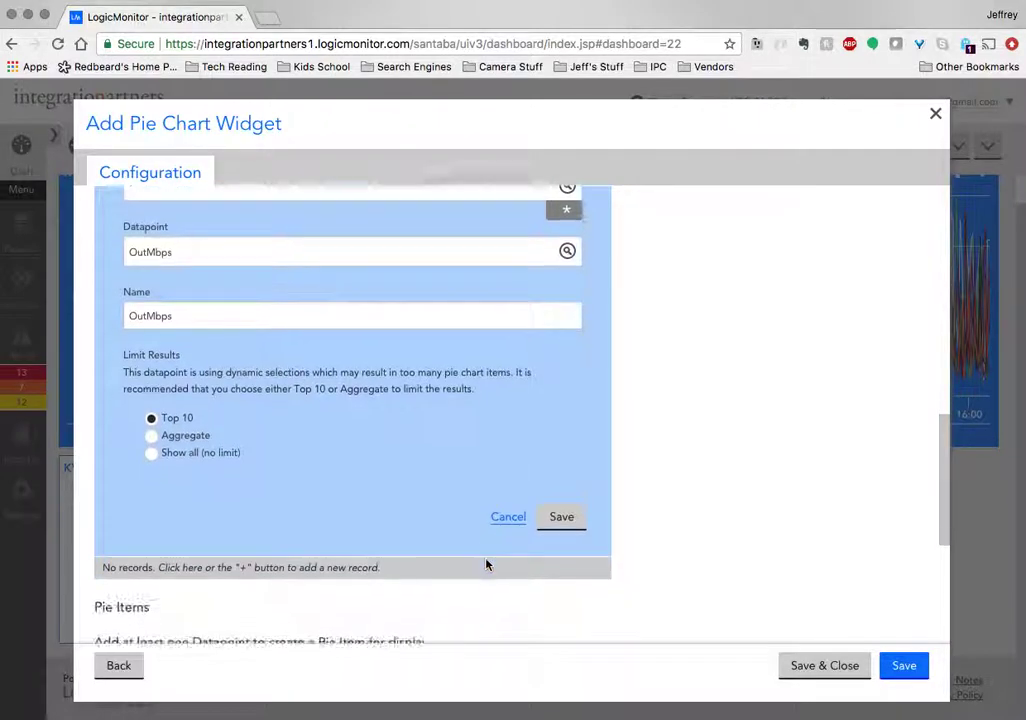
click(561, 518)
- Apply the border-blue color schema to the KVM Out Bandwidth widget, and save and close it
scroll(450, 530, down, 1)
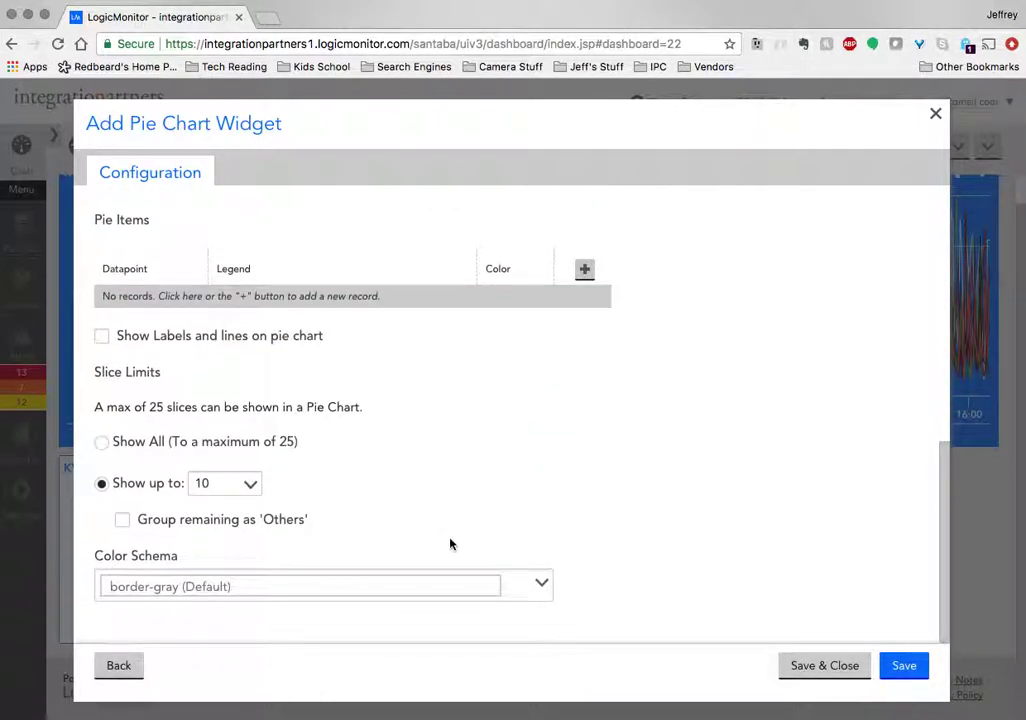
click(423, 585)
scroll(428, 584, down, 4)
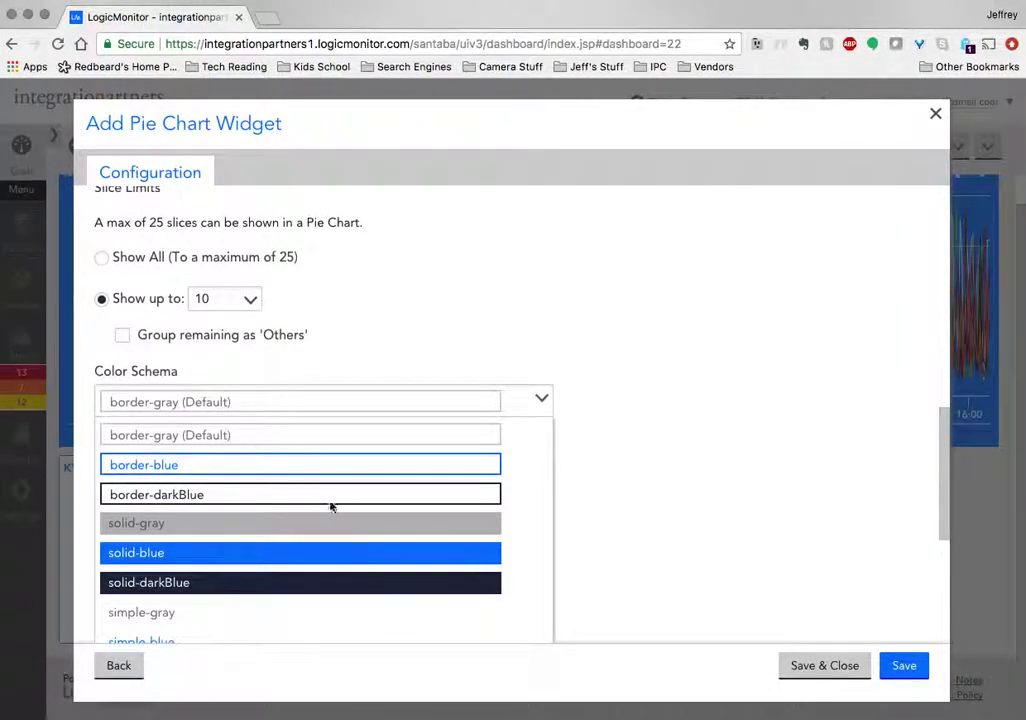
click(321, 481)
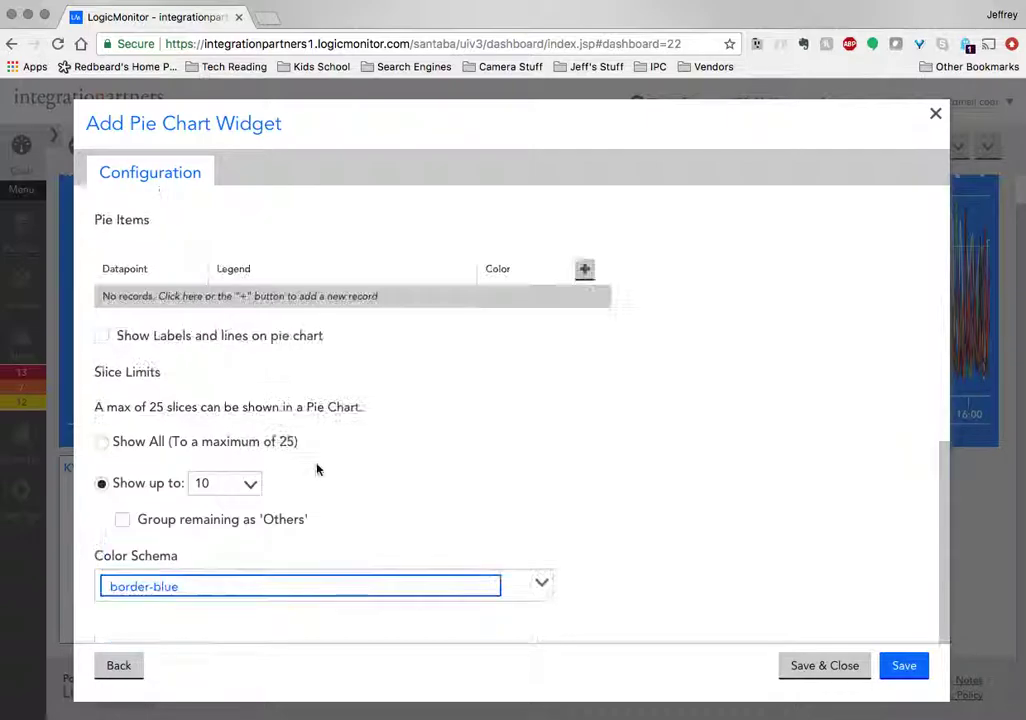
click(820, 665)
mouse_move(847, 584)
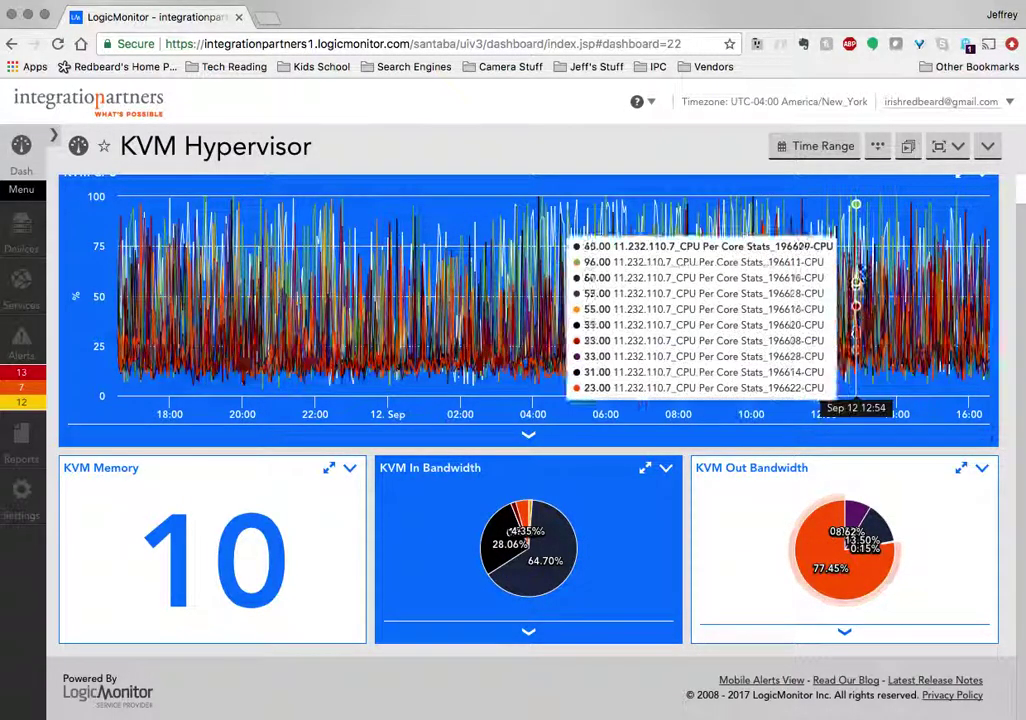
- Add a Custom Graph widget to the dashboard, titled "KVM Disk"
click(988, 147)
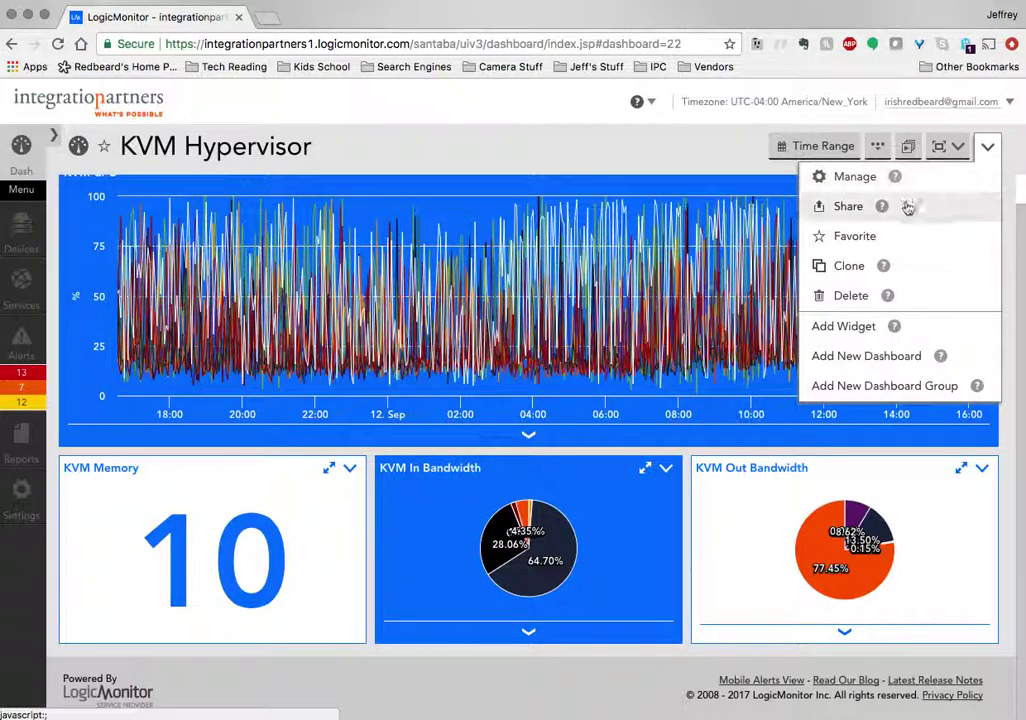
click(852, 336)
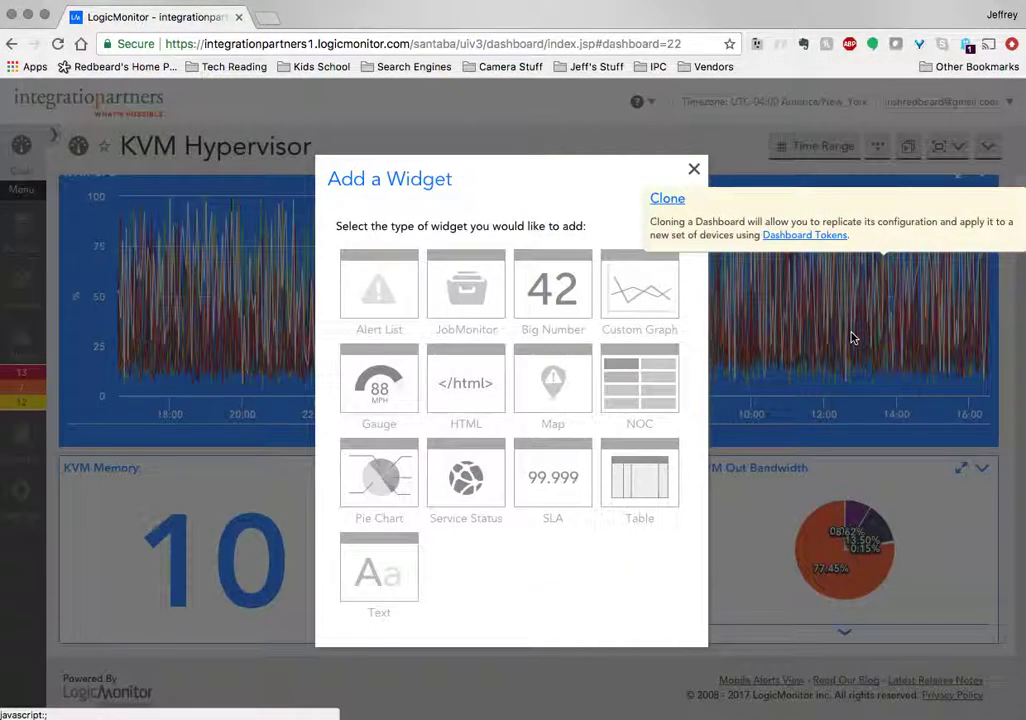
click(638, 300)
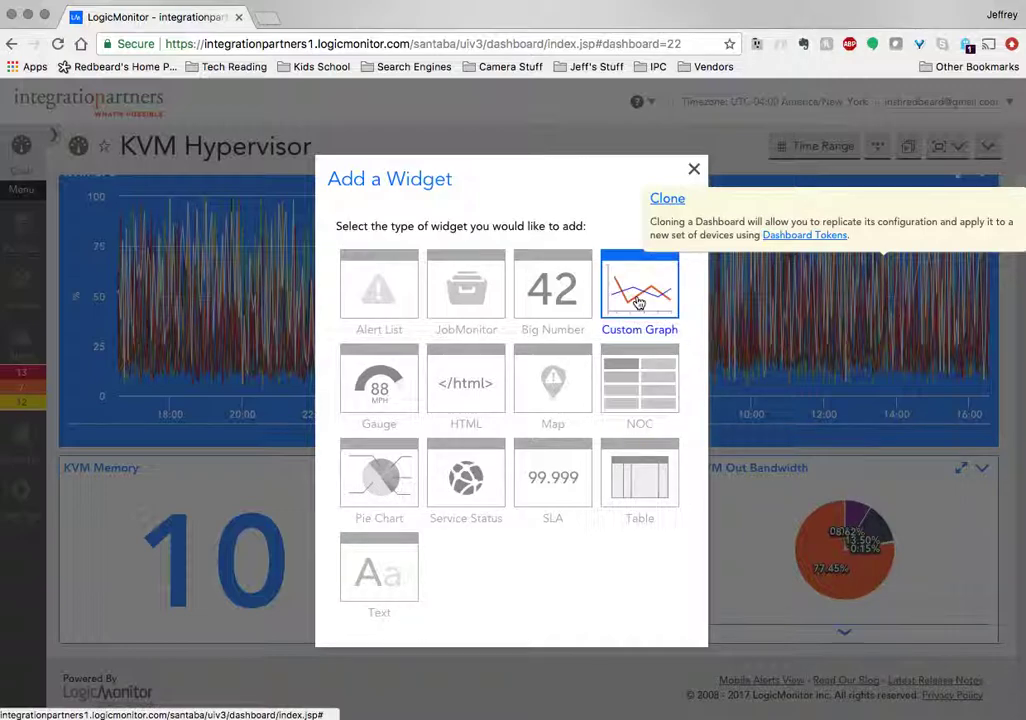
click(176, 249)
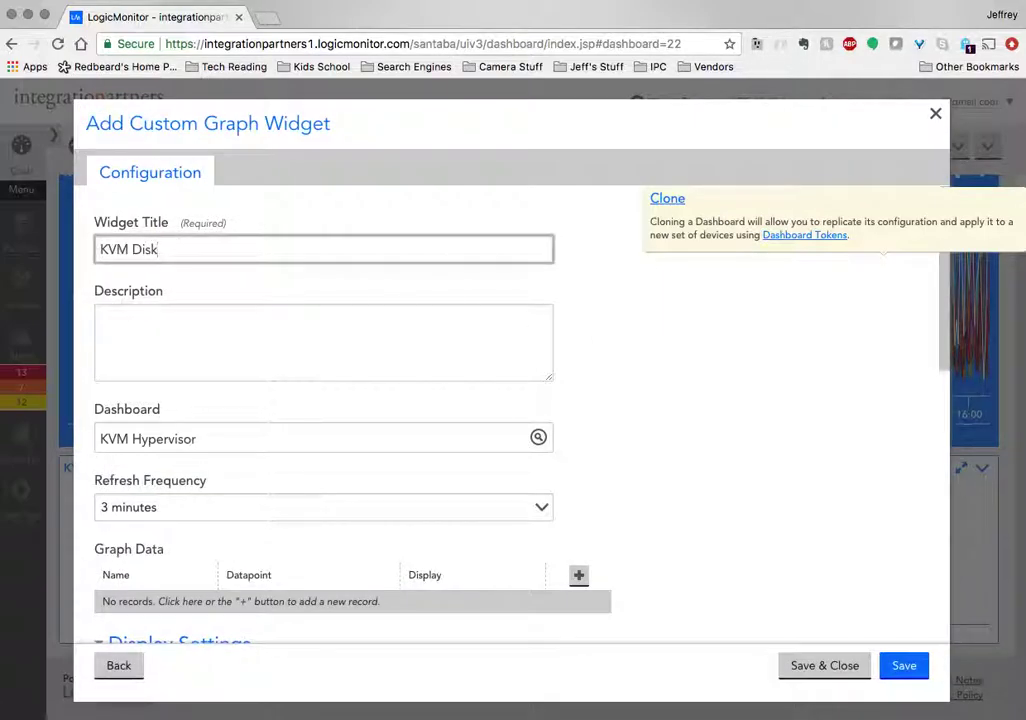
- Add a graph data record to the KVM Disk widget for group Demo/Lexington/serverHypervisor and device 11.232.110.7
scroll(186, 311, down, 3)
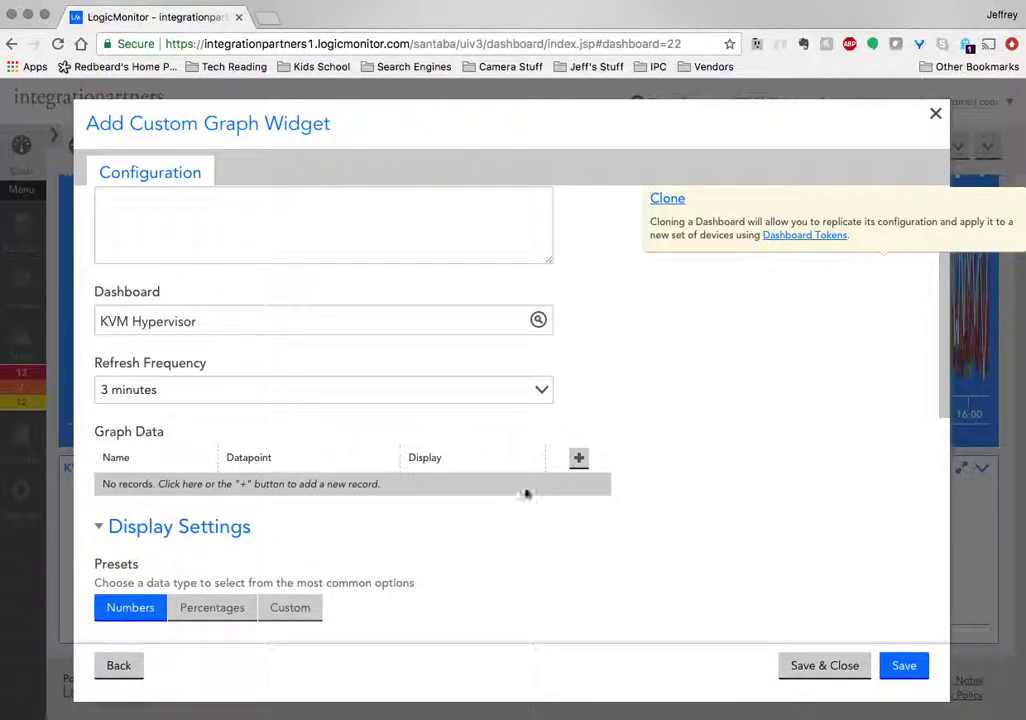
click(578, 458)
scroll(296, 527, down, 1)
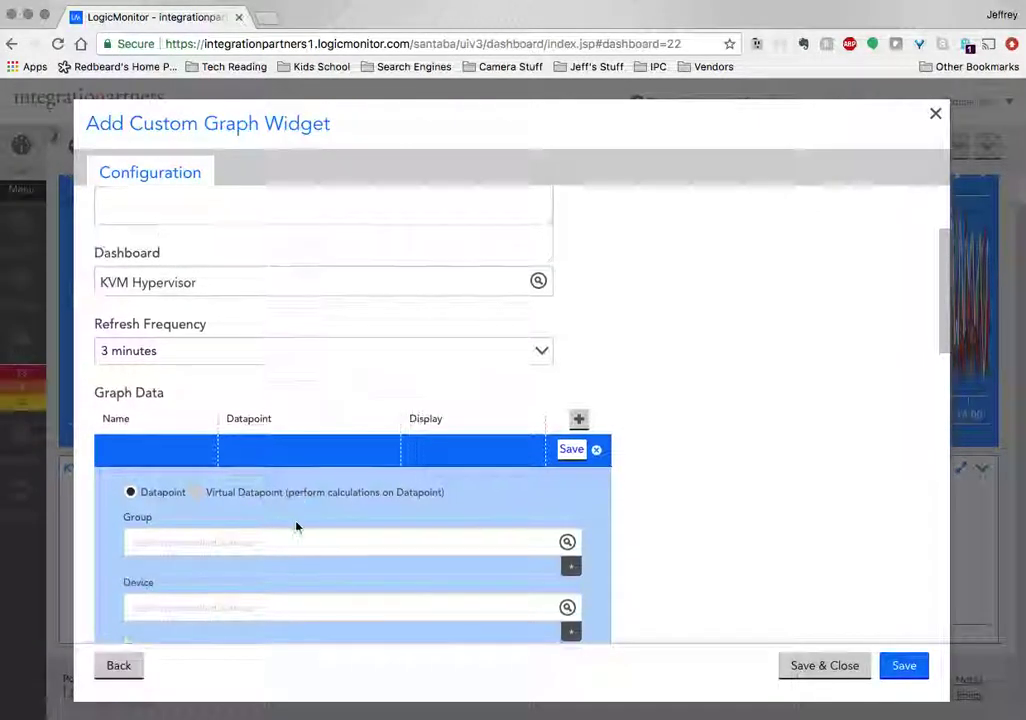
scroll(296, 527, down, 2)
click(200, 451)
text(demo/lex)
scroll(218, 570, down, 1)
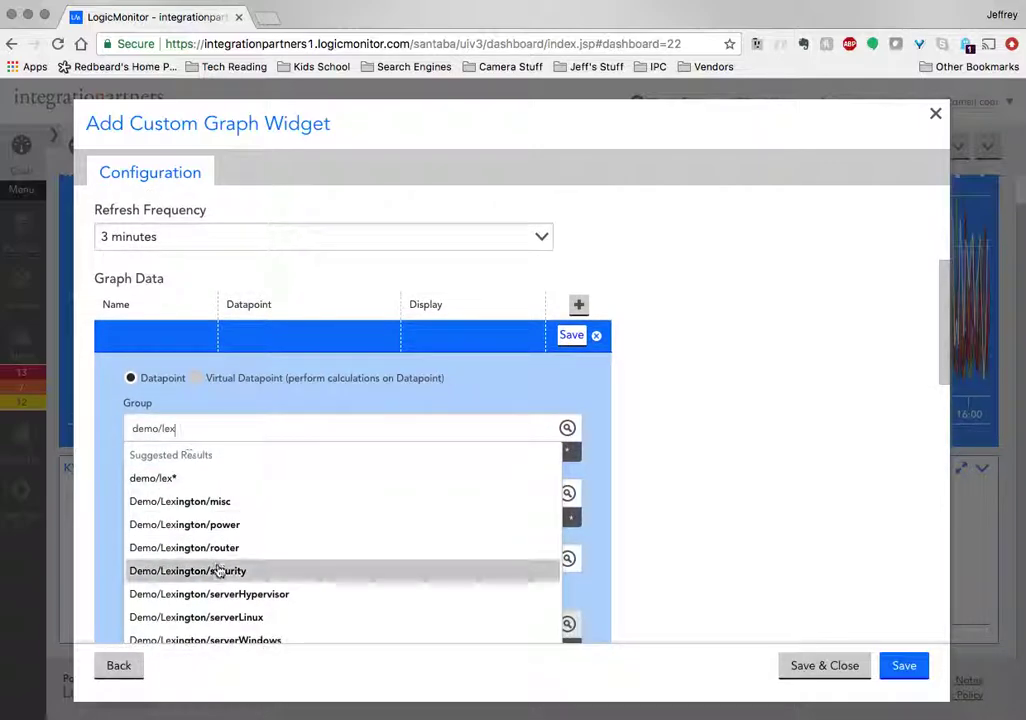
click(220, 592)
click(140, 493)
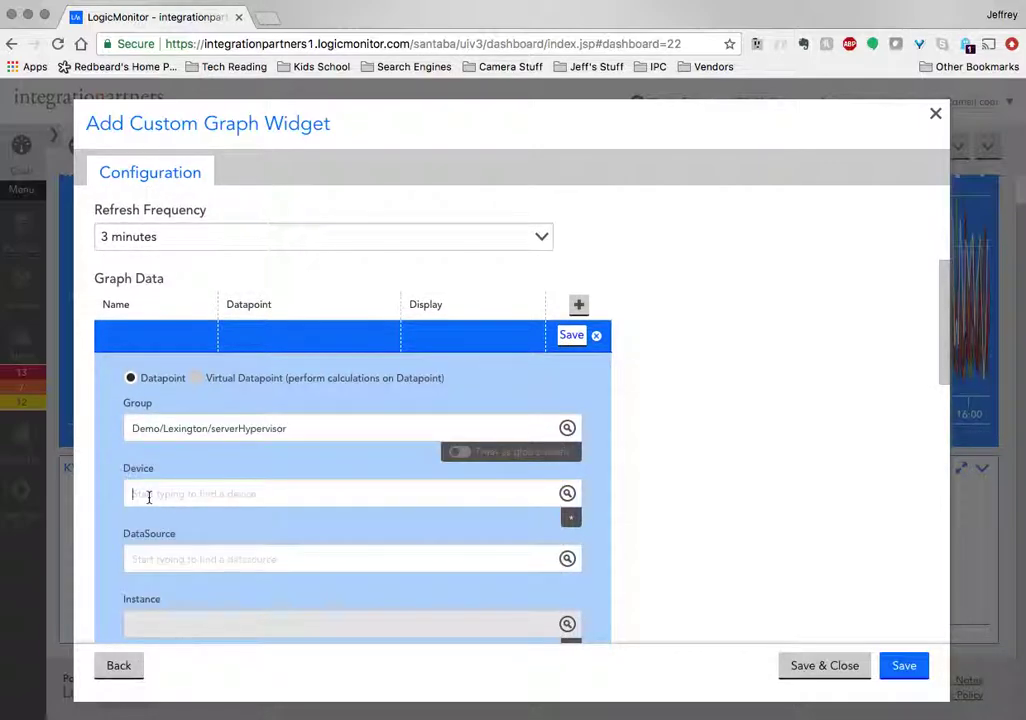
click(155, 589)
- Set the record's datasource to Filesystem Capacity (Large) (snmpHRLargeDisk-) and its instance to the * glob pattern
scroll(153, 593, down, 3)
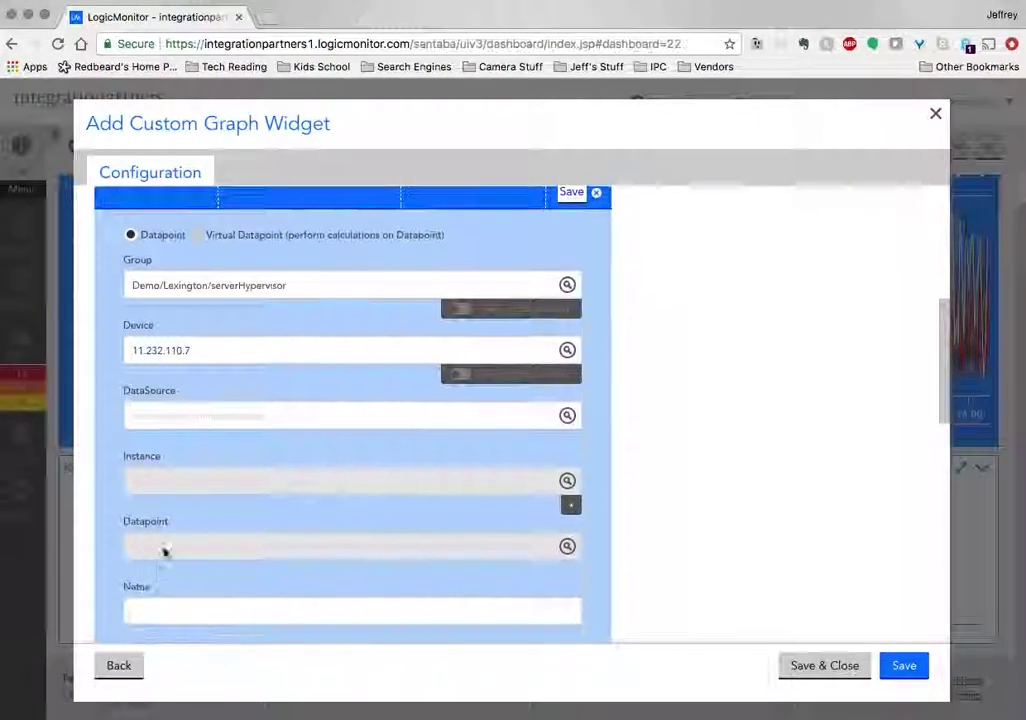
click(155, 418)
text(file)
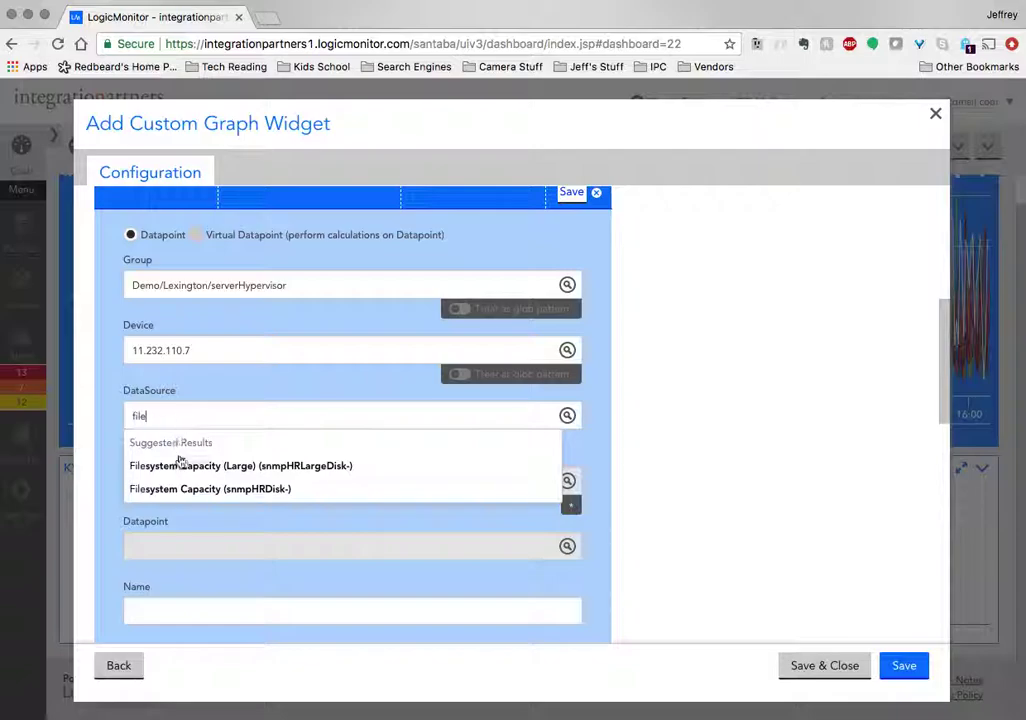
click(178, 466)
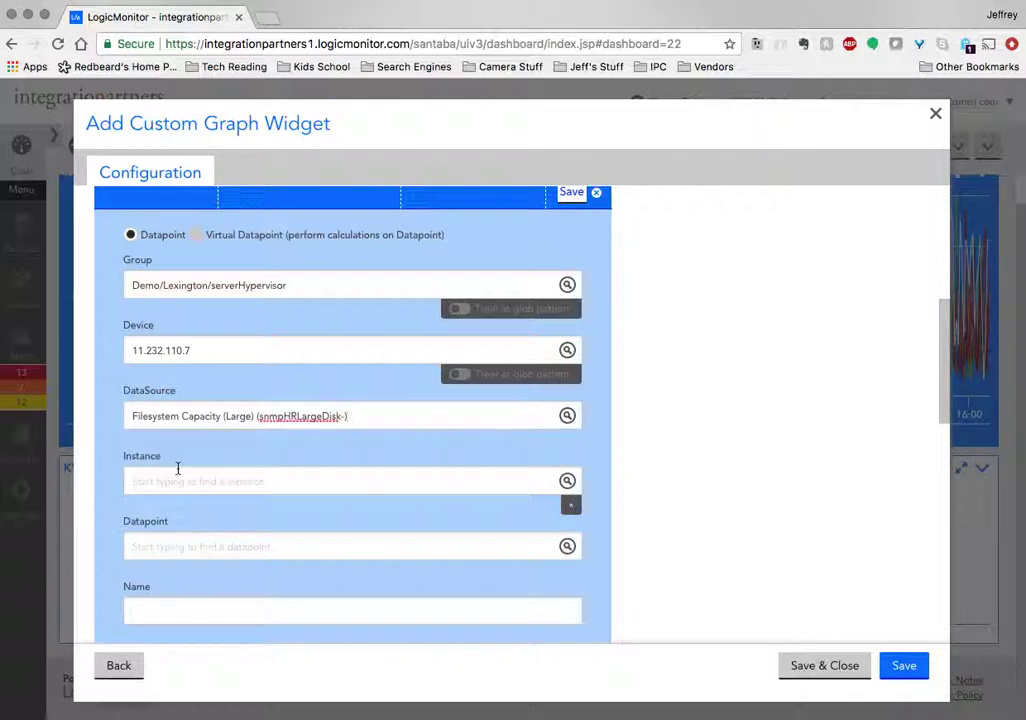
click(168, 485)
click(159, 533)
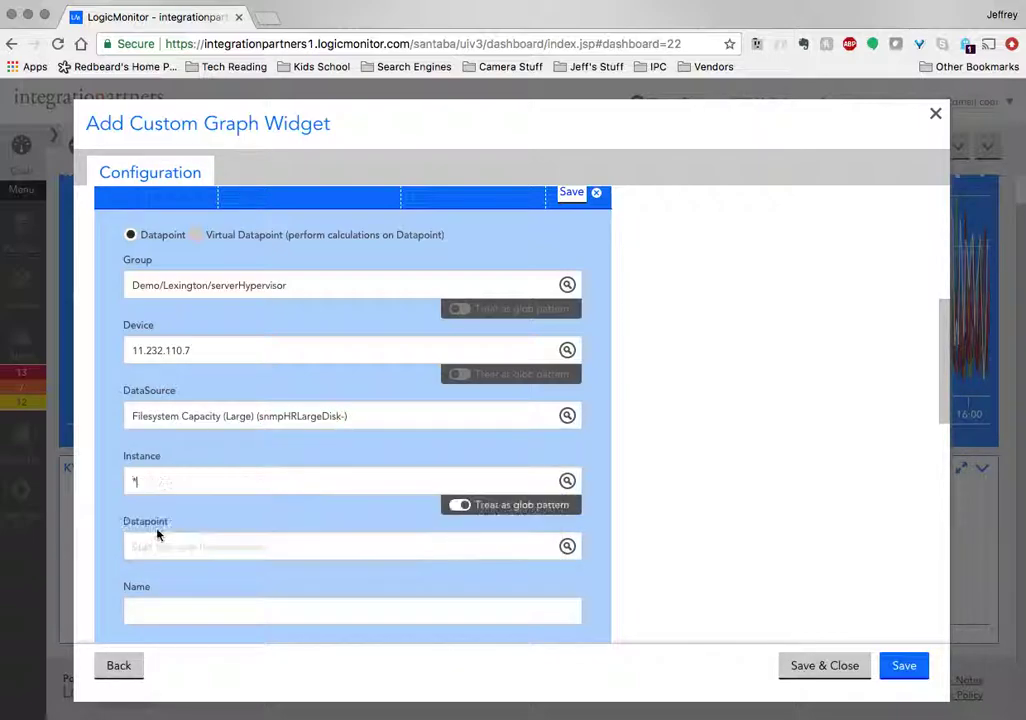
- Choose PercentUsed as the record's datapoint, name it PercentUsedLarge, and save the record
scroll(157, 535, down, 1)
click(157, 529)
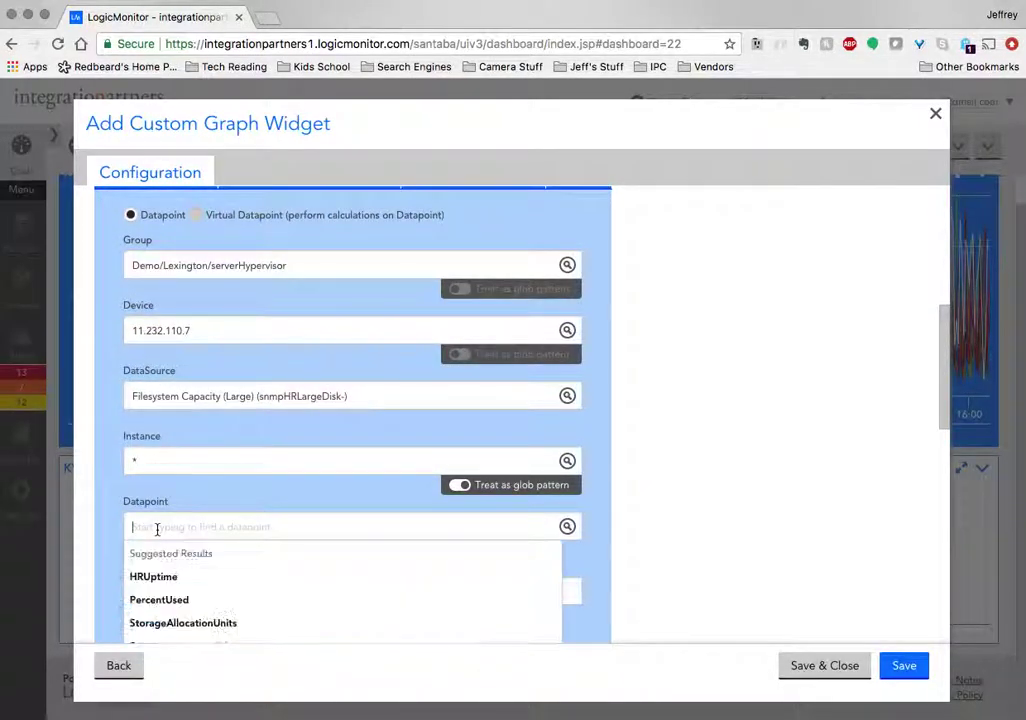
scroll(157, 529, down, 2)
click(157, 530)
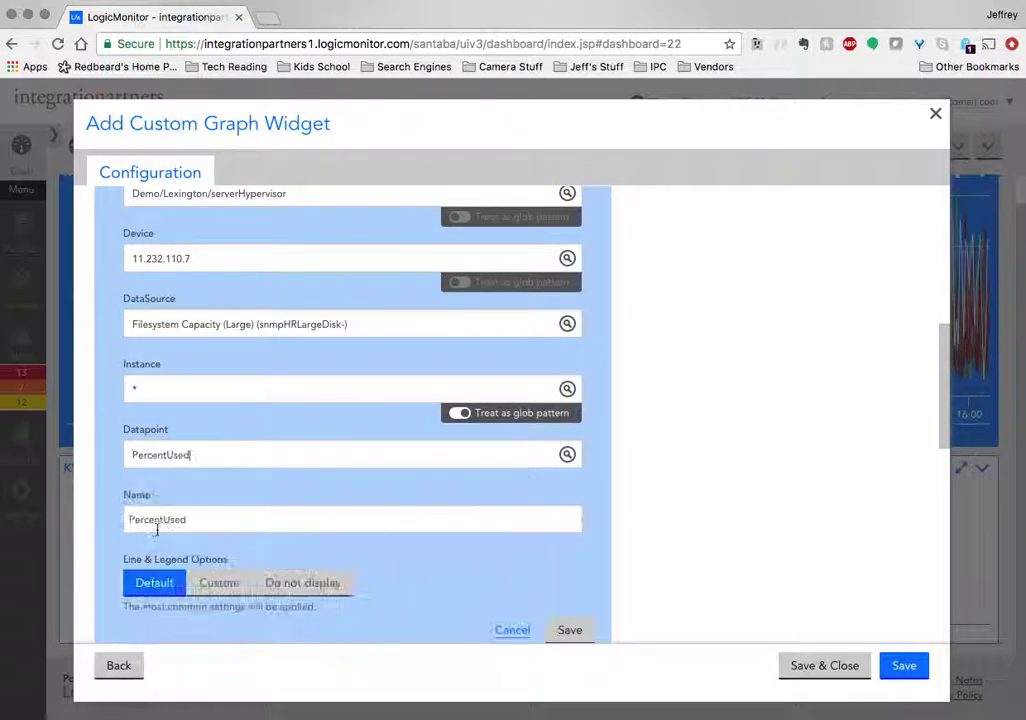
click(195, 521)
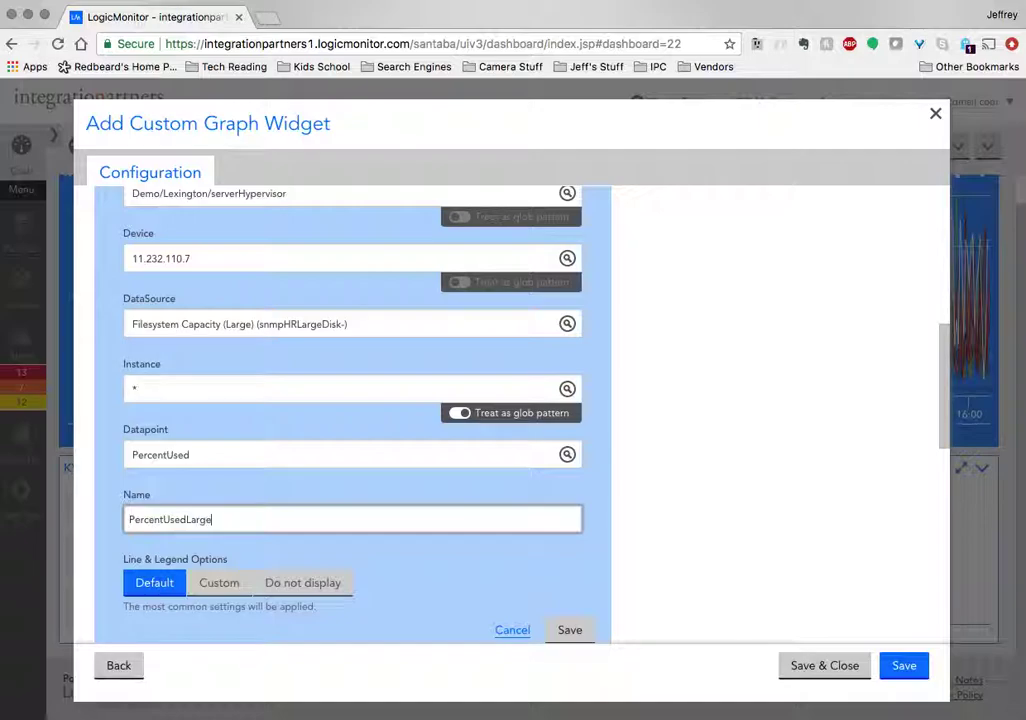
scroll(215, 520, down, 3)
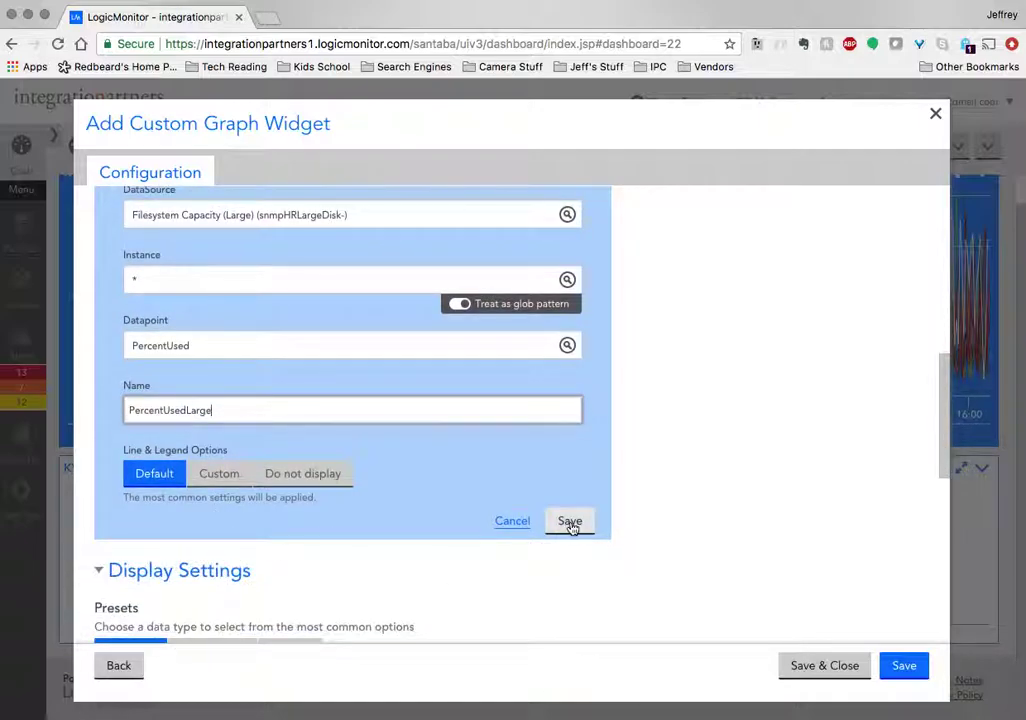
click(570, 521)
- Add a second graph data record to the KVM Disk widget for group Demo/Lexington/serverHypervisor and device 11.232.110.7
scroll(543, 436, up, 5)
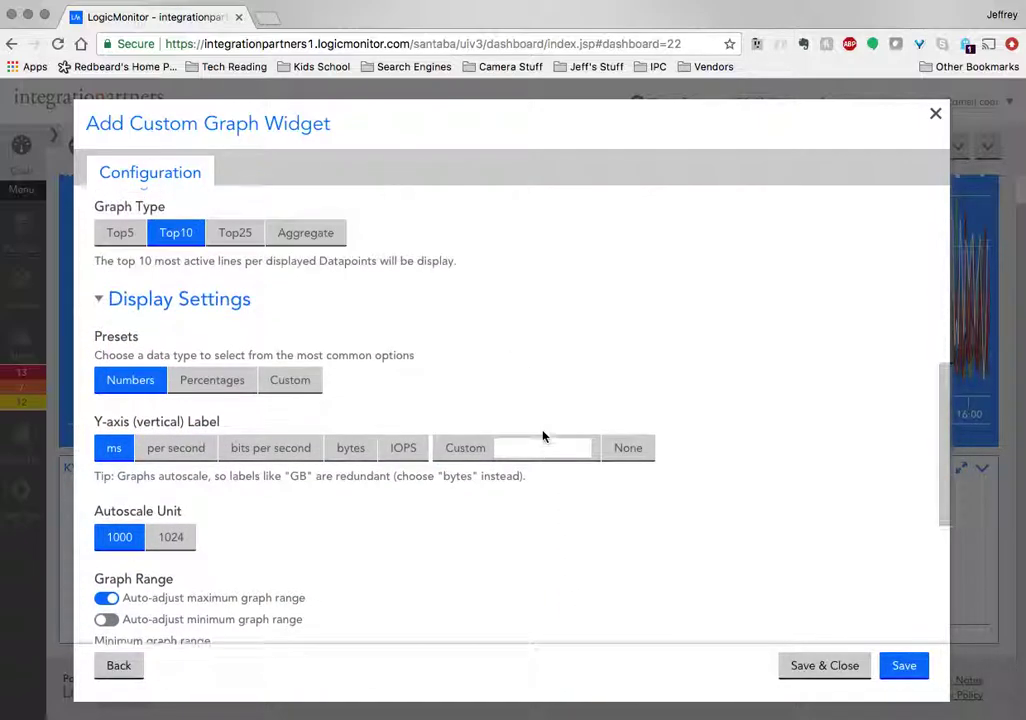
scroll(543, 436, up, 4)
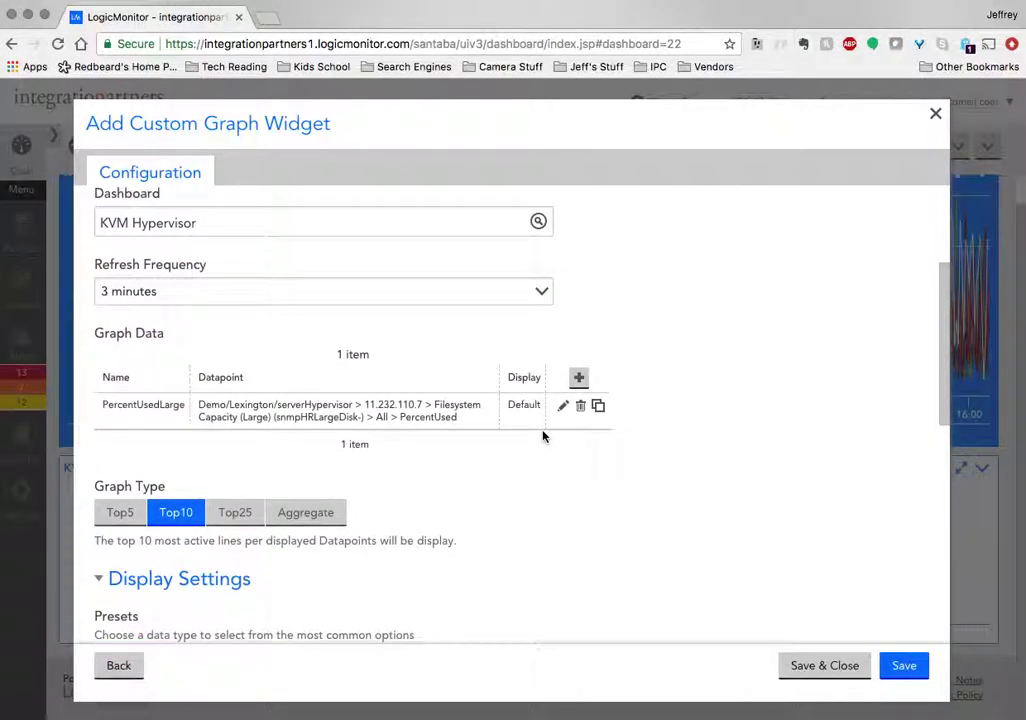
click(579, 380)
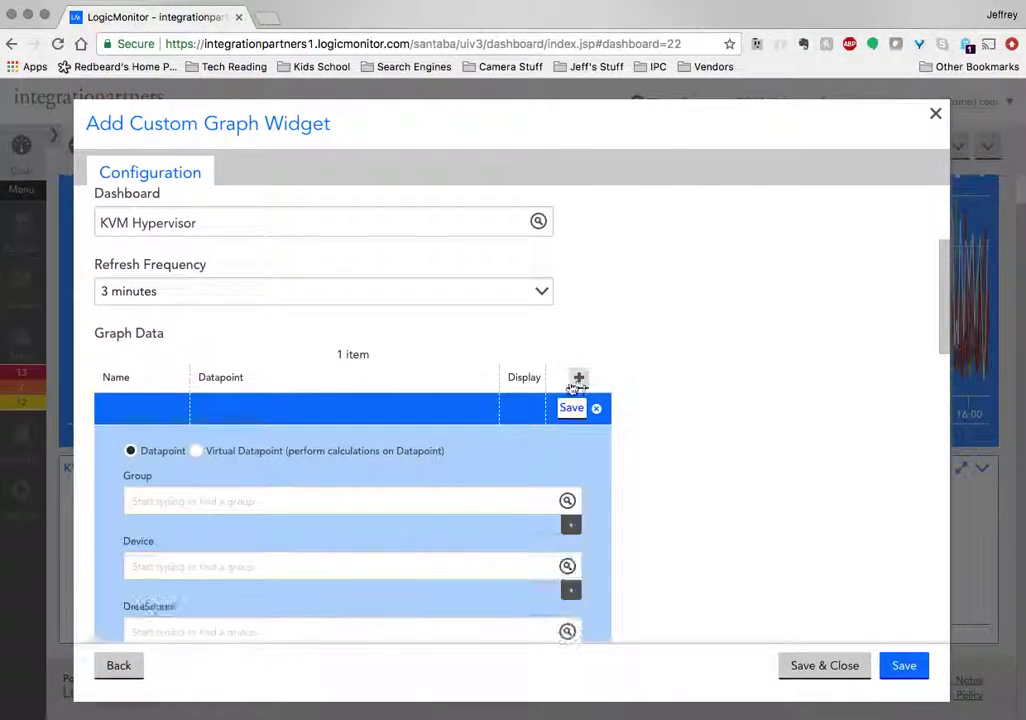
click(189, 497)
text(demo/lex)
scroll(205, 545, down, 1)
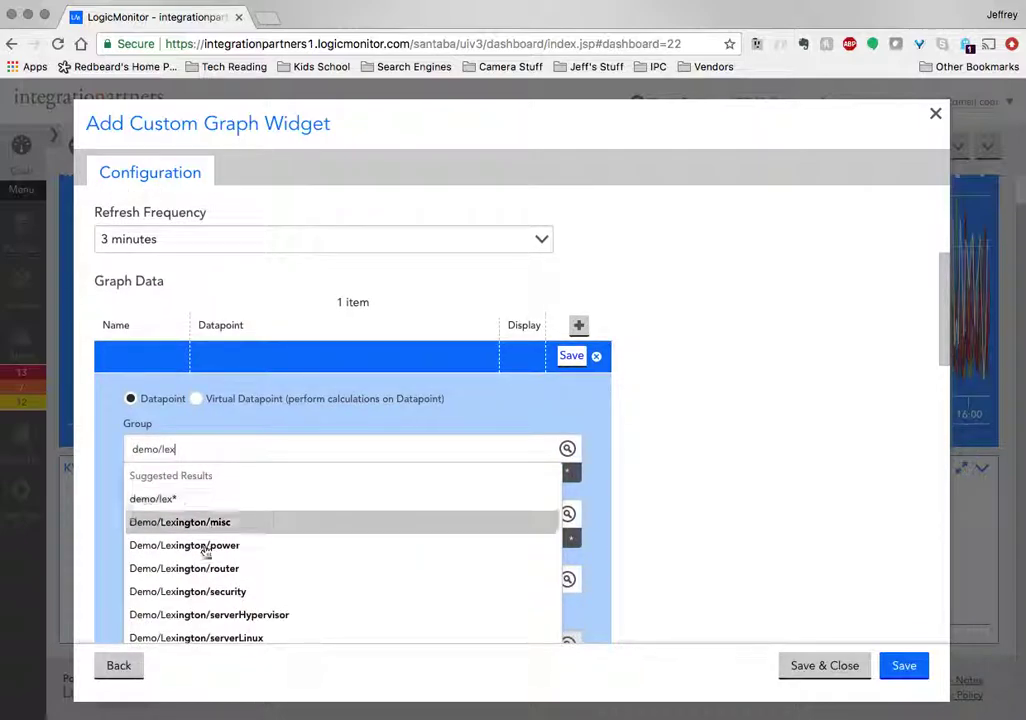
click(213, 613)
scroll(213, 611, down, 1)
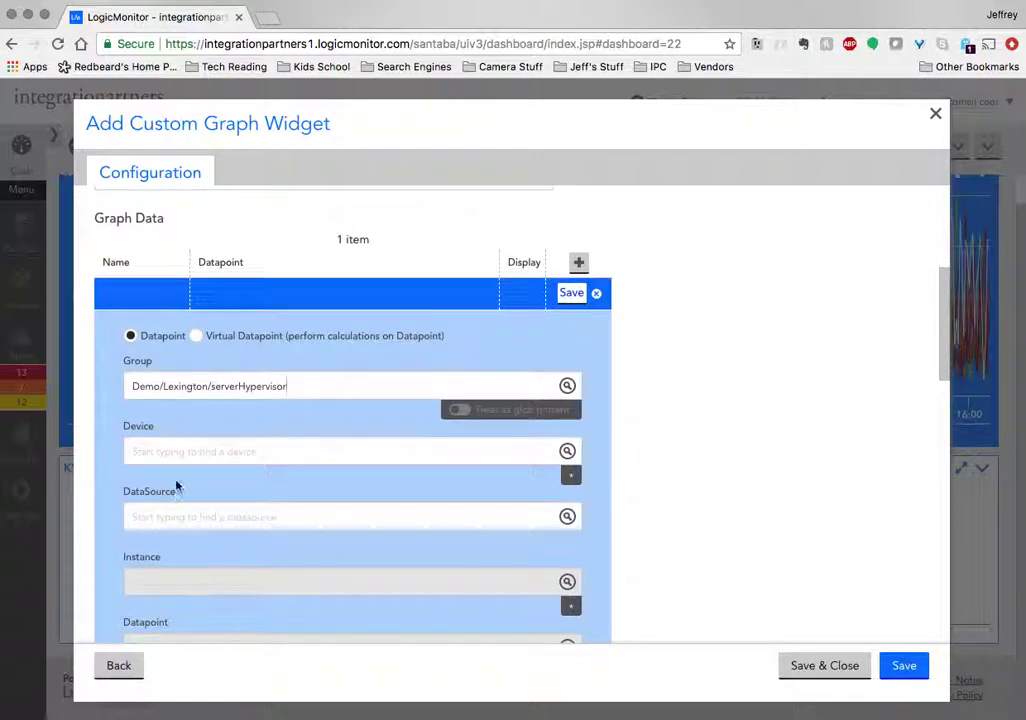
click(129, 453)
click(157, 548)
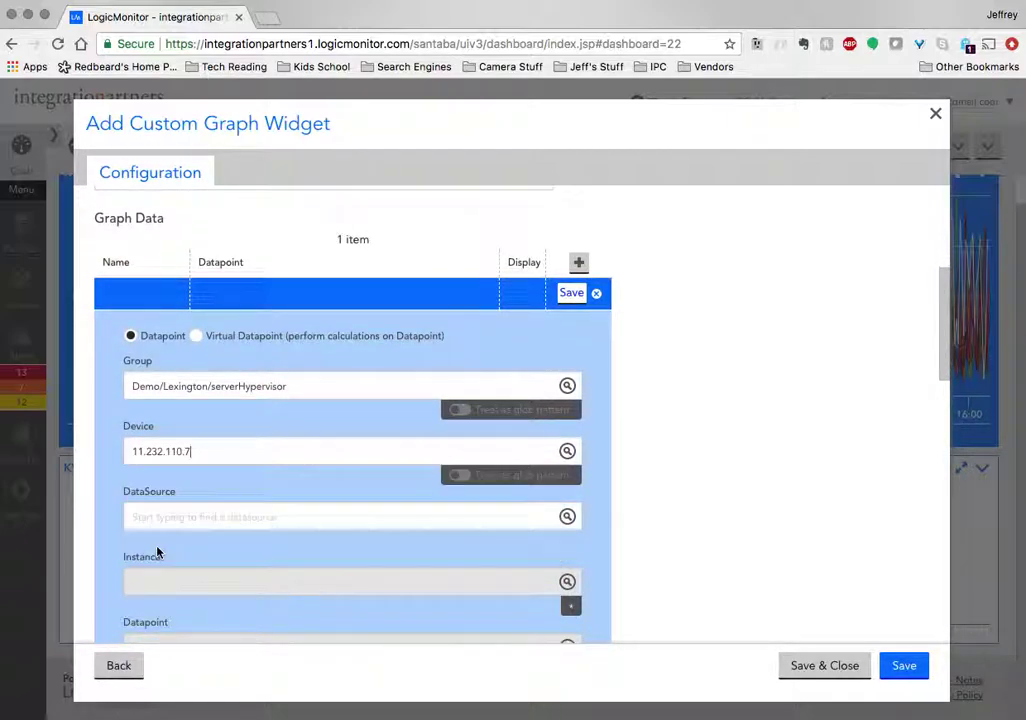
- Choose Filesystem Capacity (snmpHRDisk-) as the second record's datasource
scroll(157, 551, down, 2)
click(163, 437)
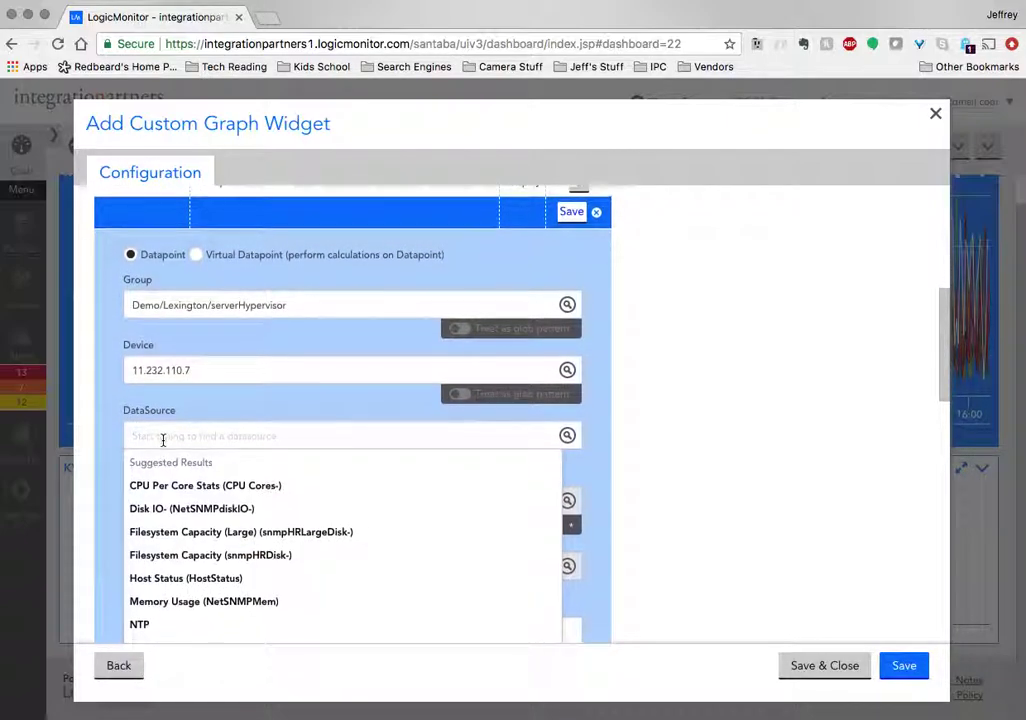
scroll(163, 440, down, 1)
text(file)
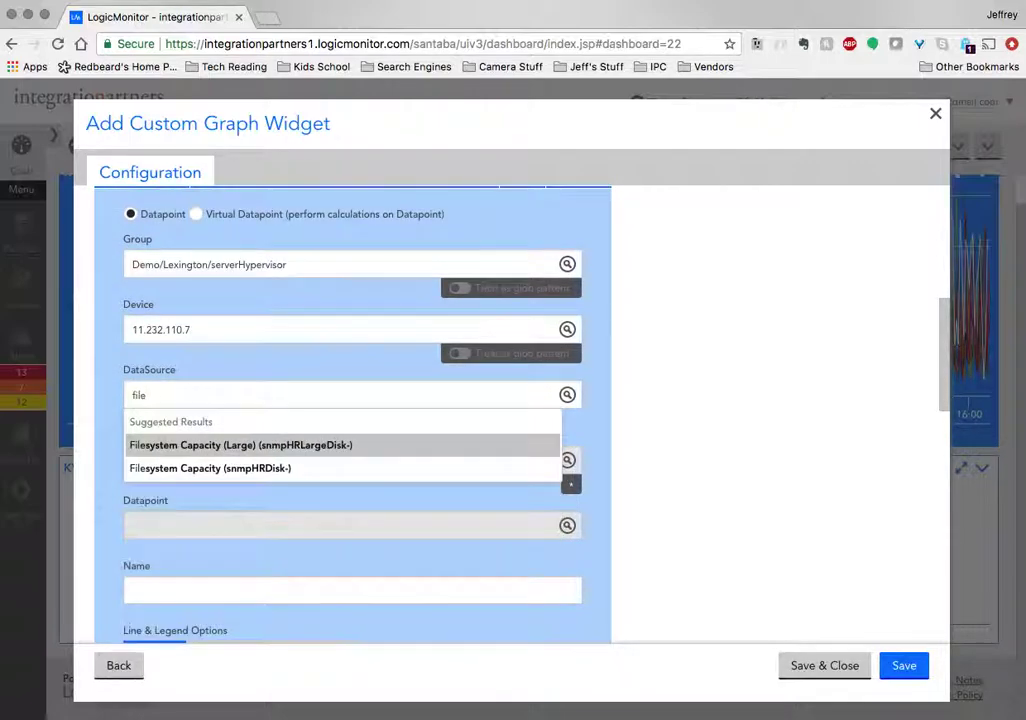
click(179, 468)
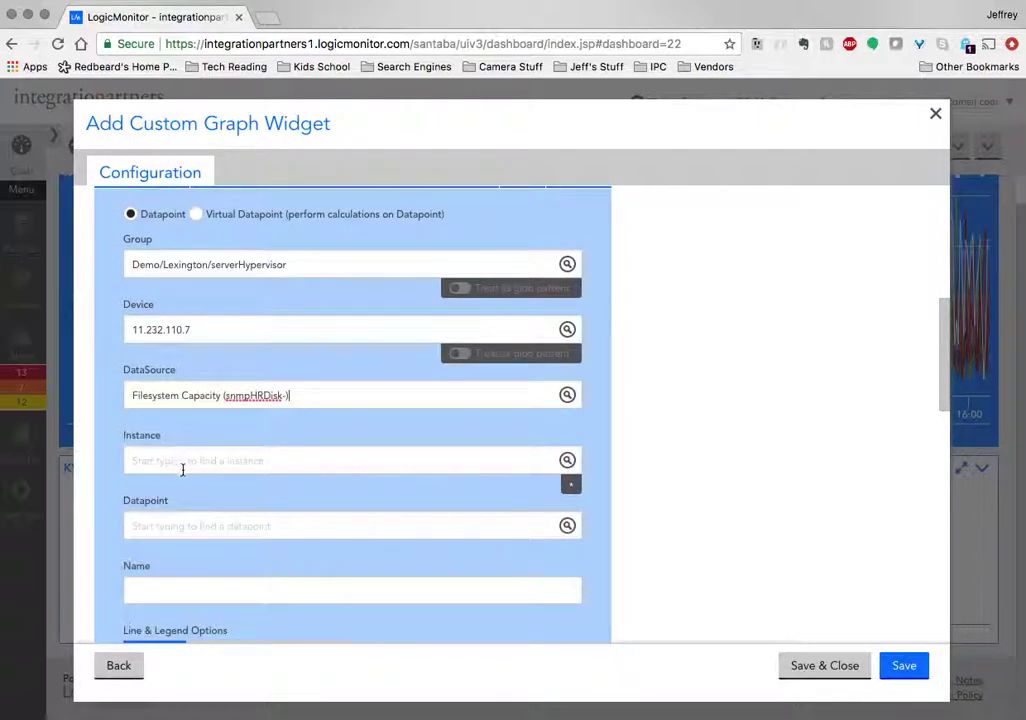
- Set the second record's instance to the * glob pattern and choose PercentUsed as its datapoint
click(182, 462)
click(163, 512)
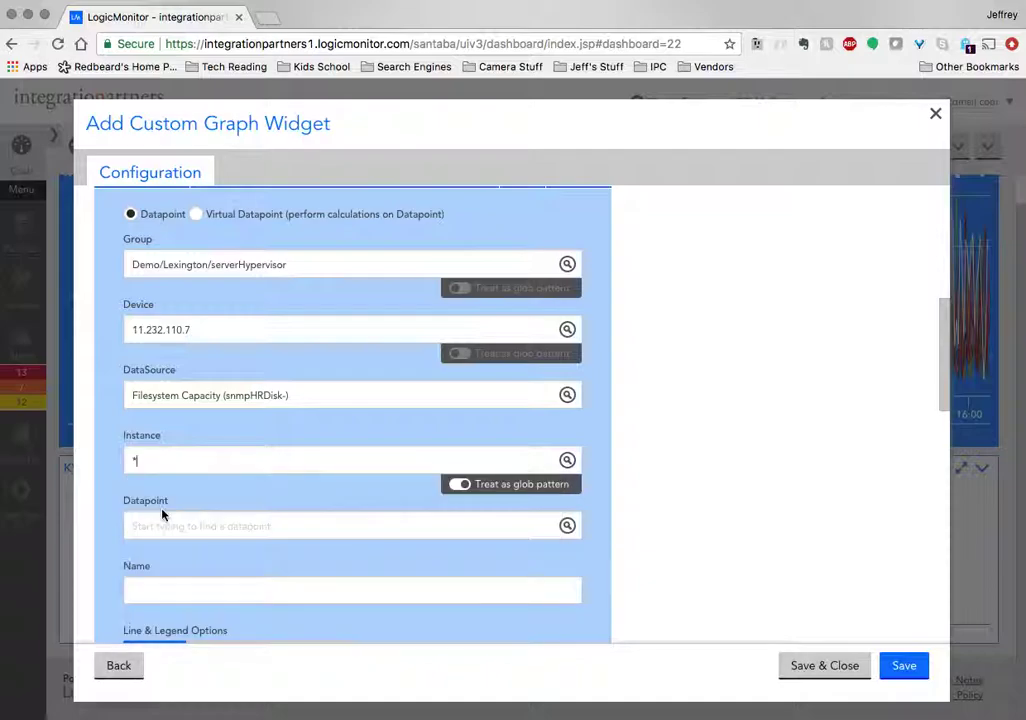
scroll(163, 513, down, 2)
click(158, 460)
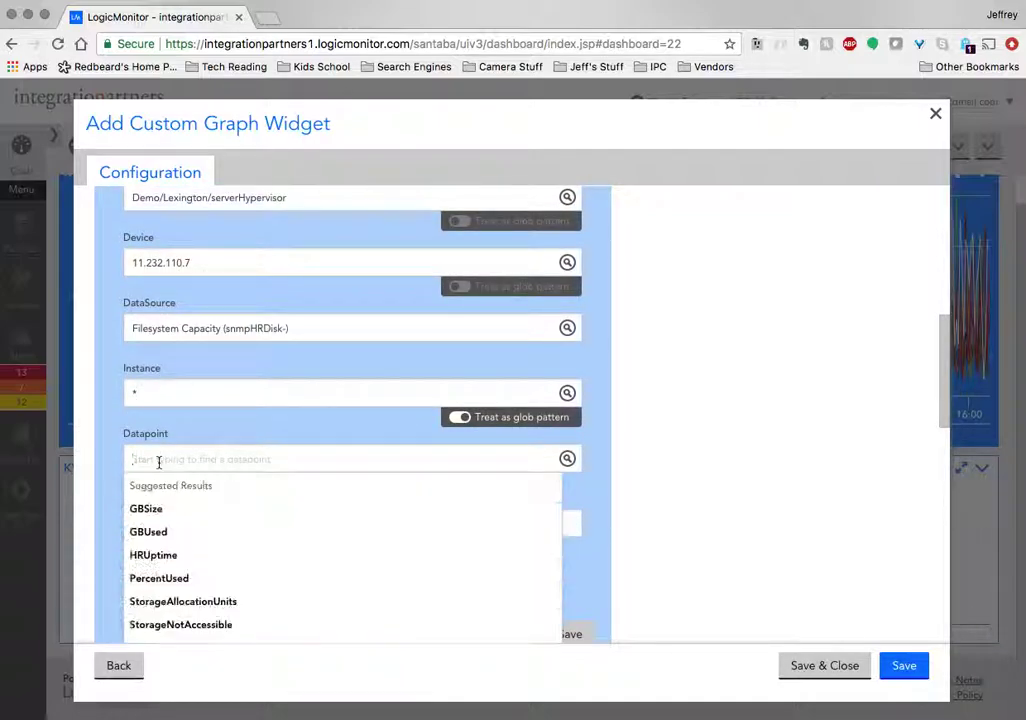
scroll(160, 470, down, 2)
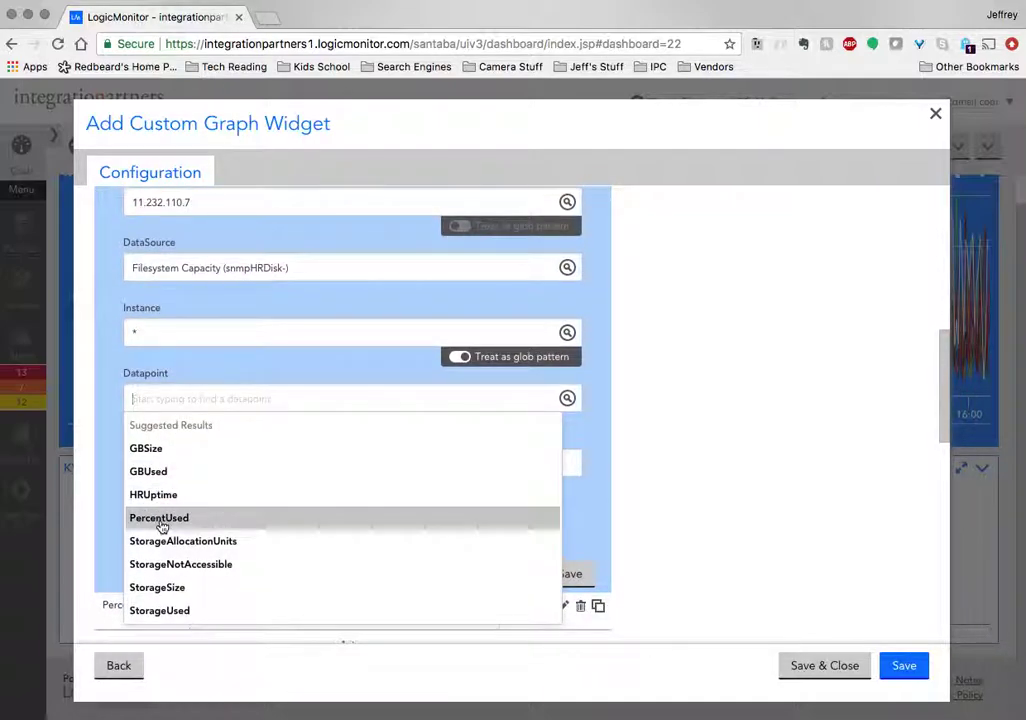
click(162, 520)
- Name the second graph data record PercentUsedHR and save the record
click(227, 463)
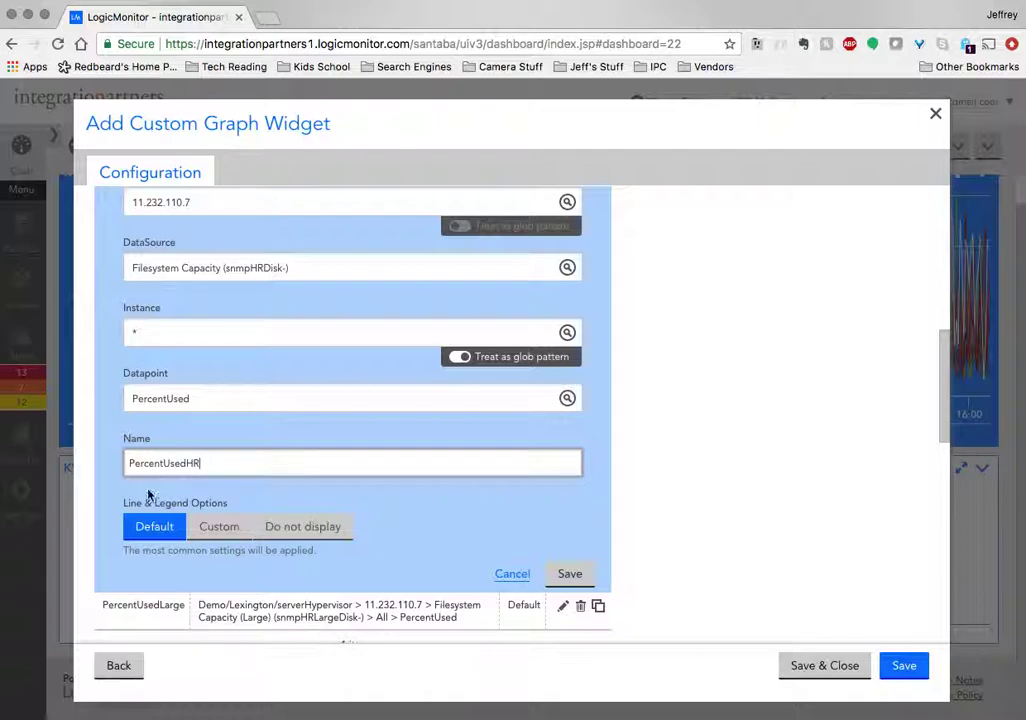
scroll(187, 483, down, 1)
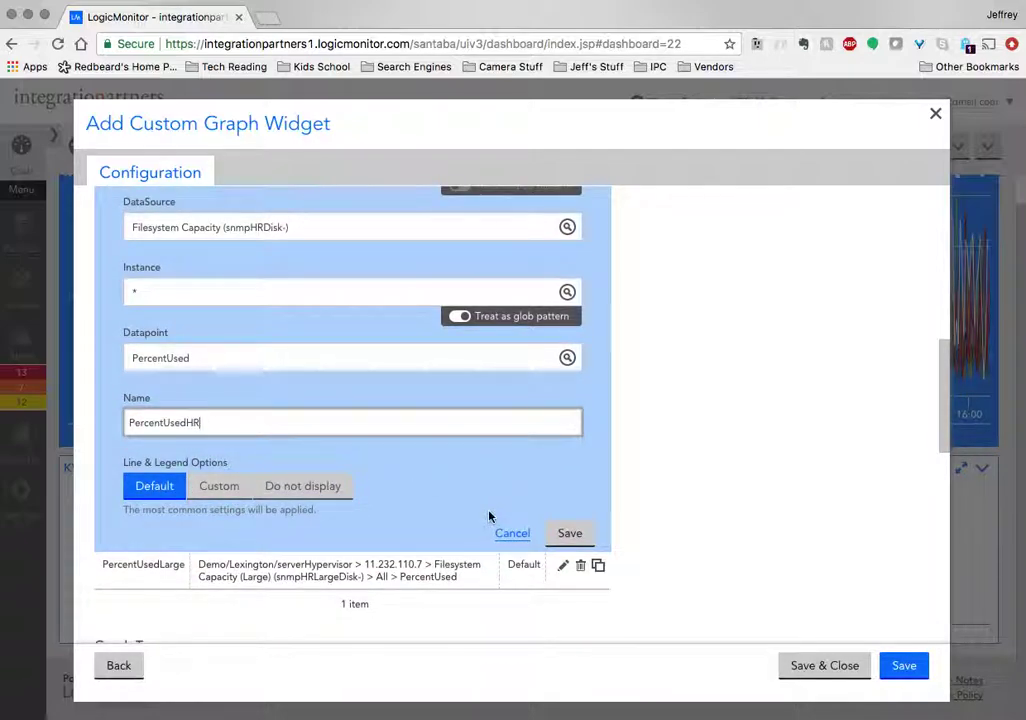
click(571, 540)
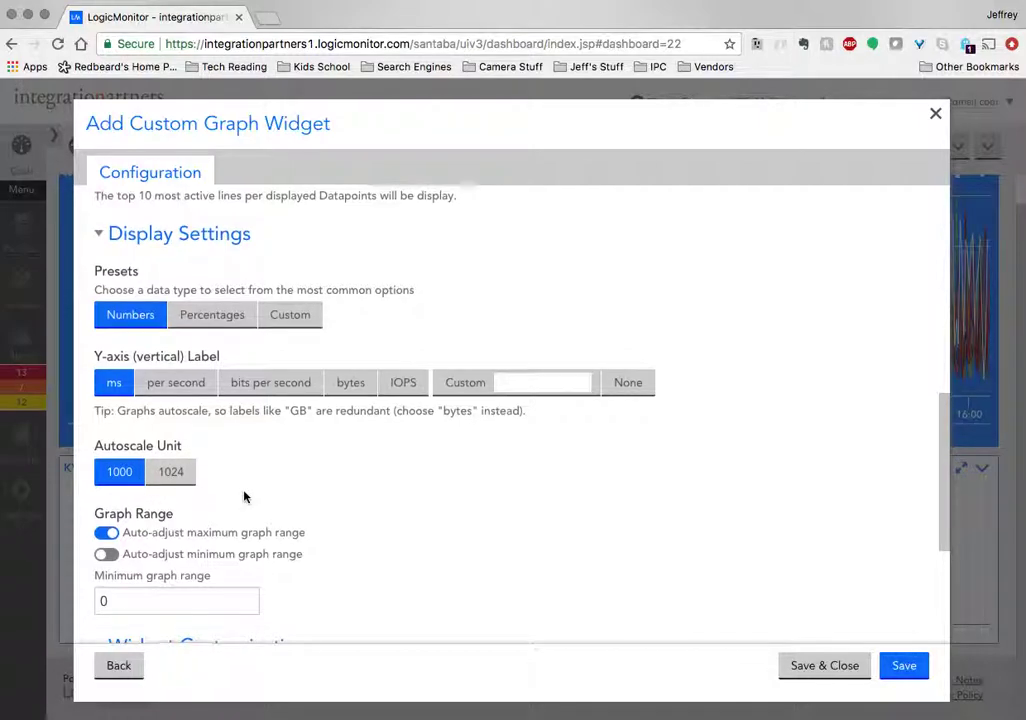
- Set the KVM Disk widget's display granularity to VaST (more detail) and its default time range to Last 24 hours
scroll(245, 555, down, 2)
scroll(188, 536, down, 3)
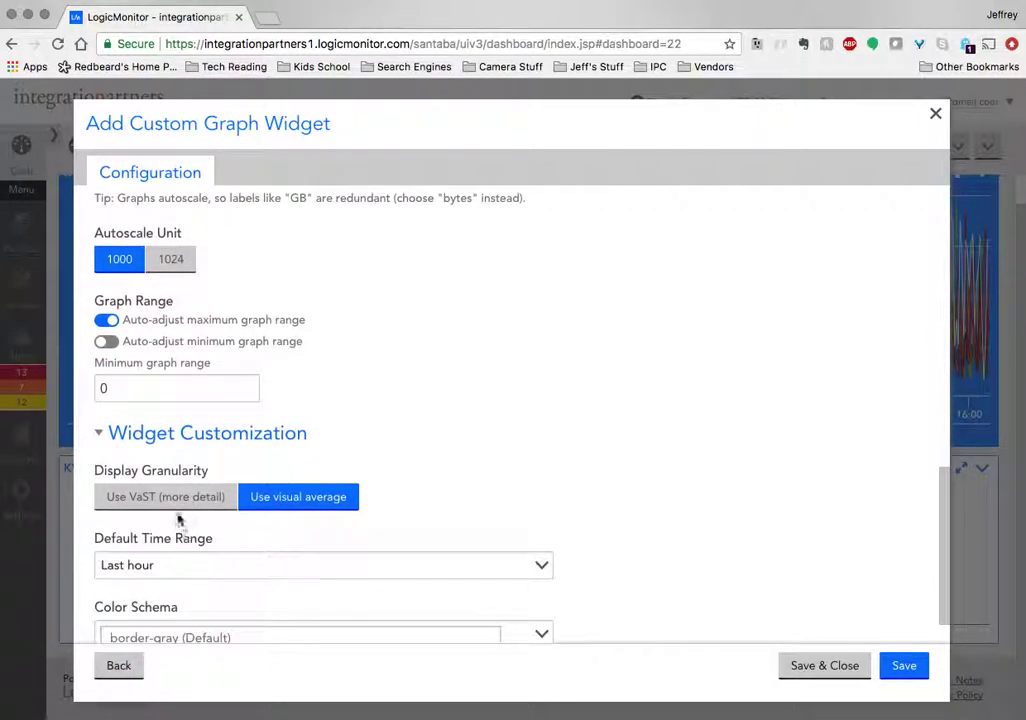
click(172, 498)
scroll(172, 505, down, 1)
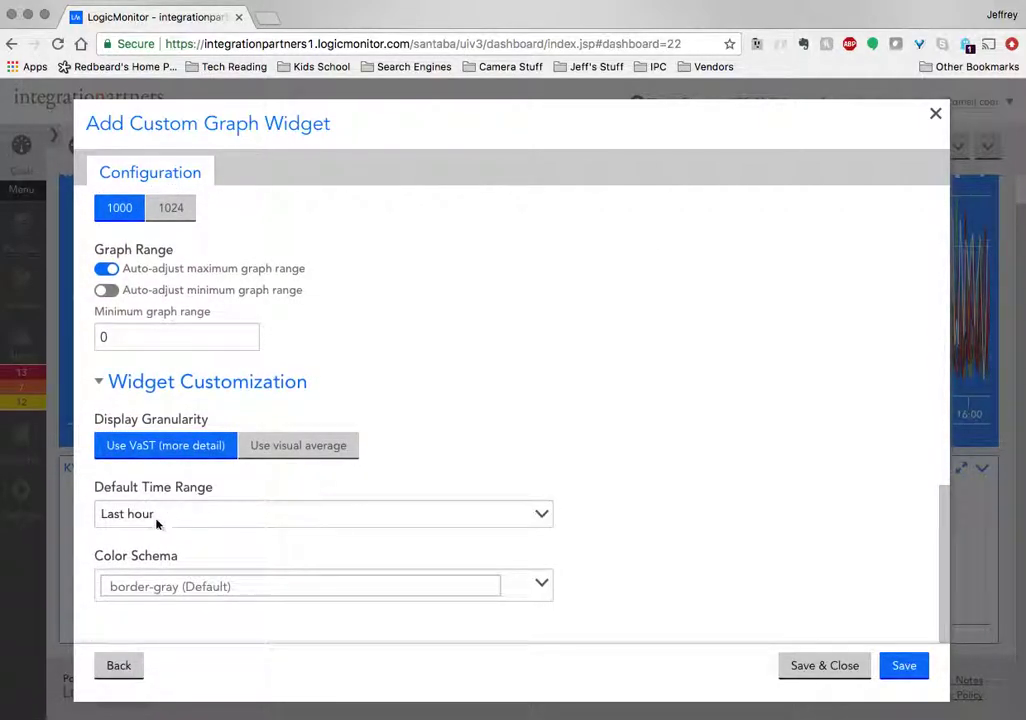
click(156, 523)
click(165, 565)
- Apply the solid-blue color schema to the KVM Disk widget, then save and close its configuration
click(274, 589)
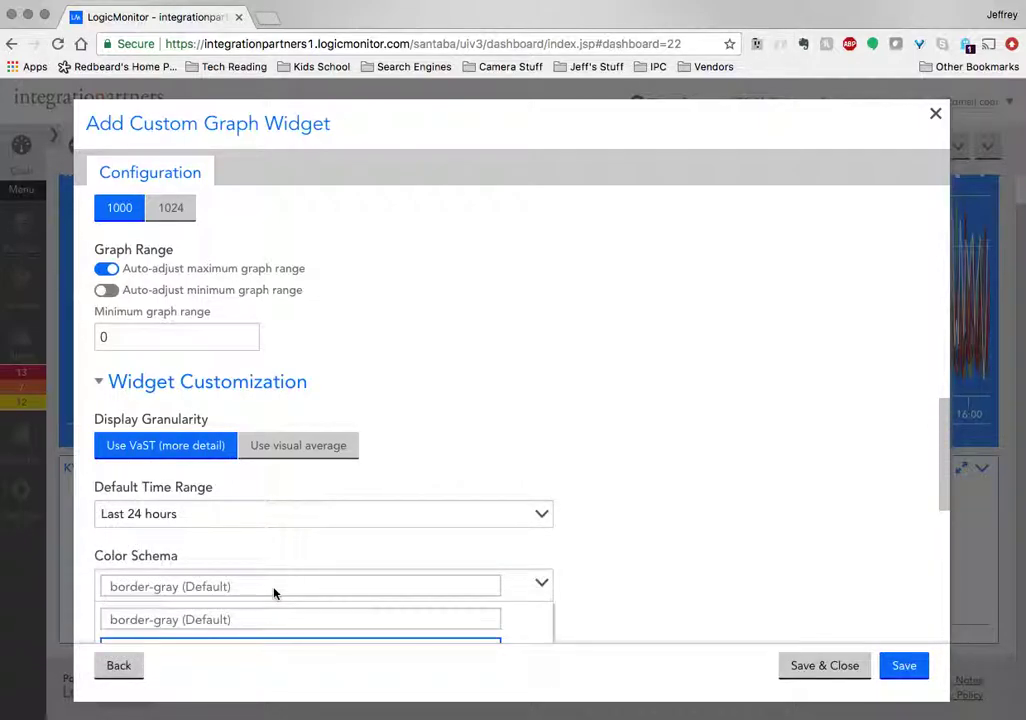
click(245, 598)
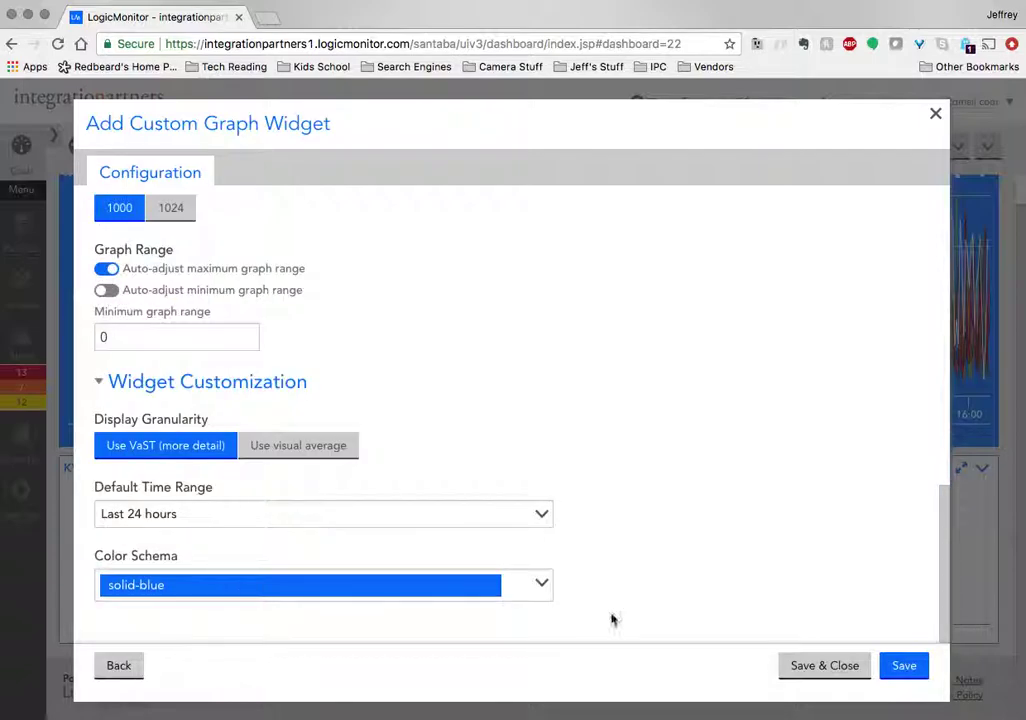
click(805, 668)
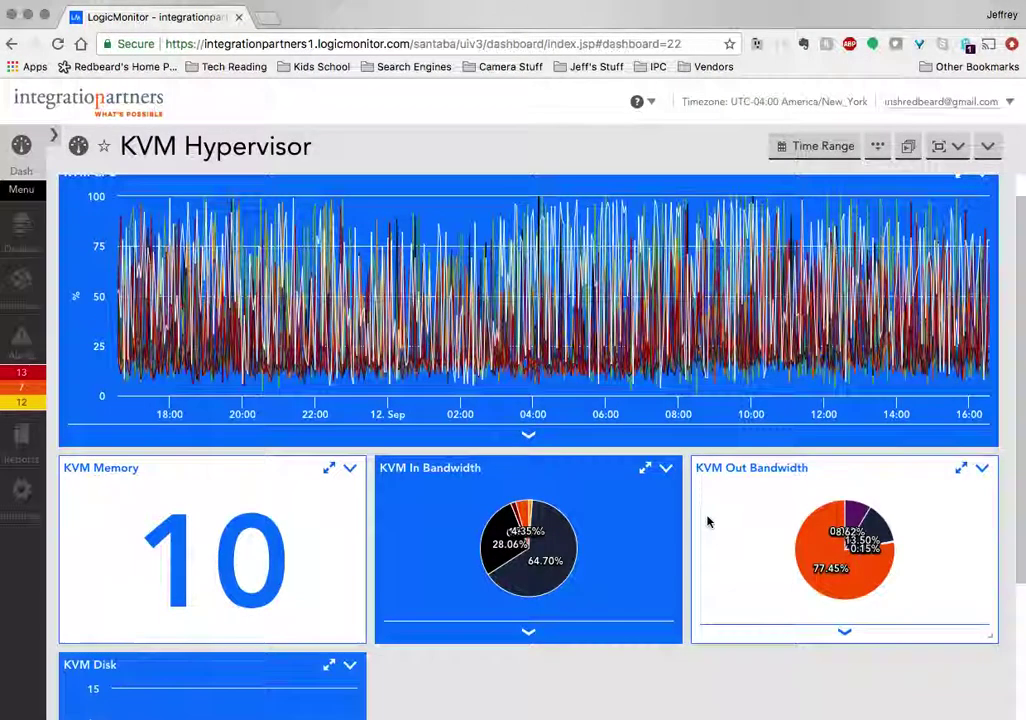
- Widen the KVM Disk widget on the dashboard to span the full width below the memory and bandwidth widgets
scroll(707, 521, down, 3)
drag(376, 639, 1022, 652)
mouse_move(567, 590)
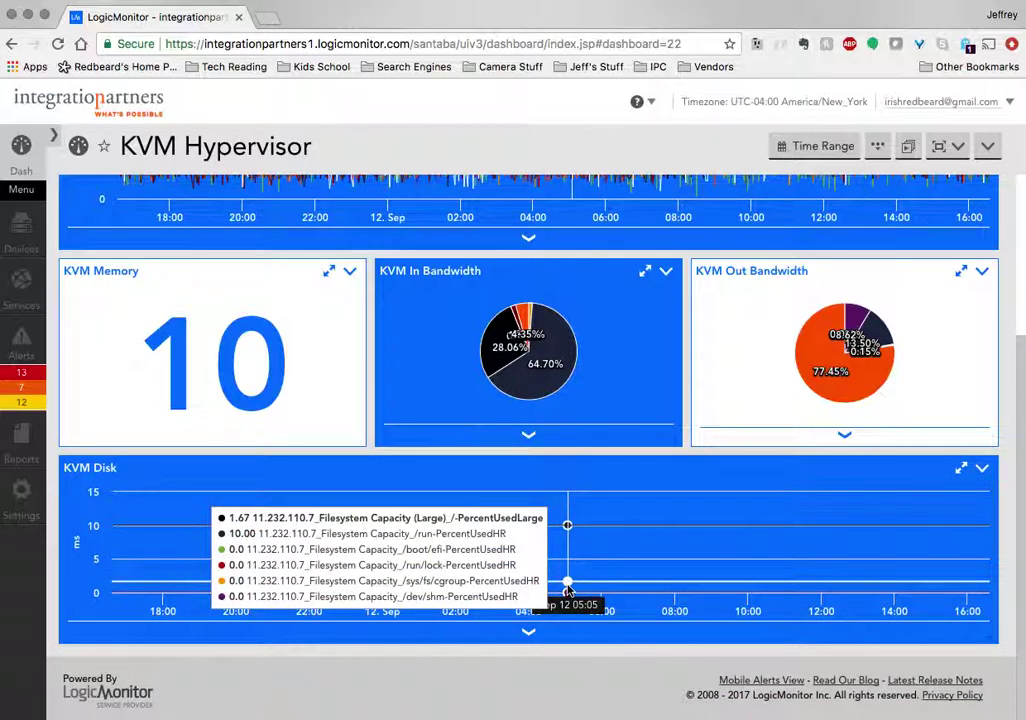
- Reconfigure the KVM Disk widget with the border-blue color schema, then save and close it
click(982, 468)
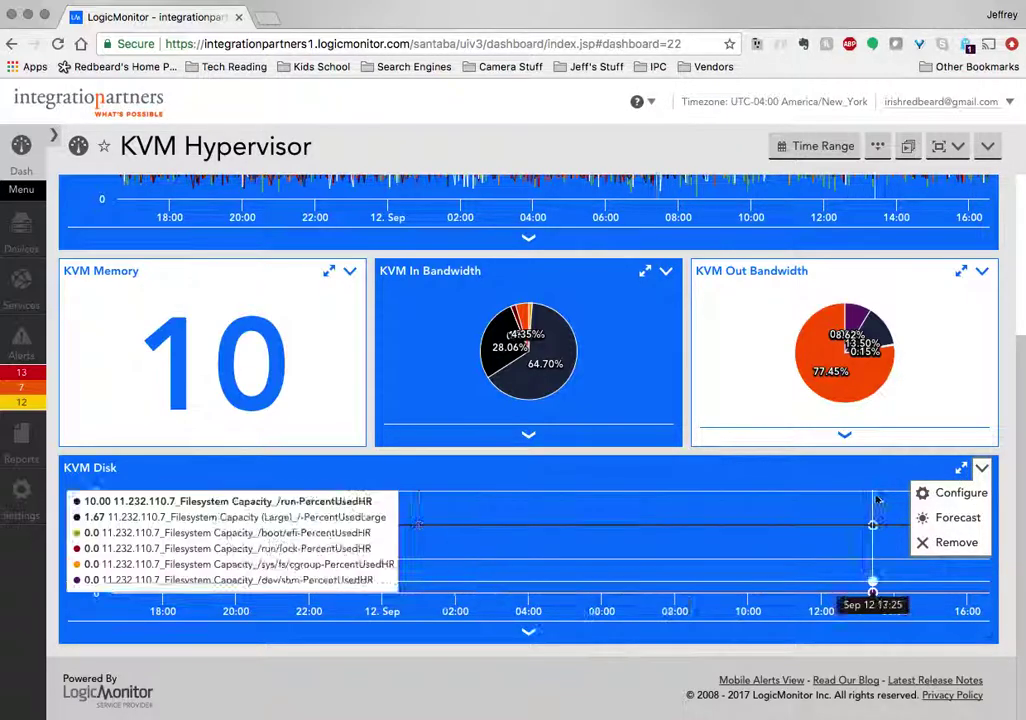
click(920, 491)
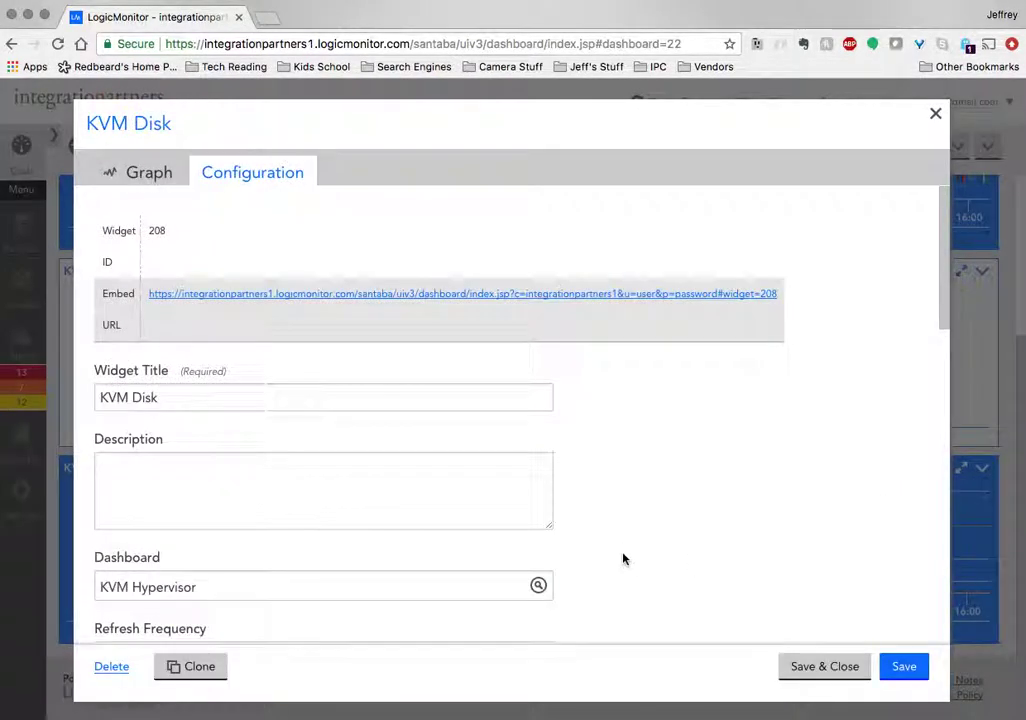
scroll(622, 558, down, 15)
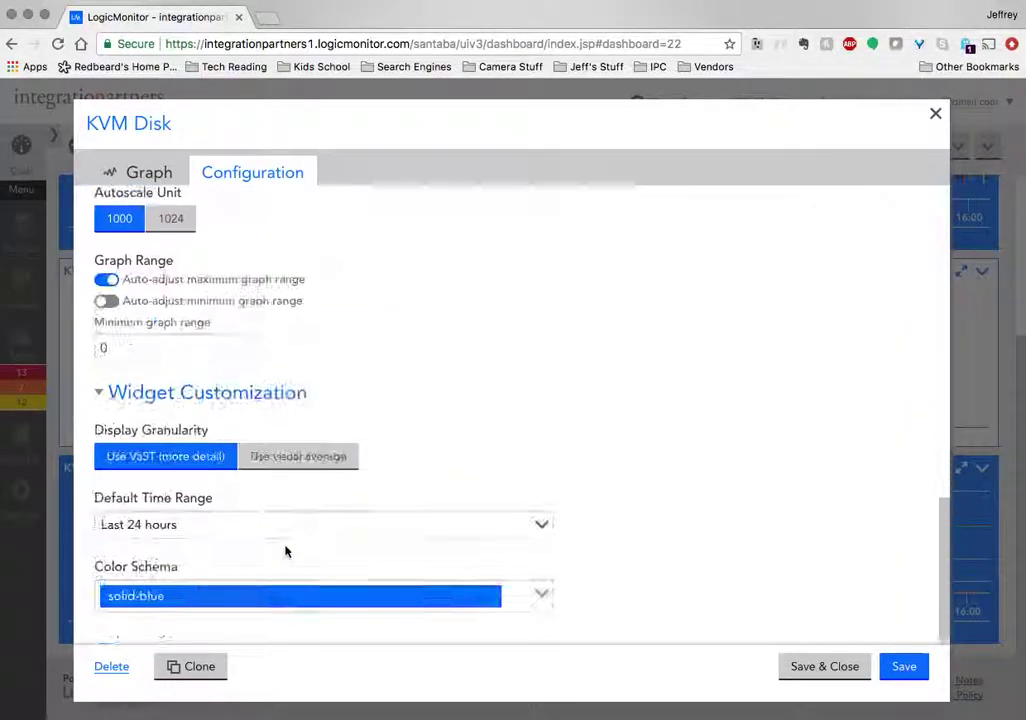
click(237, 590)
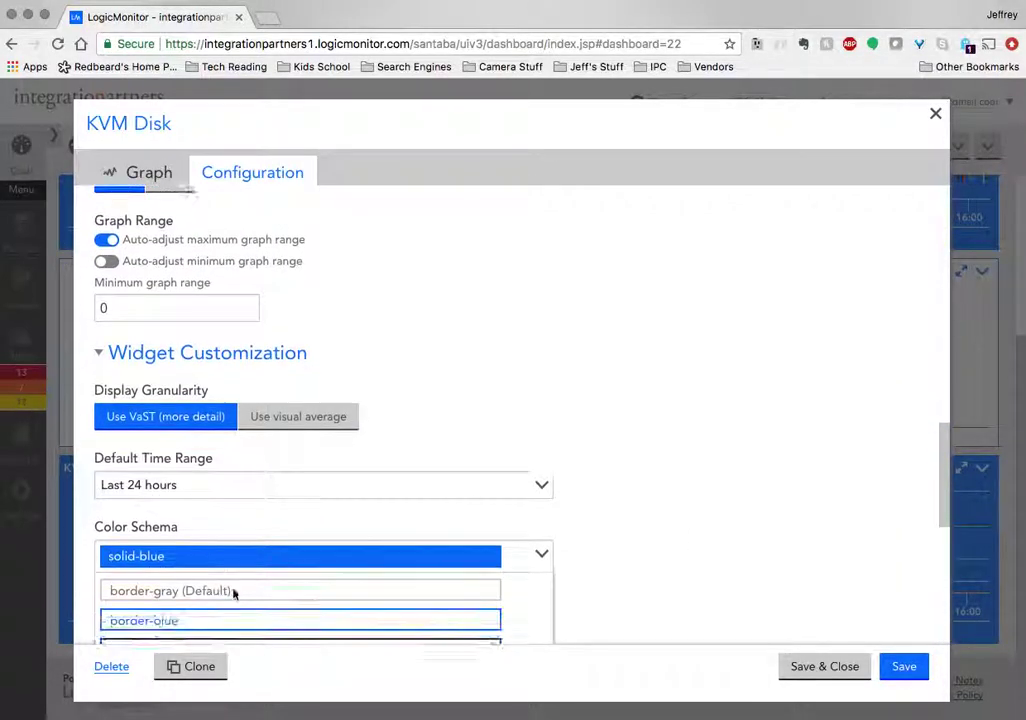
click(190, 552)
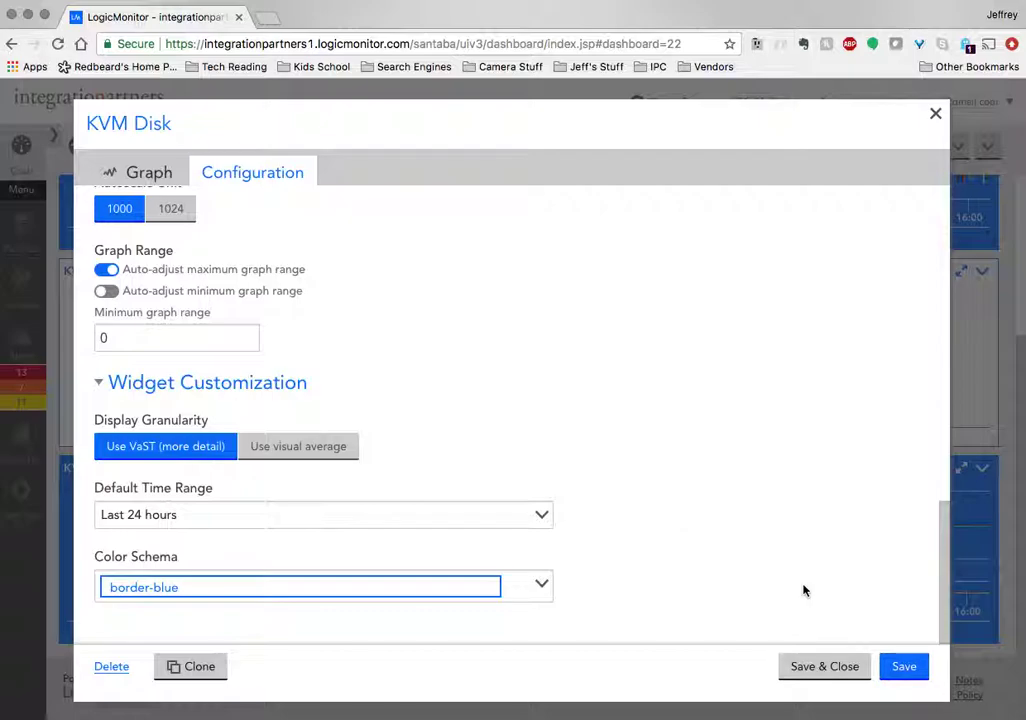
click(801, 667)
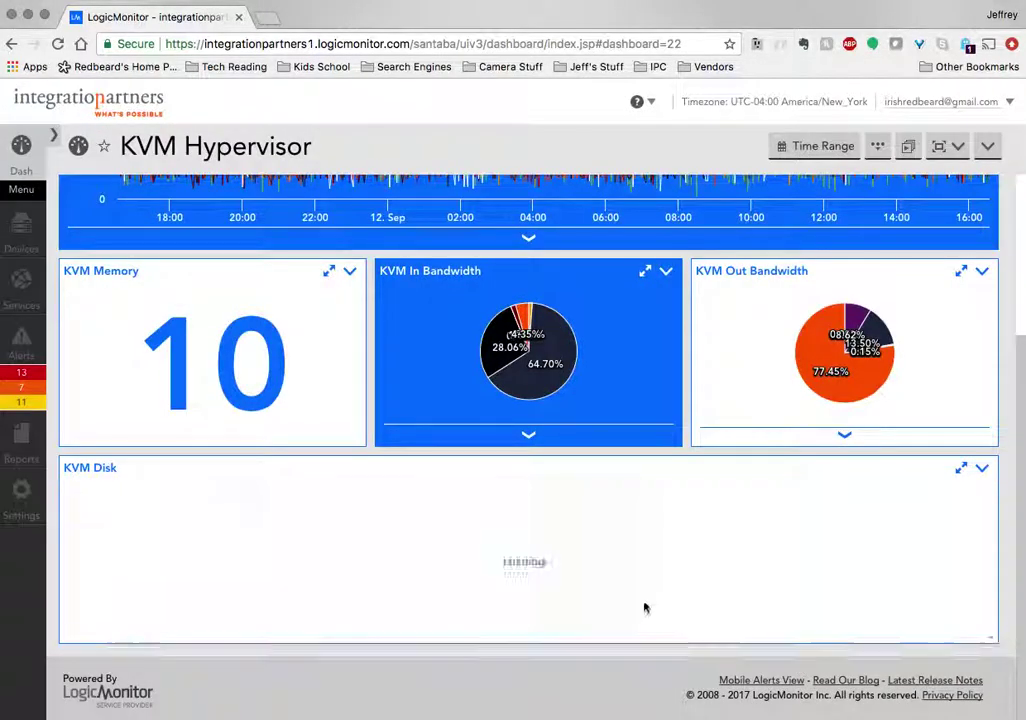